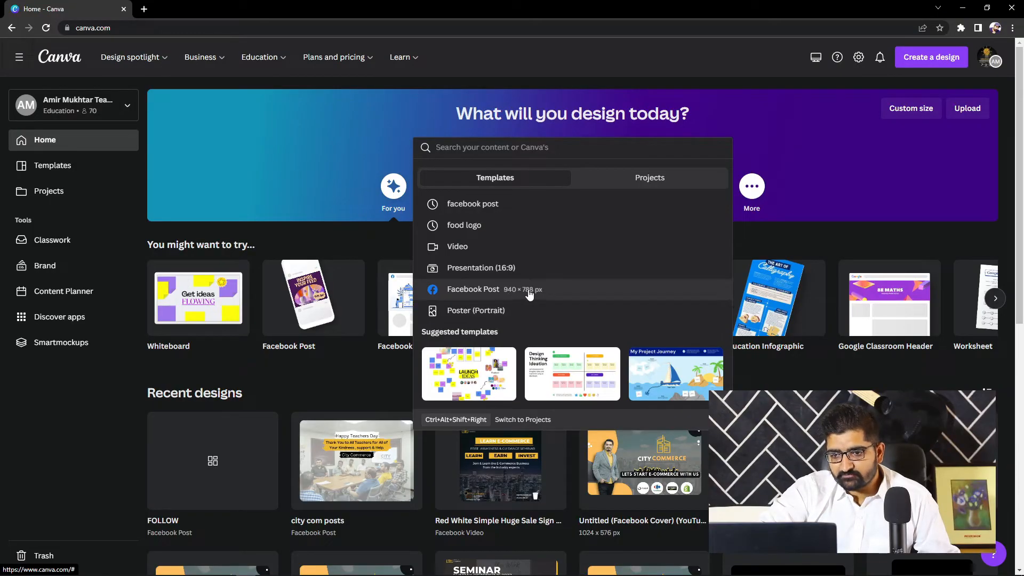
Create a blank Facebook Post design from the template gallery and set its background colour to the default yellow.
{"action": "left_click", "coordinate": [529, 294]}
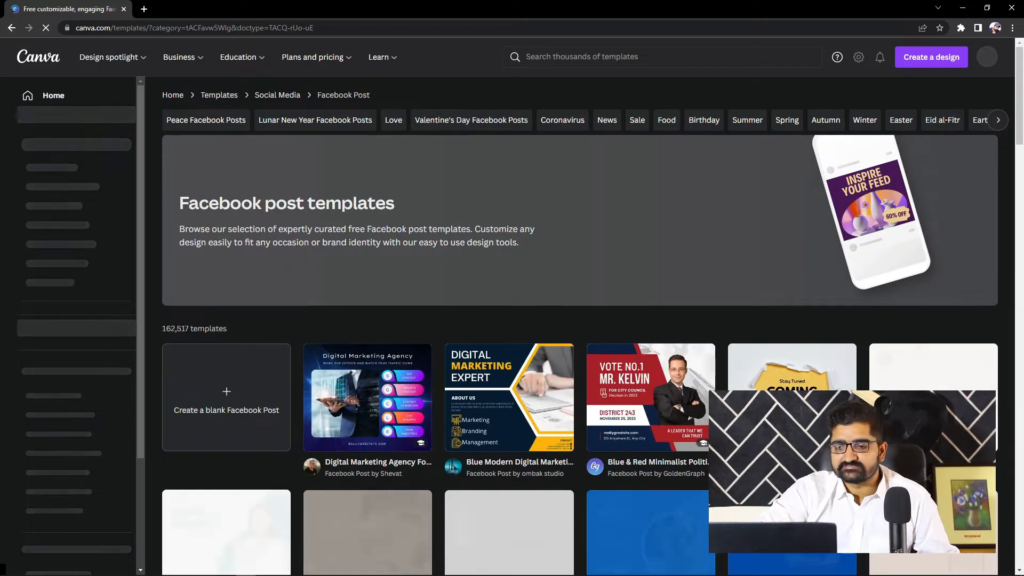
{"action": "scroll", "coordinate": [792, 299], "scroll_direction": "down", "scroll_amount": 5}
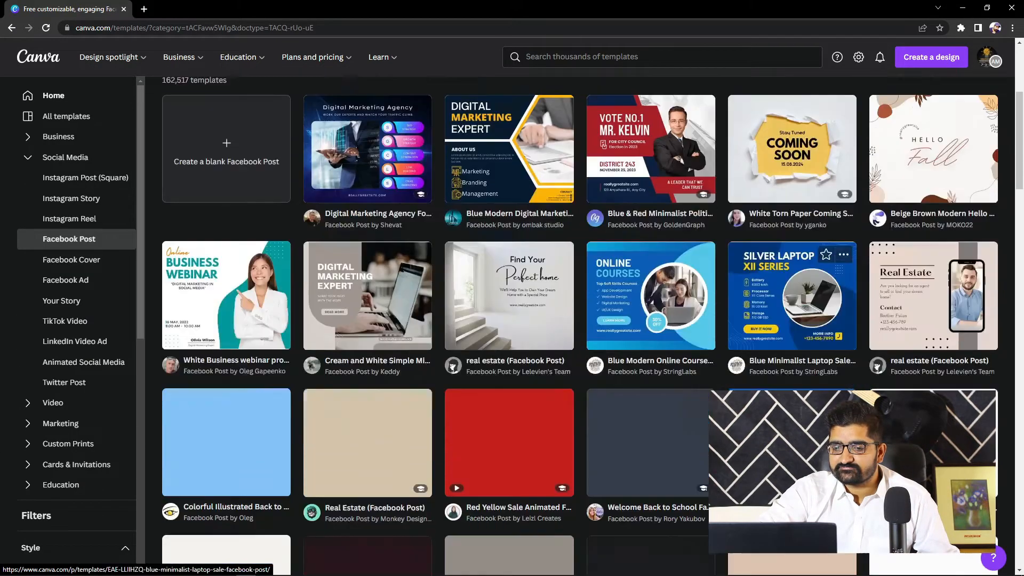
{"action": "scroll", "coordinate": [792, 298], "scroll_direction": "down", "scroll_amount": 3}
{"action": "scroll", "coordinate": [792, 299], "scroll_direction": "up", "scroll_amount": 6}
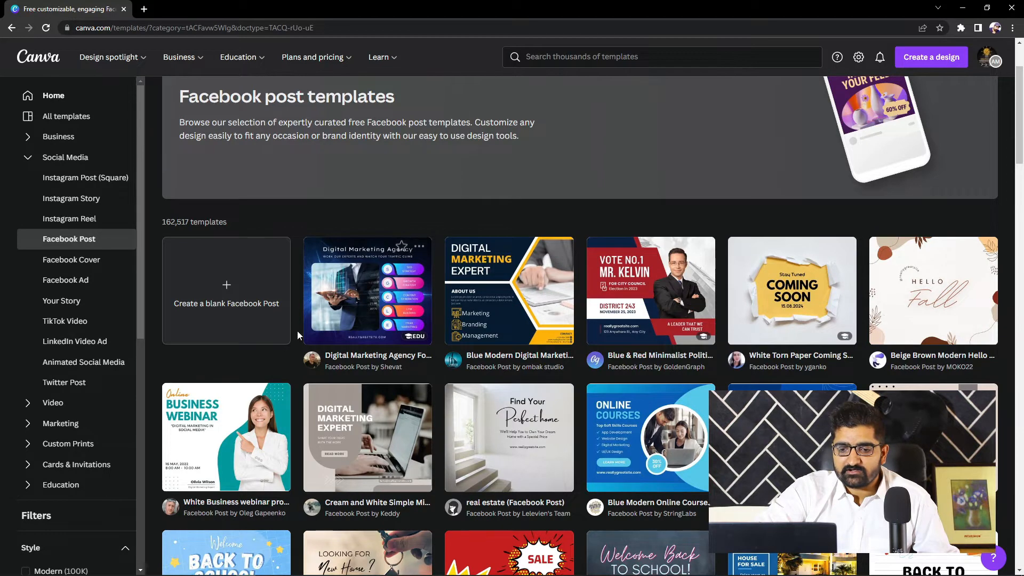
{"action": "left_click", "coordinate": [230, 275]}
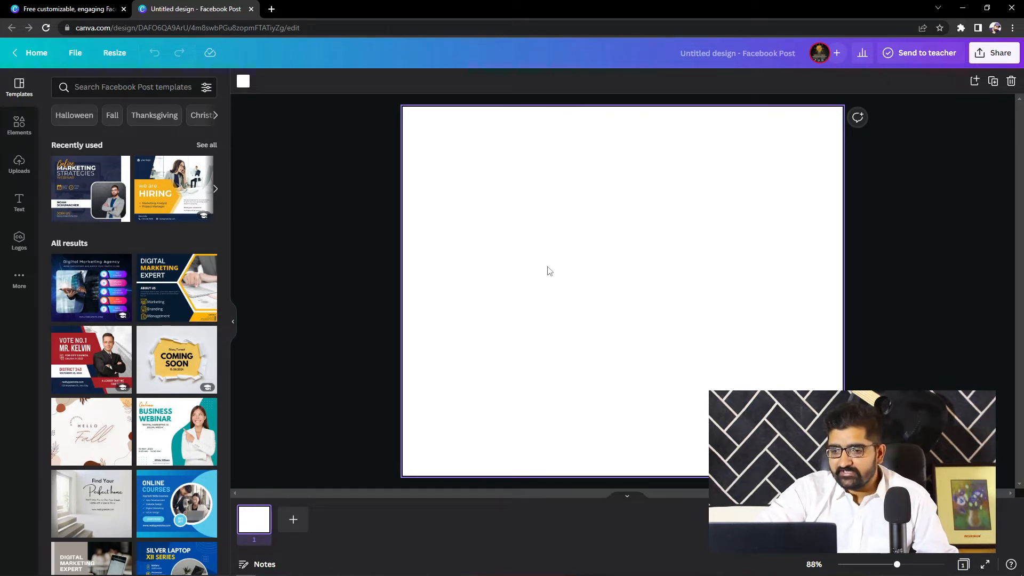
{"action": "left_click", "coordinate": [243, 81]}
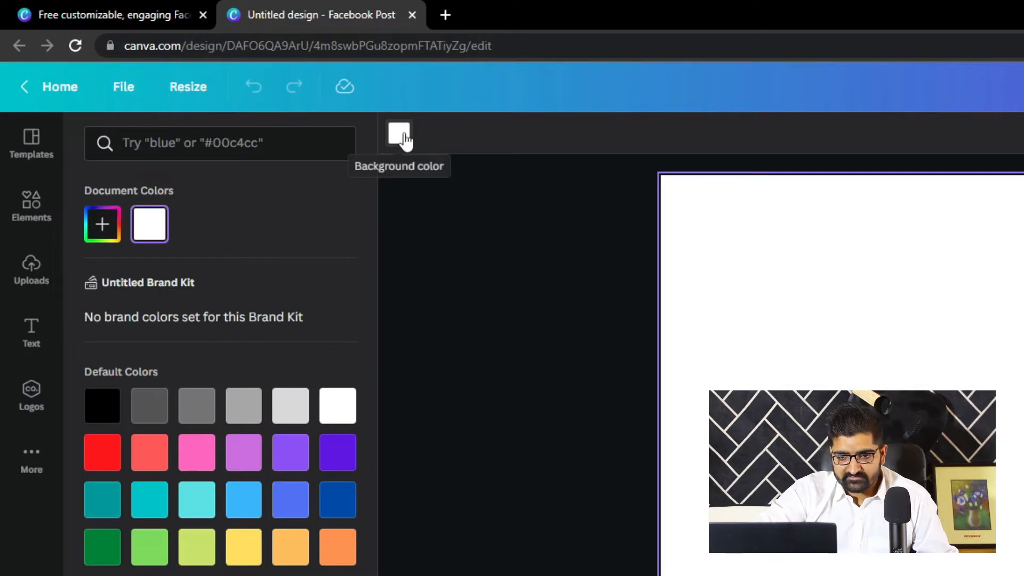
{"action": "left_click", "coordinate": [250, 549]}
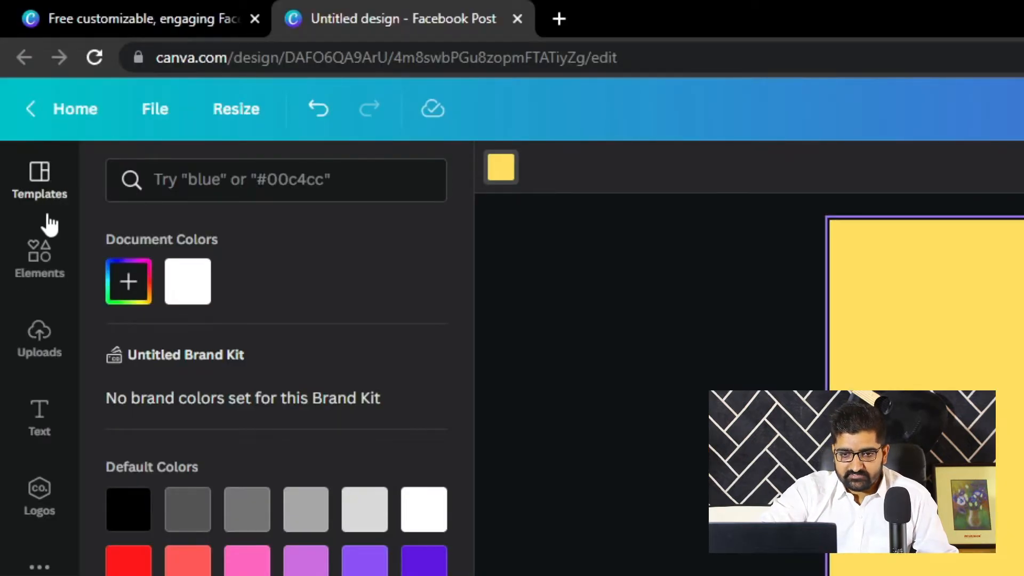
Search the design elements for "e commerce".
{"action": "left_click", "coordinate": [42, 270]}
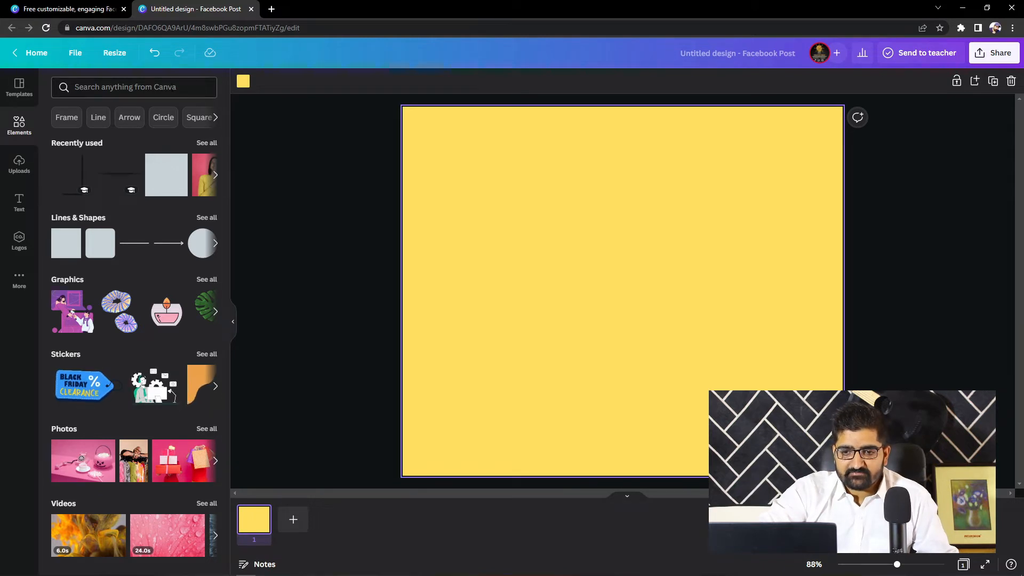
{"action": "left_click", "coordinate": [172, 88]}
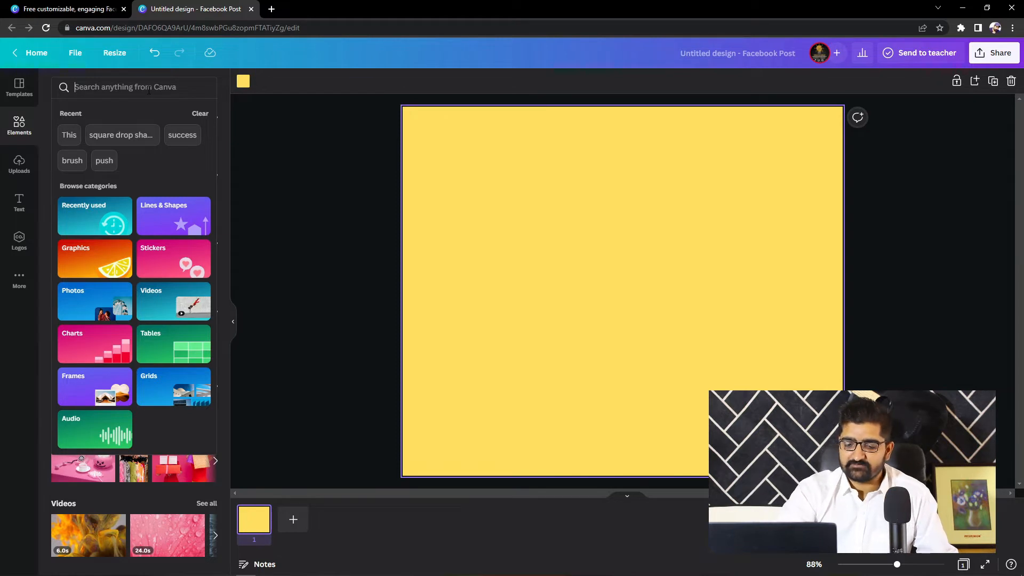
{"action": "type", "text": "E"}
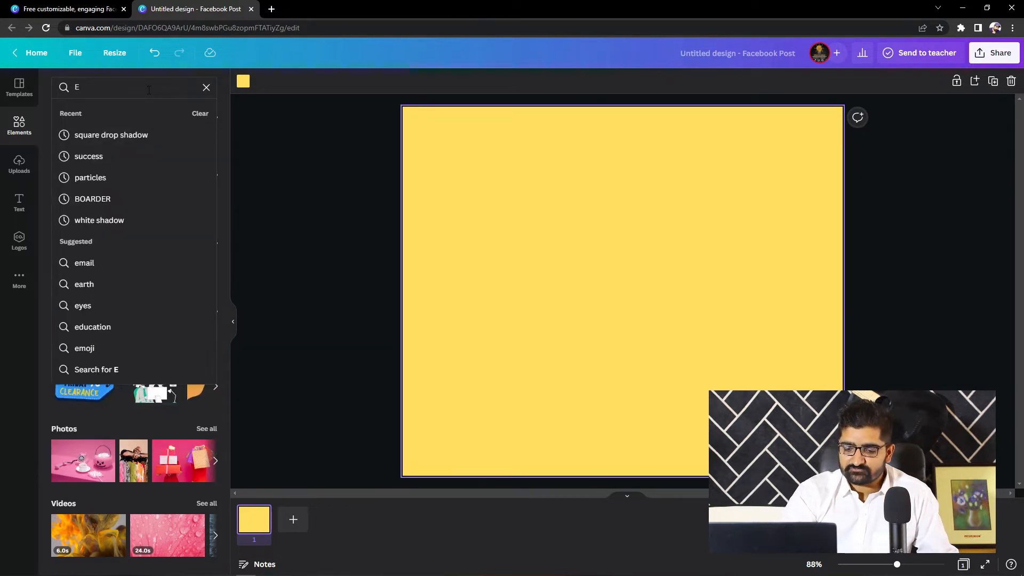
{"action": "type", "text": " comm"}
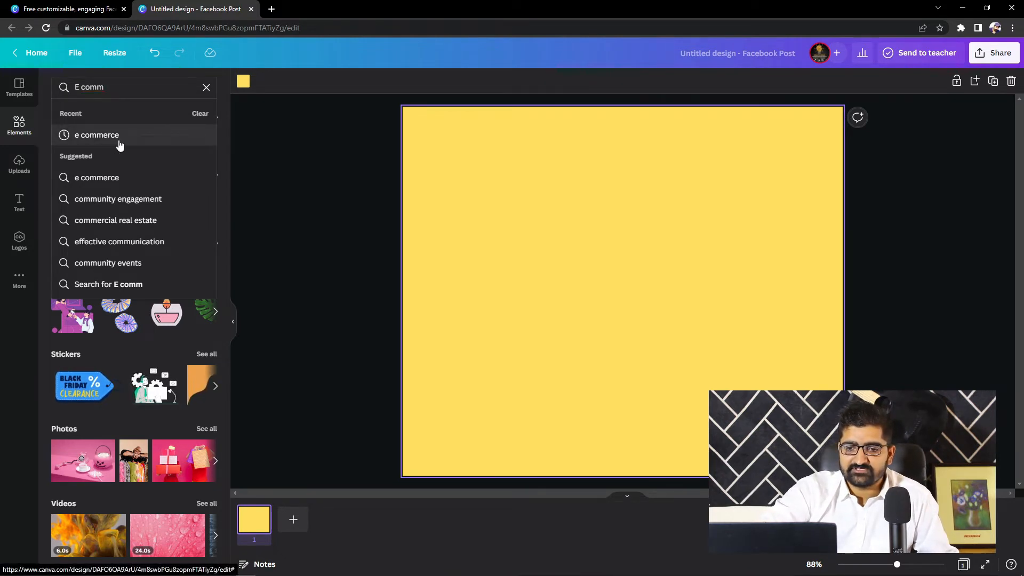
{"action": "left_click", "coordinate": [92, 138]}
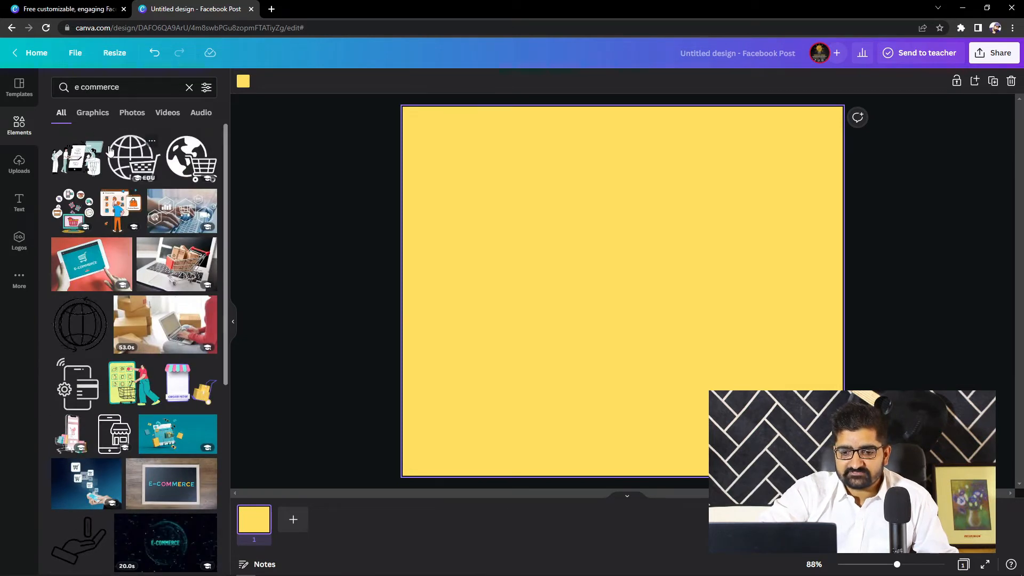
Look through the mixed e commerce results of all types for artwork that suits the post.
{"action": "scroll", "coordinate": [109, 152], "scroll_direction": "down", "scroll_amount": 10}
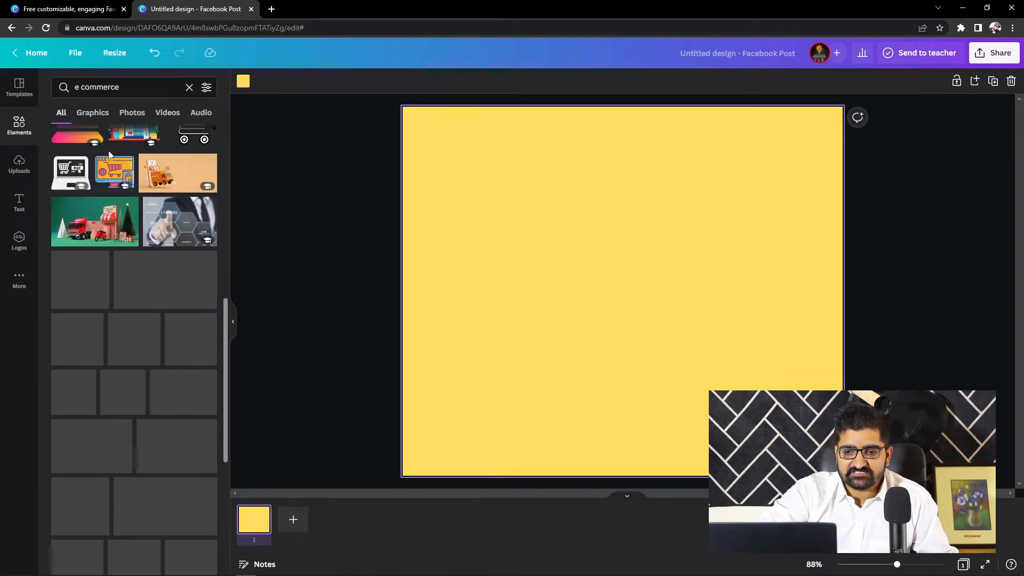
{"action": "scroll", "coordinate": [109, 154], "scroll_direction": "down", "scroll_amount": 10}
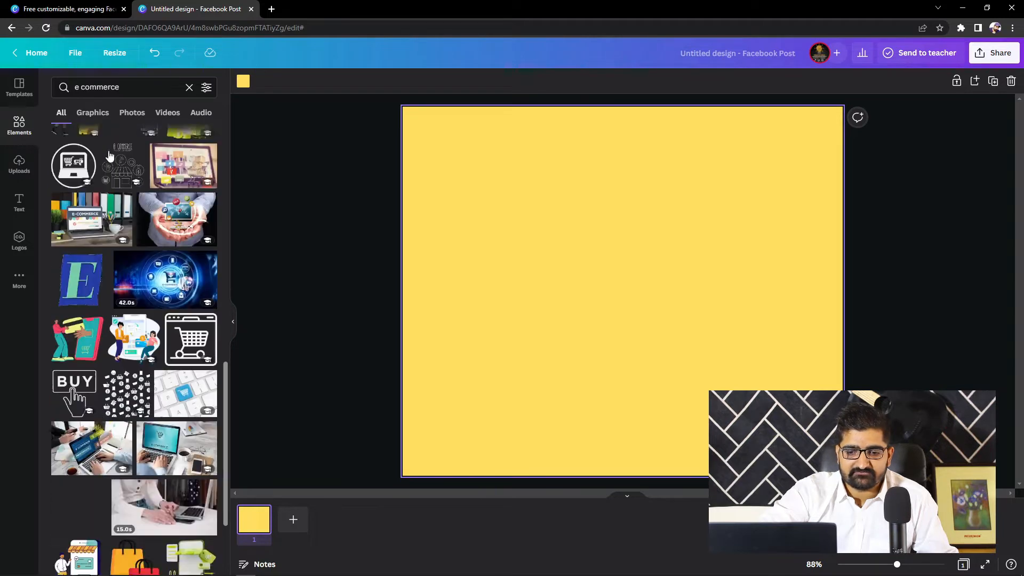
{"action": "scroll", "coordinate": [110, 155], "scroll_direction": "down", "scroll_amount": 6}
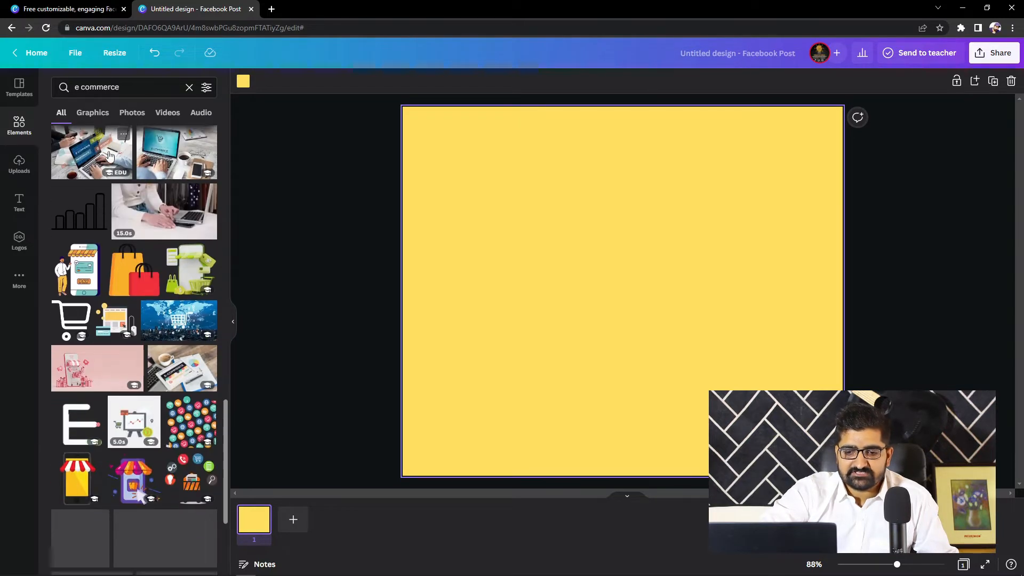
{"action": "scroll", "coordinate": [109, 154], "scroll_direction": "down", "scroll_amount": 10}
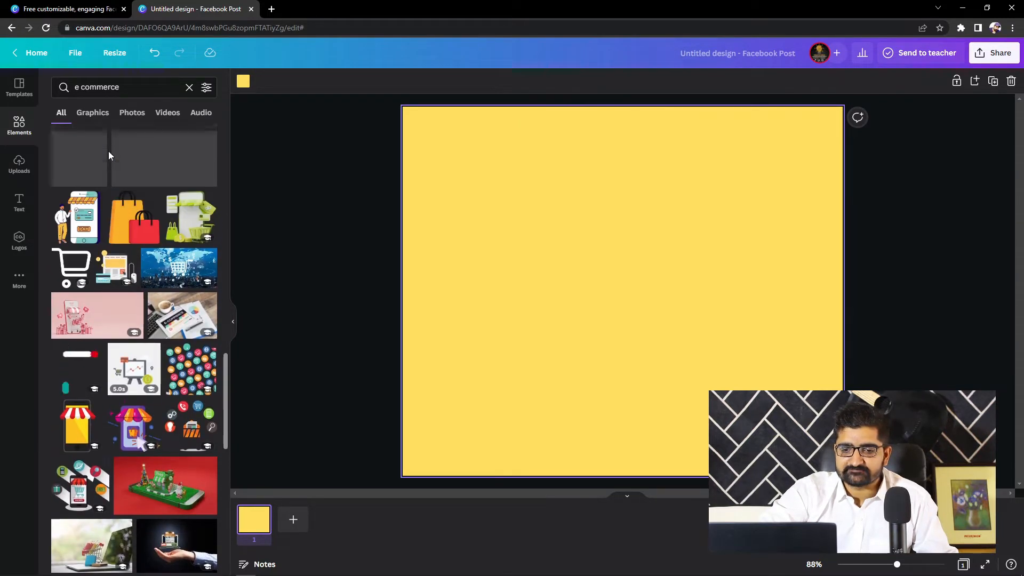
{"action": "scroll", "coordinate": [108, 152], "scroll_direction": "down", "scroll_amount": 5}
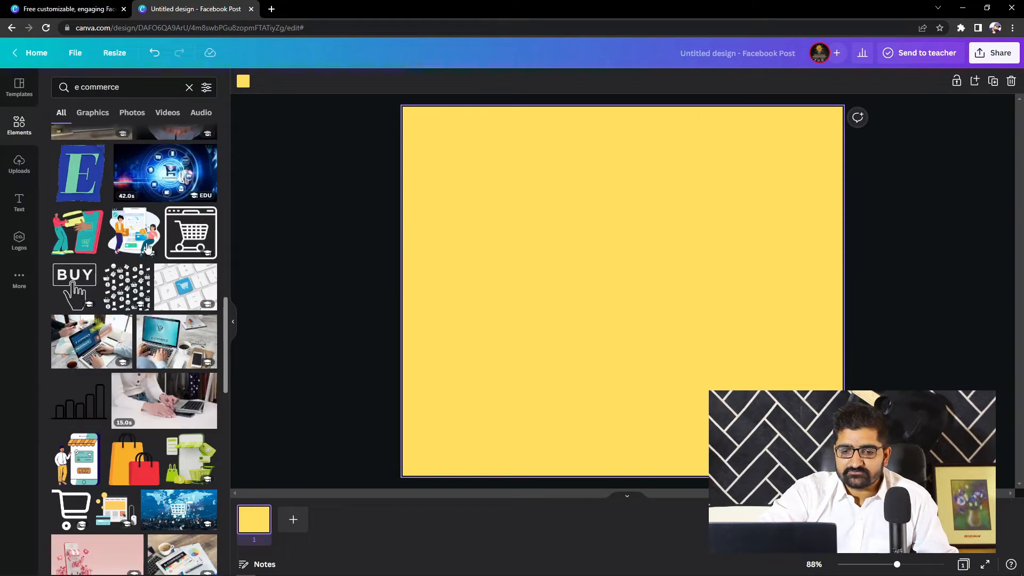
{"action": "scroll", "coordinate": [136, 277], "scroll_direction": "up", "scroll_amount": 15}
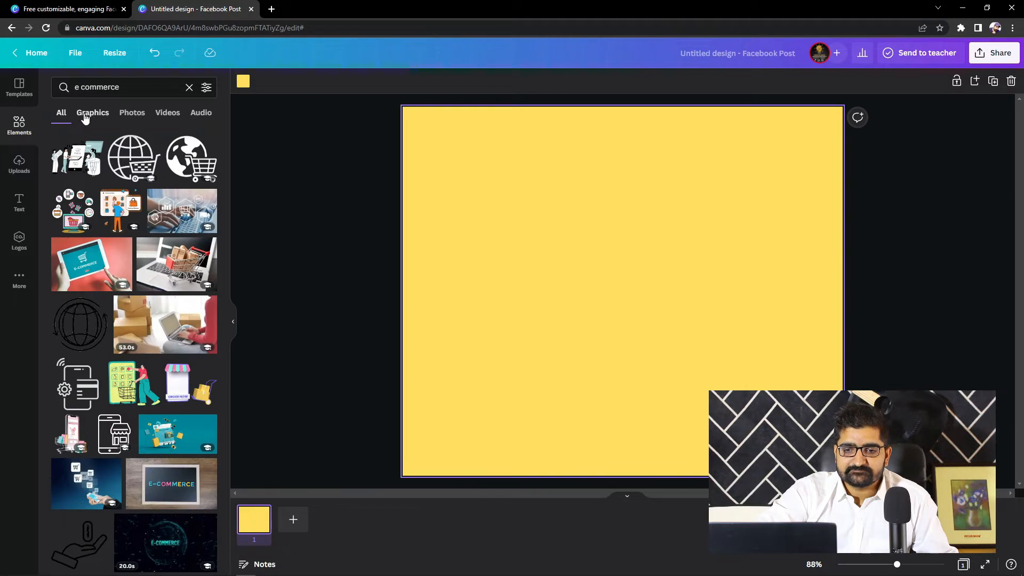
{"action": "left_click", "coordinate": [94, 114]}
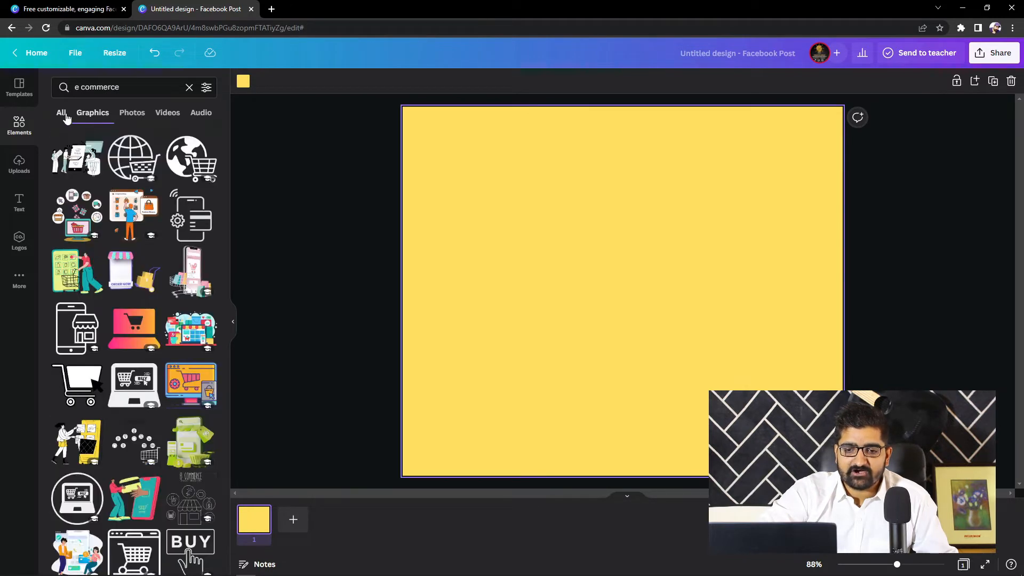
{"action": "left_click", "coordinate": [64, 114]}
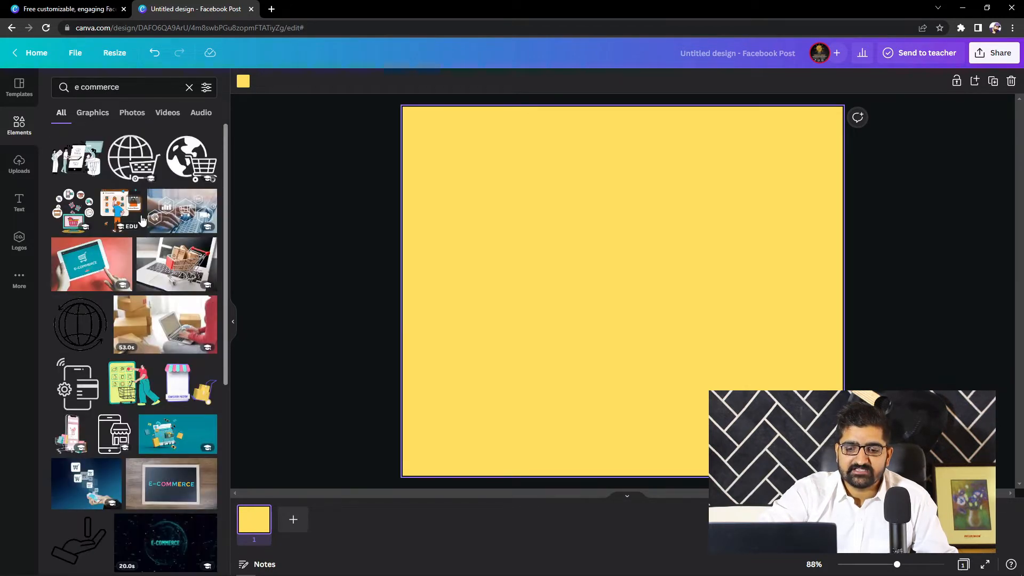
{"action": "scroll", "coordinate": [142, 221], "scroll_direction": "down", "scroll_amount": 6}
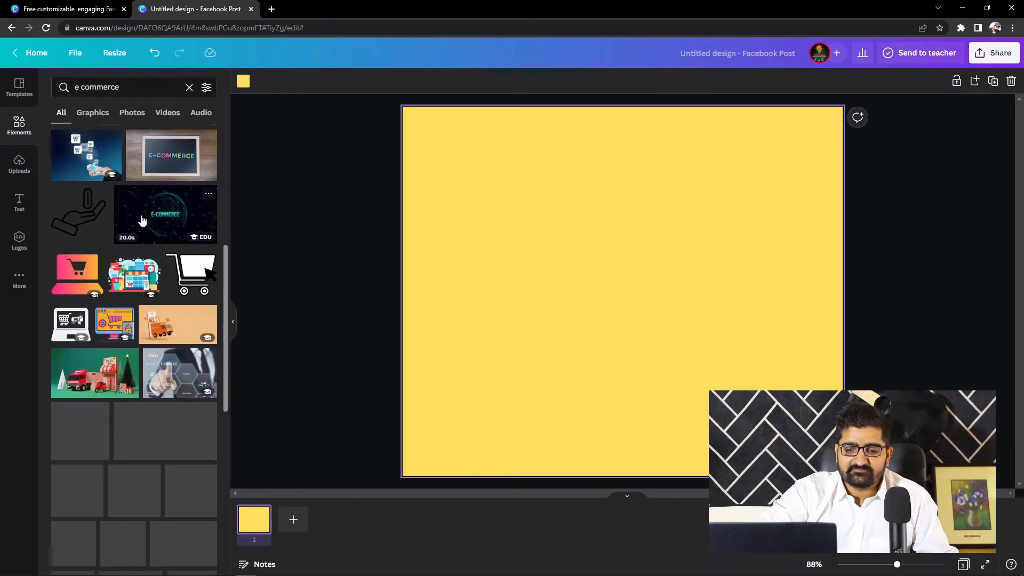
{"action": "scroll", "coordinate": [142, 221], "scroll_direction": "down", "scroll_amount": 3}
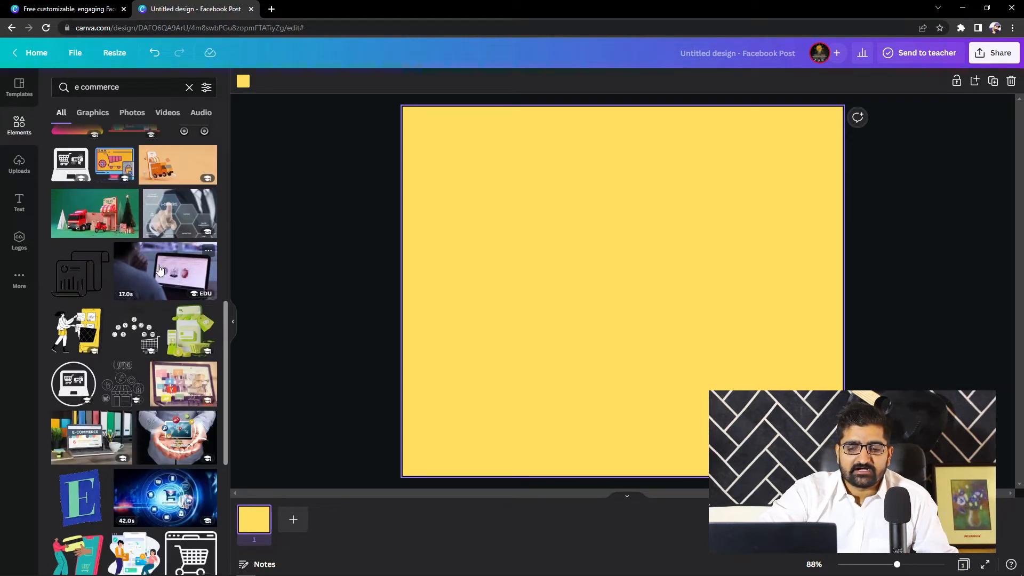
{"action": "scroll", "coordinate": [160, 269], "scroll_direction": "down", "scroll_amount": 2}
{"action": "scroll", "coordinate": [160, 270], "scroll_direction": "down", "scroll_amount": 8}
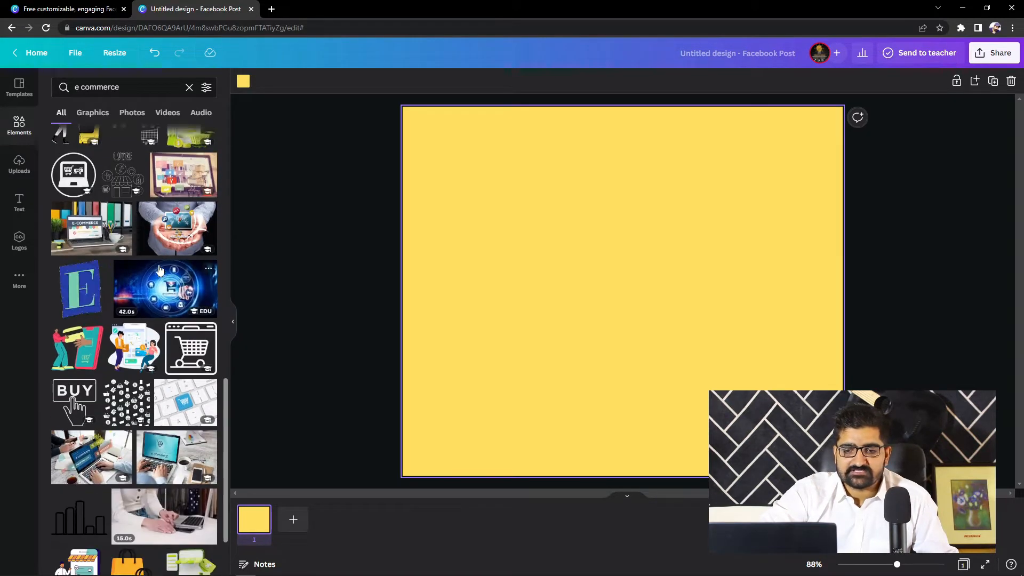
Review the e commerce results by type, going through graphics, photos, videos and audio.
{"action": "left_click", "coordinate": [96, 115]}
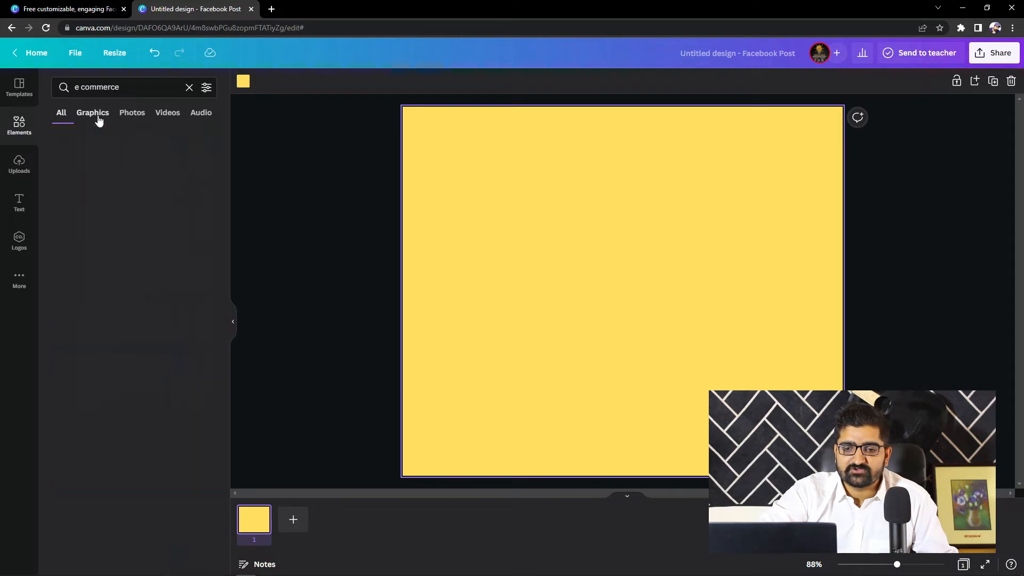
{"action": "scroll", "coordinate": [173, 237], "scroll_direction": "down", "scroll_amount": 10}
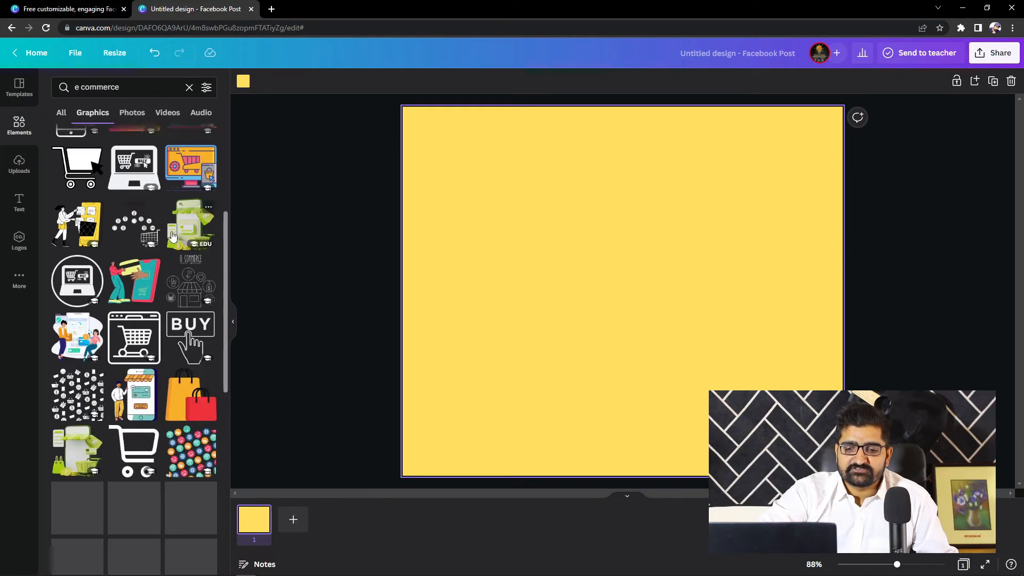
{"action": "scroll", "coordinate": [172, 238], "scroll_direction": "down", "scroll_amount": 6}
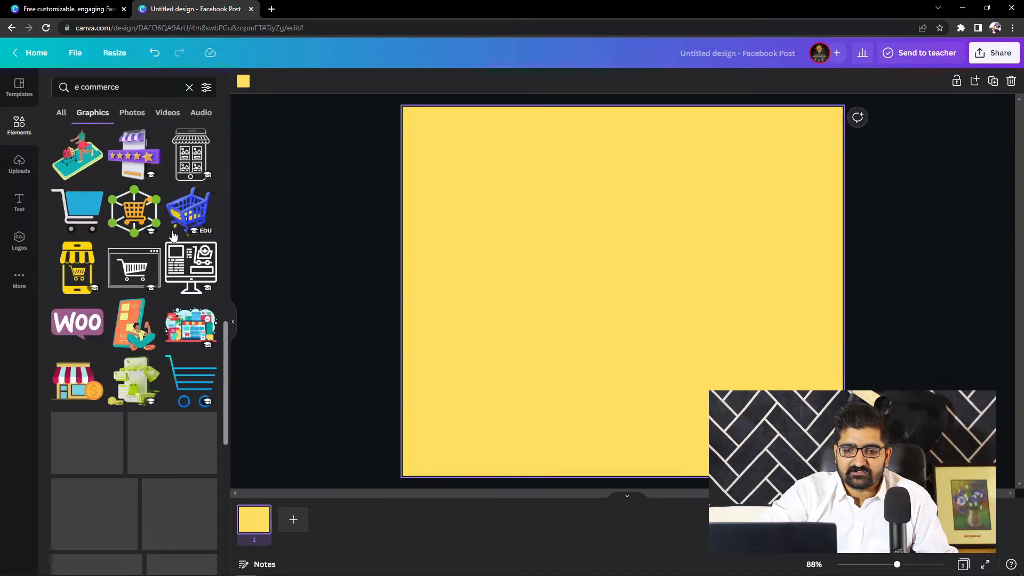
{"action": "scroll", "coordinate": [166, 214], "scroll_direction": "up", "scroll_amount": 8}
{"action": "left_click", "coordinate": [132, 113]}
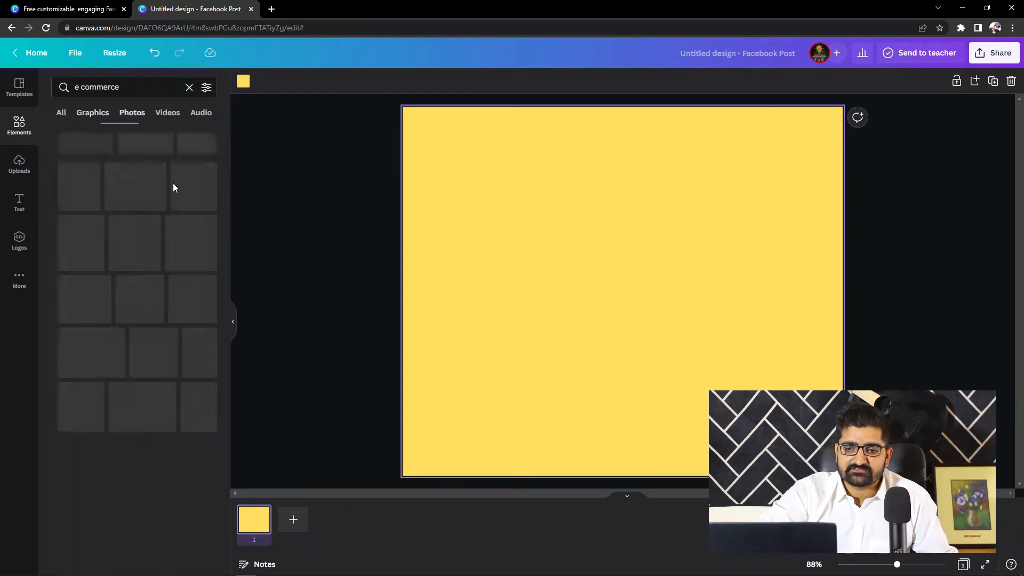
{"action": "scroll", "coordinate": [148, 233], "scroll_direction": "down", "scroll_amount": 10}
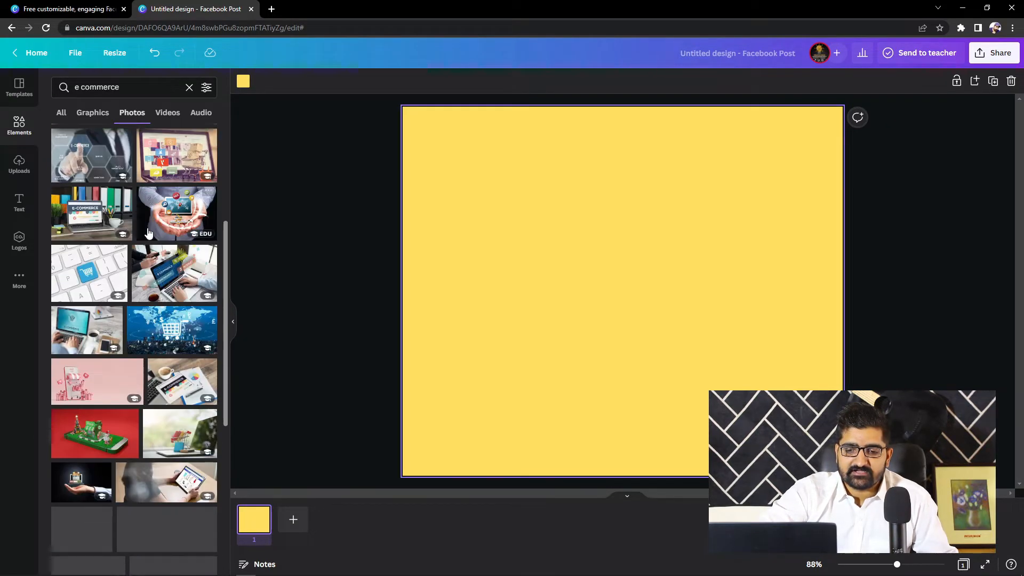
{"action": "scroll", "coordinate": [148, 233], "scroll_direction": "down", "scroll_amount": 1}
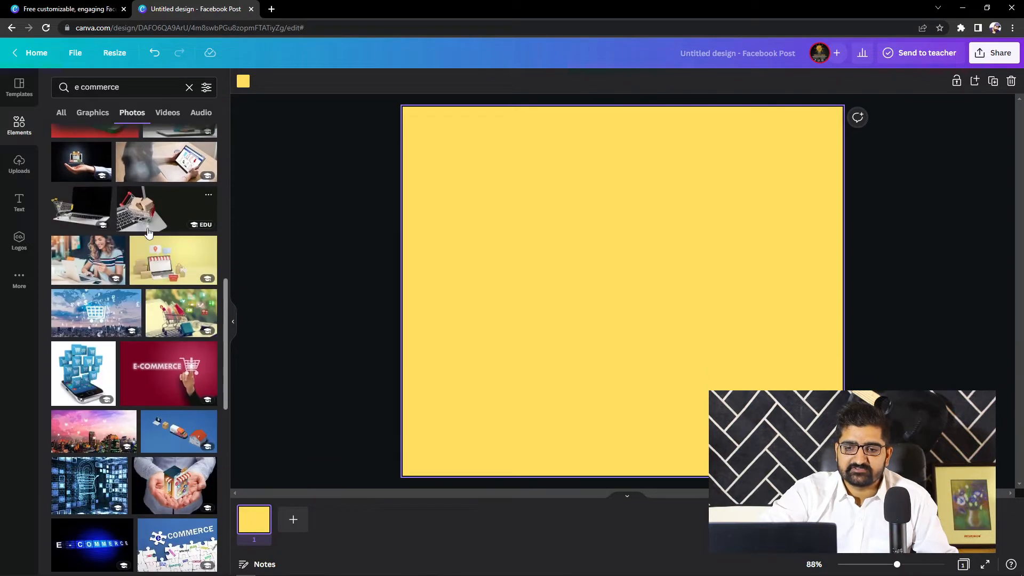
{"action": "left_click", "coordinate": [169, 118]}
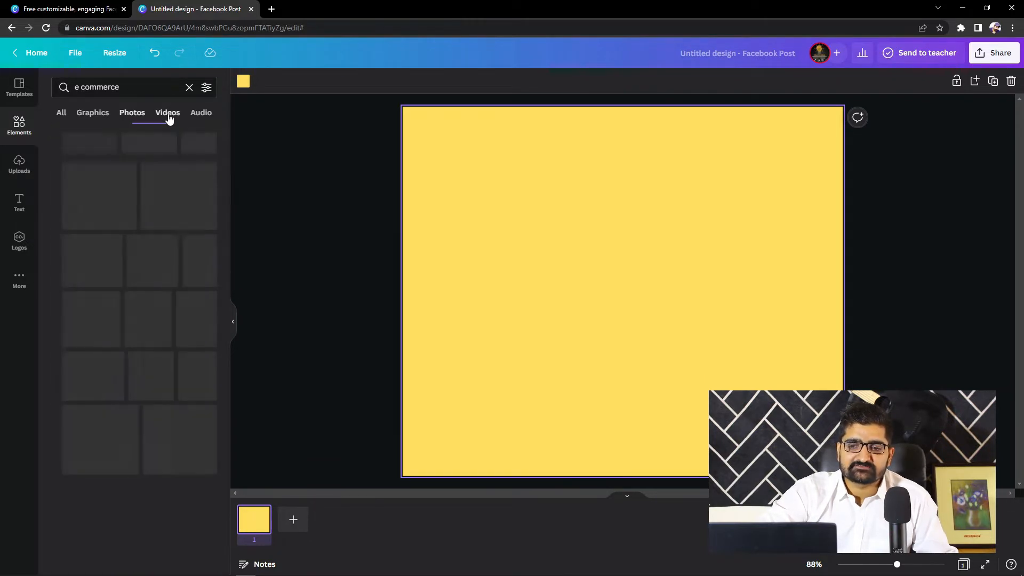
{"action": "left_click", "coordinate": [204, 118]}
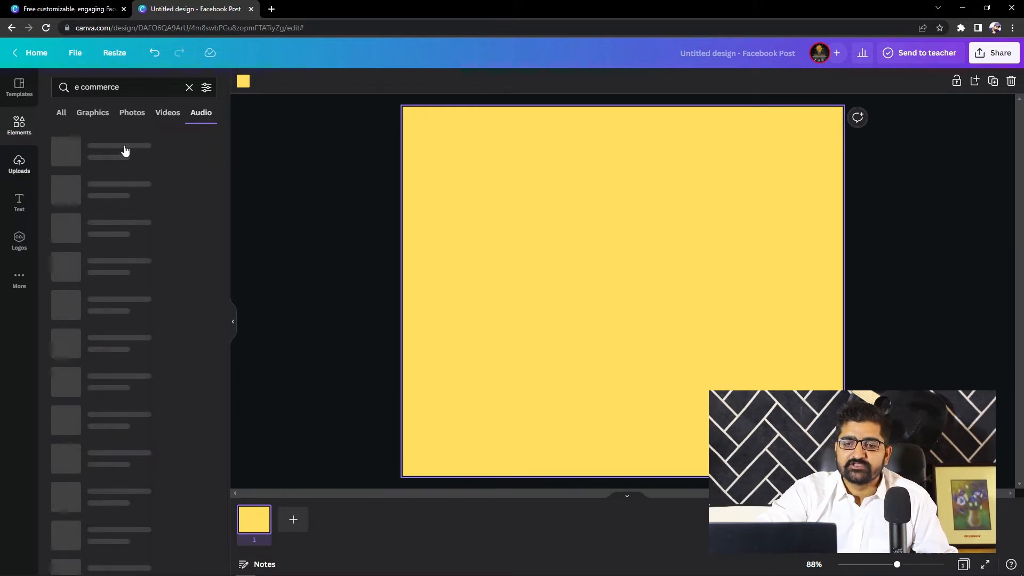
Add the e commerce graphic of a woman with a shopping cart at a large phone, move it slightly up and enlarge it.
{"action": "left_click", "coordinate": [103, 118]}
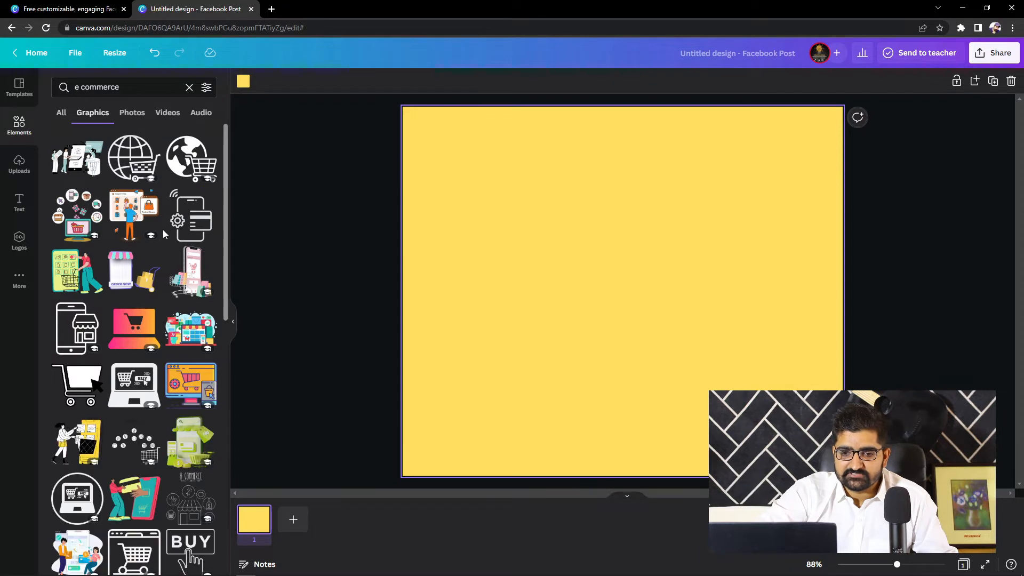
{"action": "scroll", "coordinate": [59, 347], "scroll_direction": "down", "scroll_amount": 2}
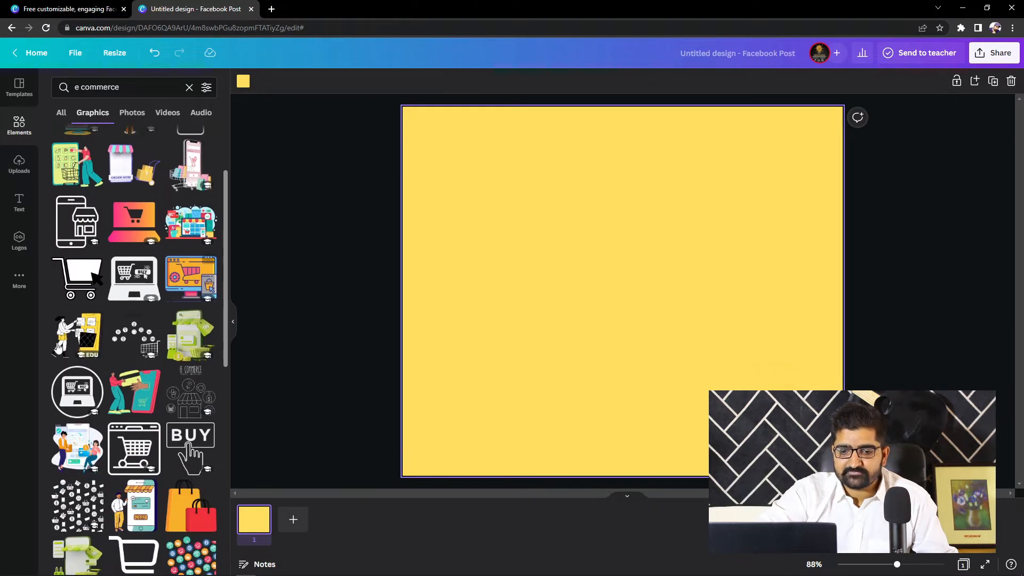
{"action": "left_click", "coordinate": [77, 330]}
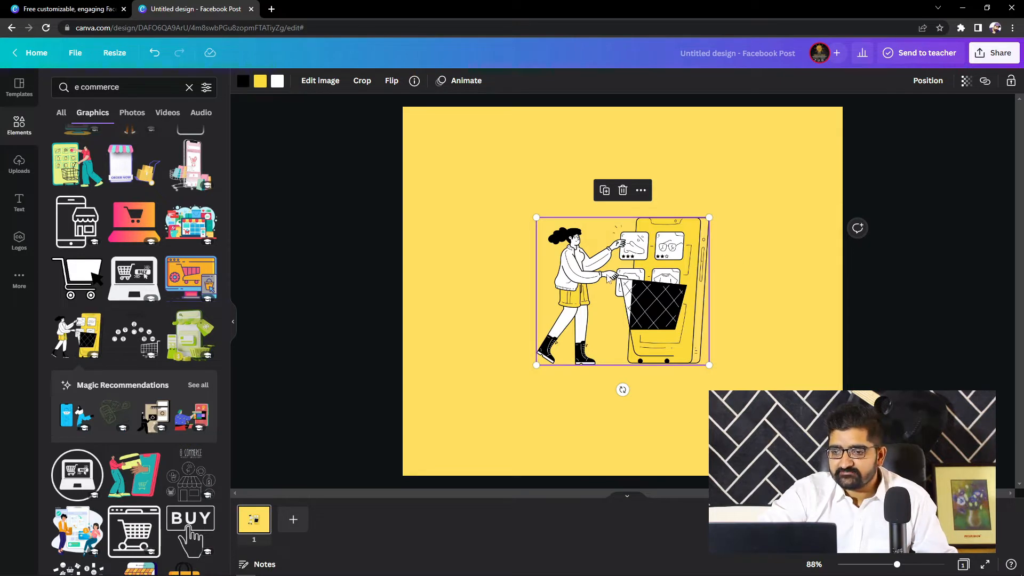
{"action": "mouse_move", "coordinate": [619, 278]}
{"action": "left_mouse_down"}
{"action": "mouse_move", "coordinate": [606, 305]}
{"action": "mouse_move", "coordinate": [638, 279]}
{"action": "mouse_move", "coordinate": [618, 272]}
{"action": "left_mouse_up"}
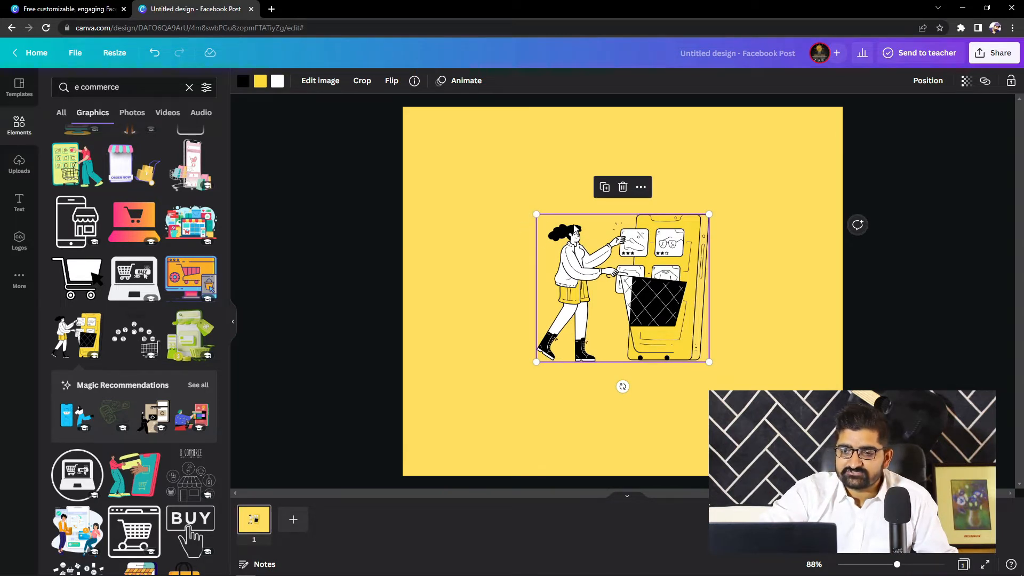
{"action": "left_click_drag", "start_coordinate": [537, 214], "coordinate": [502, 211]}
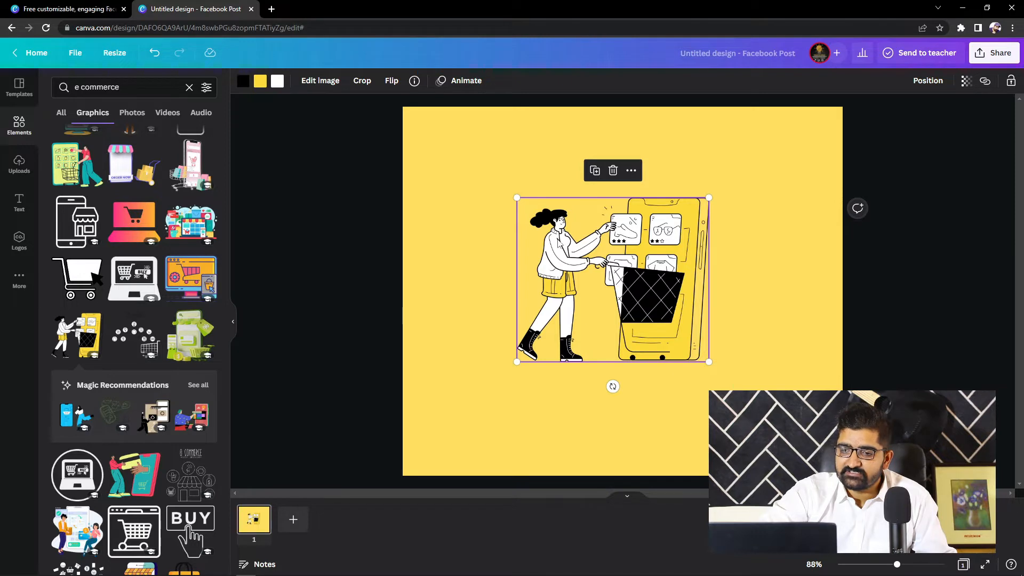
Shrink the woman-with-cart graphic slightly and reposition it around the middle of the page.
{"action": "left_click_drag", "start_coordinate": [516, 196], "coordinate": [522, 226]}
{"action": "mouse_move", "coordinate": [618, 269]}
{"action": "left_mouse_down"}
{"action": "mouse_move", "coordinate": [534, 312]}
{"action": "mouse_move", "coordinate": [672, 264]}
{"action": "mouse_move", "coordinate": [588, 259]}
{"action": "mouse_move", "coordinate": [631, 295]}
{"action": "mouse_move", "coordinate": [606, 288]}
{"action": "mouse_move", "coordinate": [620, 278]}
{"action": "left_mouse_up"}
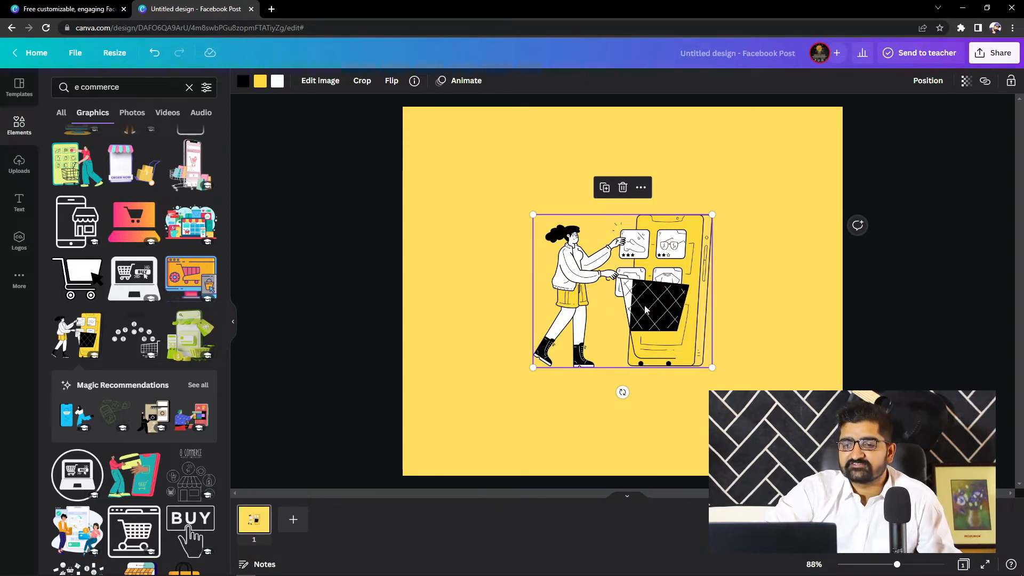
{"action": "mouse_move", "coordinate": [926, 573]}
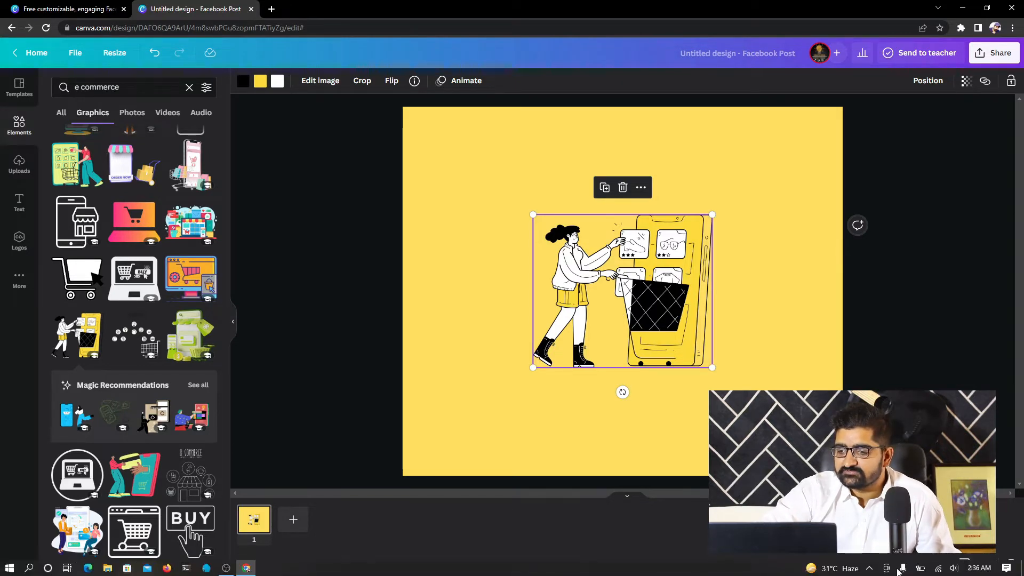
{"action": "mouse_move", "coordinate": [897, 564]}
{"action": "left_mouse_down"}
{"action": "mouse_move", "coordinate": [930, 566]}
{"action": "mouse_move", "coordinate": [913, 565]}
{"action": "left_mouse_up"}
{"action": "left_click", "coordinate": [933, 566]}
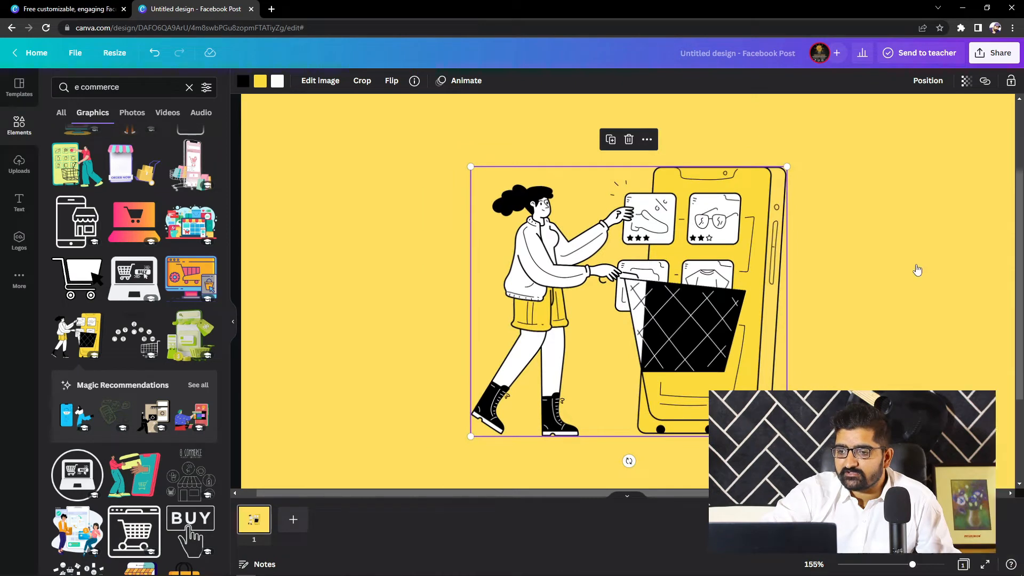
{"action": "scroll", "coordinate": [916, 294], "scroll_direction": "up", "scroll_amount": 1}
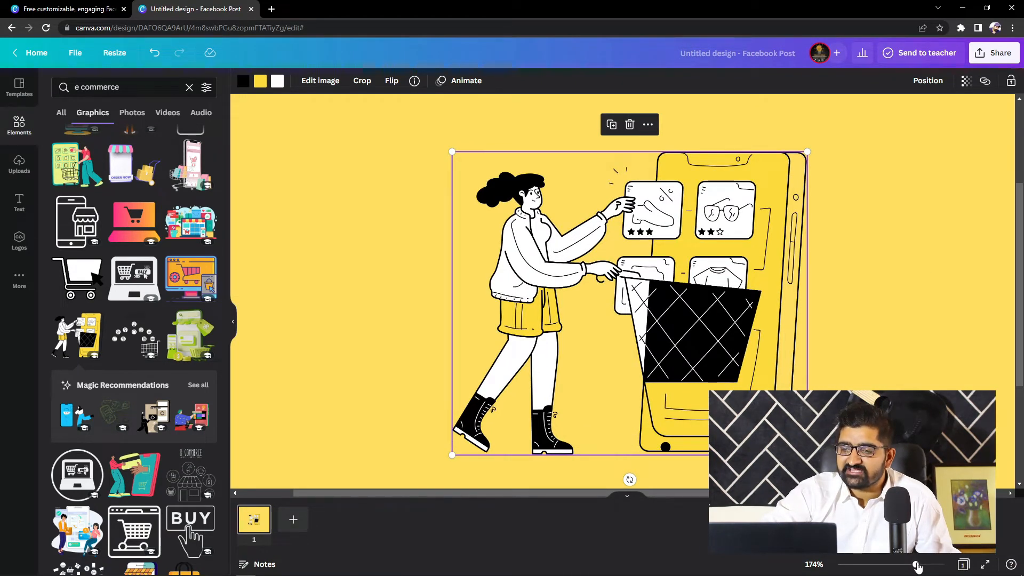
{"action": "left_click_drag", "start_coordinate": [918, 567], "coordinate": [900, 565]}
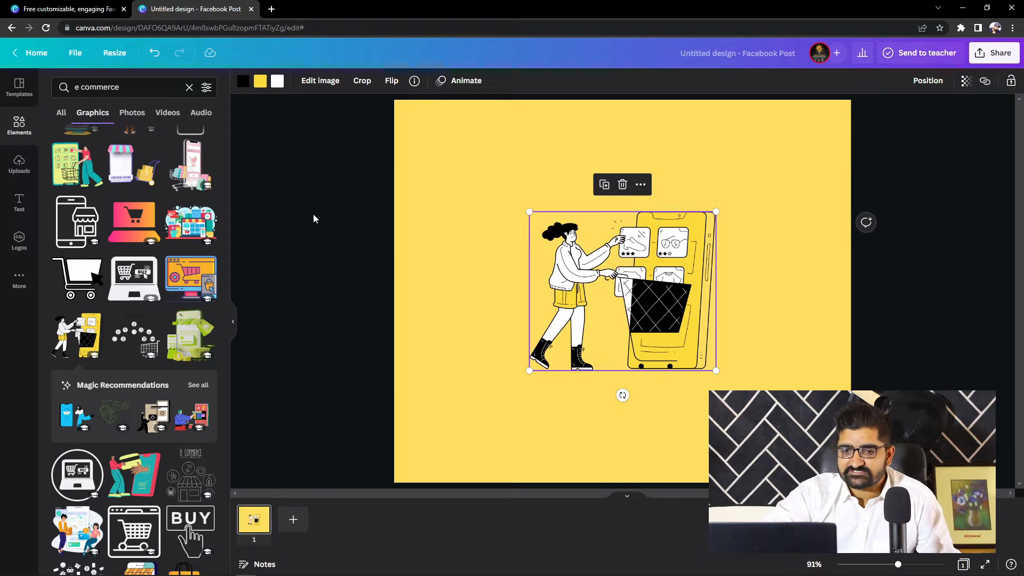
Search the design elements for "white shadow" and add the faint round white glow to the page.
{"action": "left_click", "coordinate": [189, 87]}
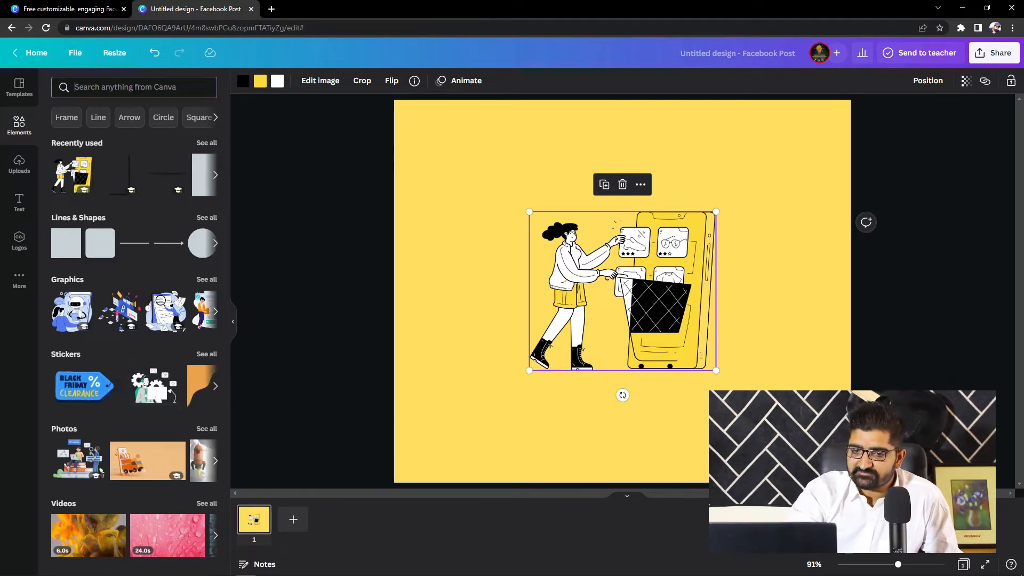
{"action": "type", "text": "wh"}
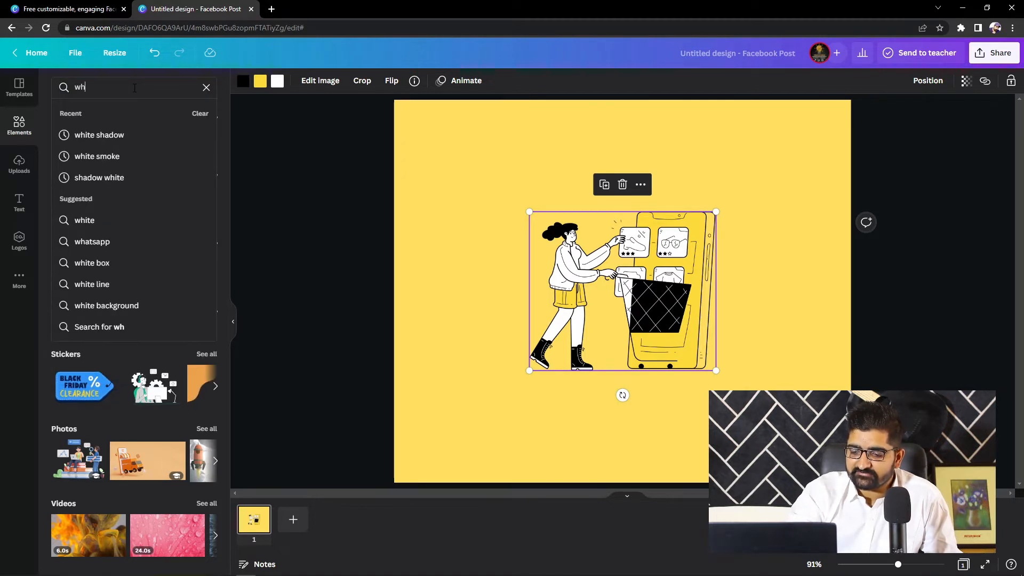
{"action": "type", "text": "ite"}
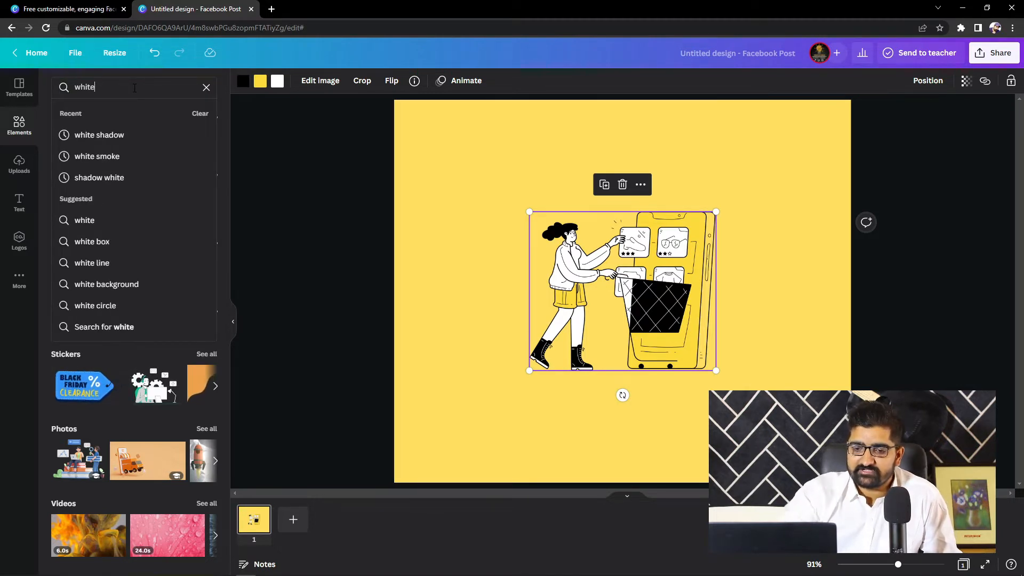
{"action": "left_click", "coordinate": [128, 135]}
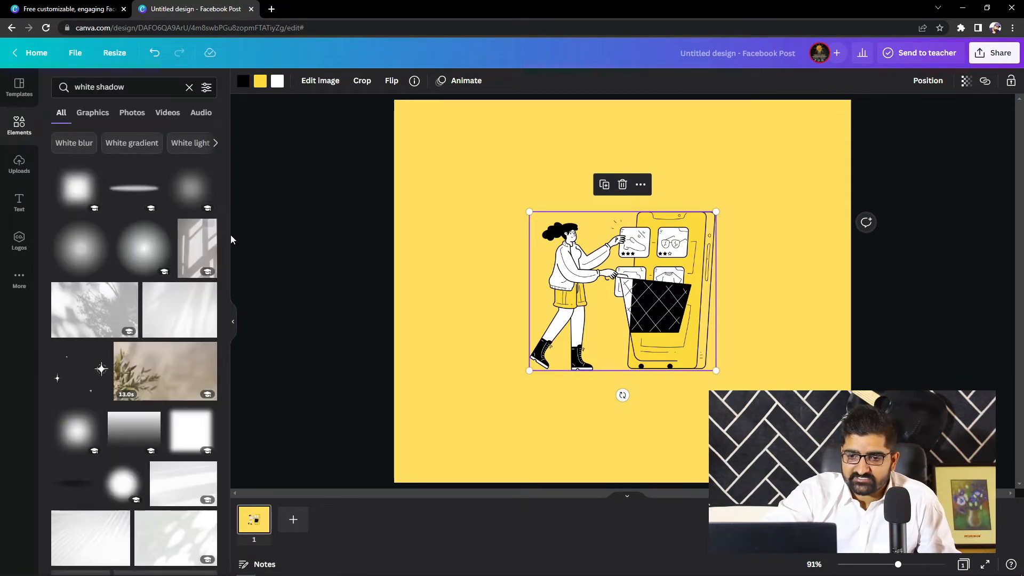
{"action": "scroll", "coordinate": [226, 220], "scroll_direction": "down", "scroll_amount": 3}
{"action": "scroll", "coordinate": [226, 293], "scroll_direction": "up", "scroll_amount": 1}
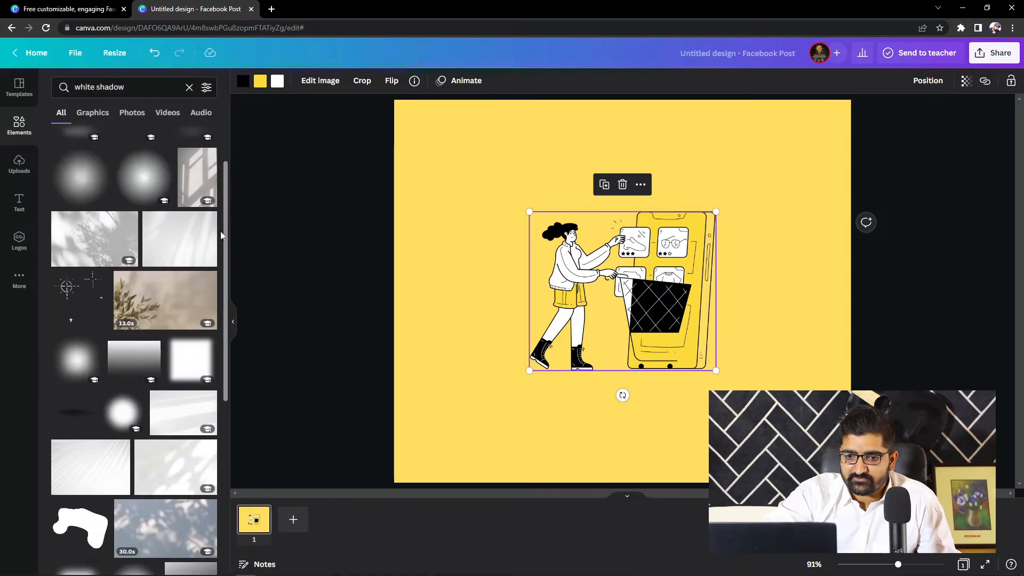
{"action": "scroll", "coordinate": [221, 235], "scroll_direction": "up", "scroll_amount": 2}
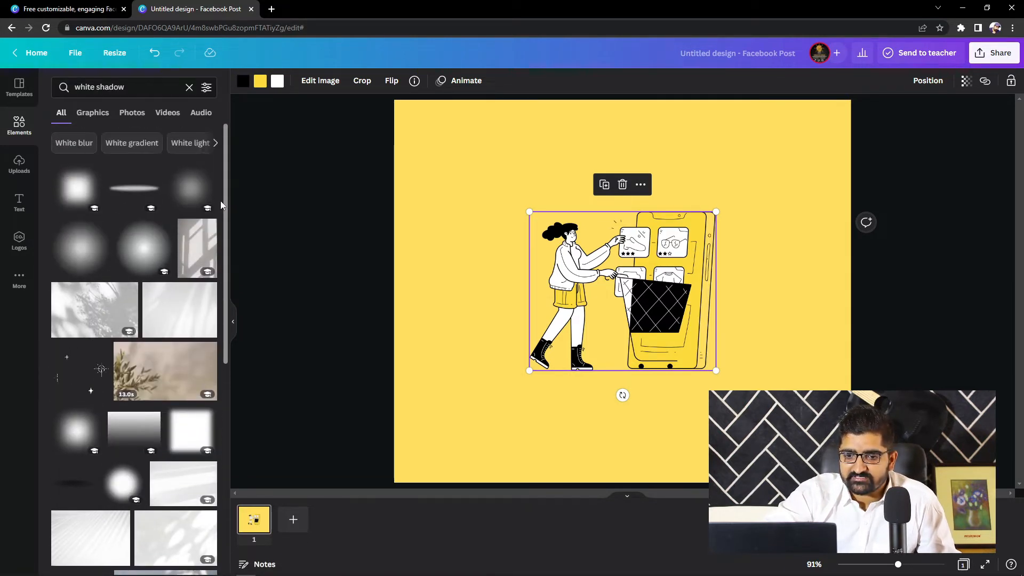
{"action": "left_click", "coordinate": [187, 192]}
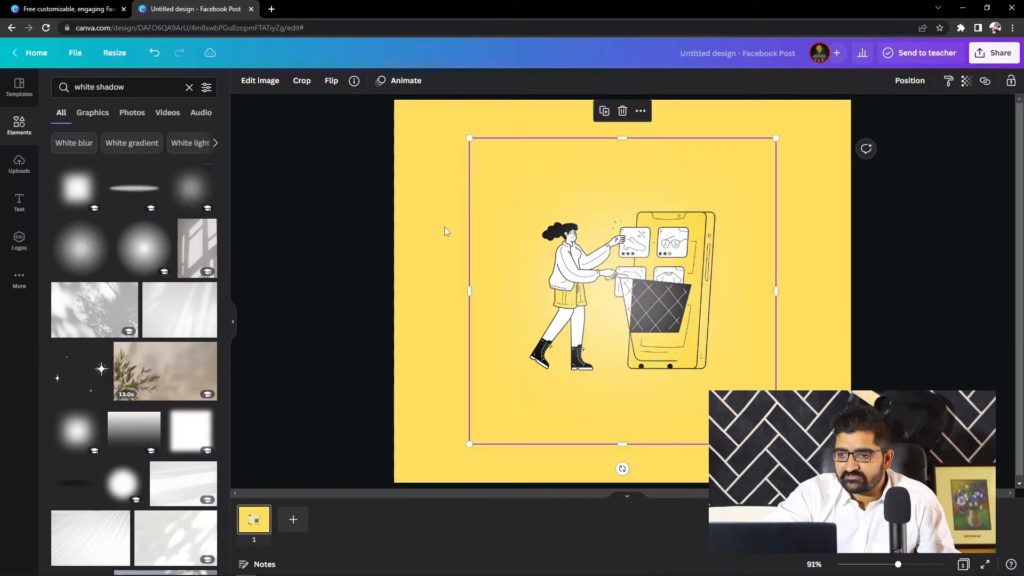
Move the faint white glow off the shopping graphic to the page's upper-right corner and enlarge it slightly.
{"action": "left_click_drag", "start_coordinate": [555, 251], "coordinate": [533, 265]}
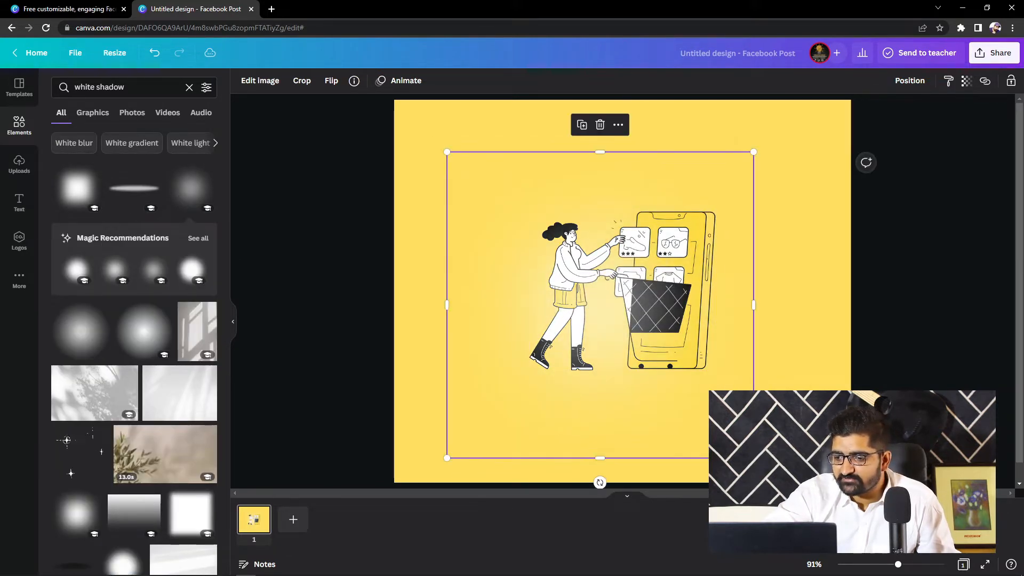
{"action": "left_click_drag", "start_coordinate": [898, 566], "coordinate": [922, 568]}
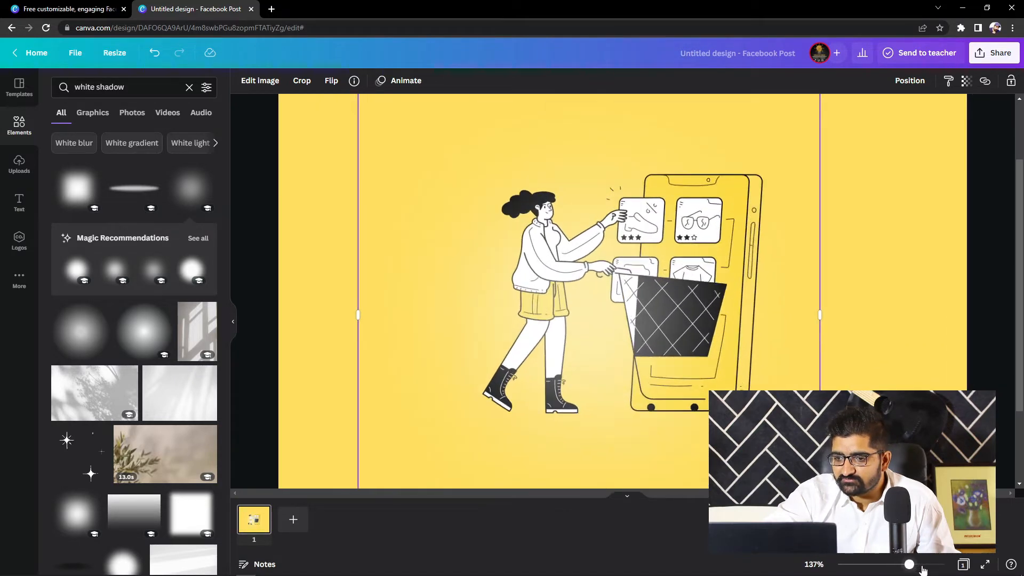
{"action": "left_click_drag", "start_coordinate": [621, 308], "coordinate": [751, 305]}
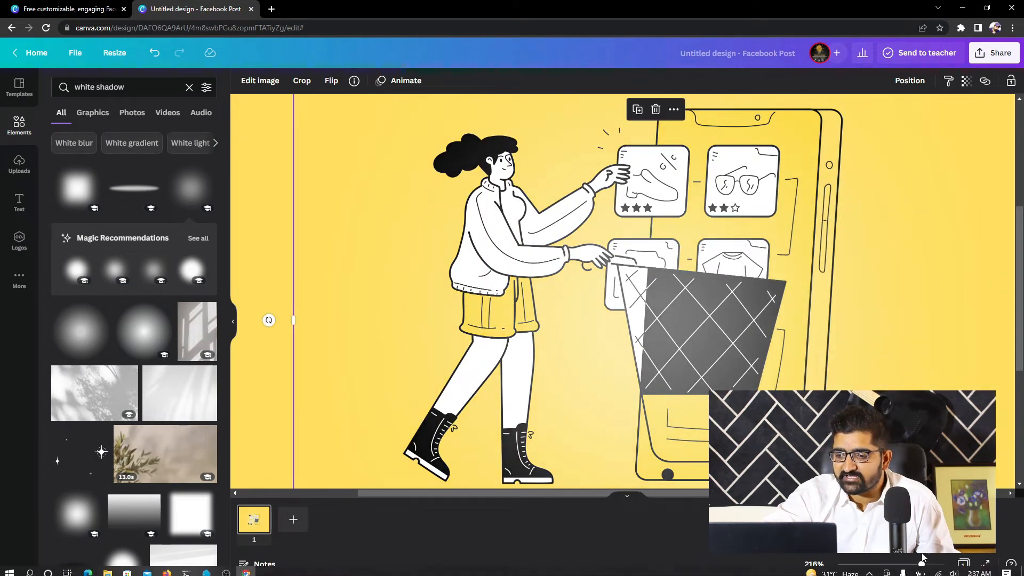
{"action": "left_click_drag", "start_coordinate": [923, 568], "coordinate": [903, 570]}
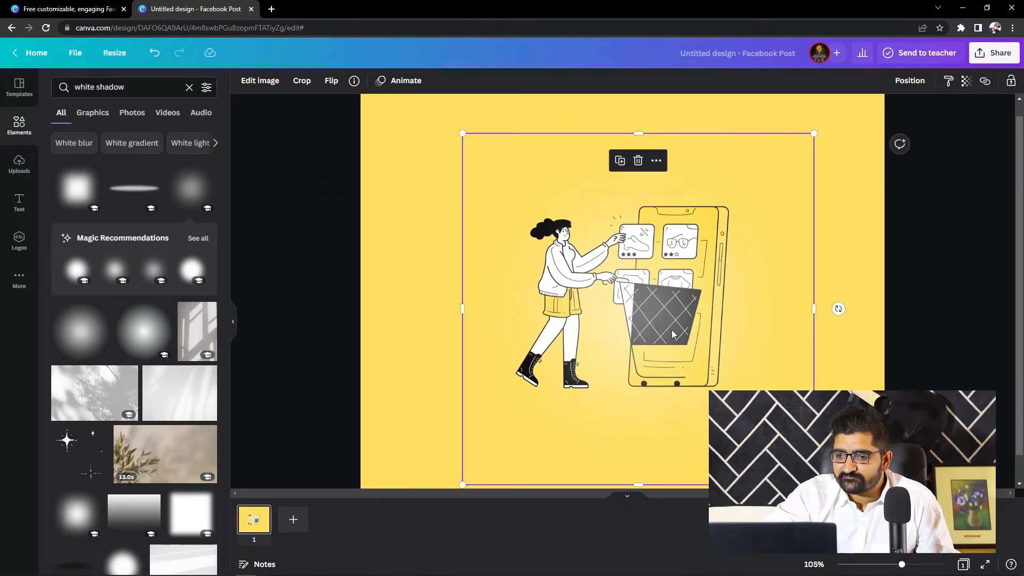
{"action": "left_click_drag", "start_coordinate": [671, 333], "coordinate": [860, 131]}
{"action": "left_click_drag", "start_coordinate": [650, 283], "coordinate": [652, 359]}
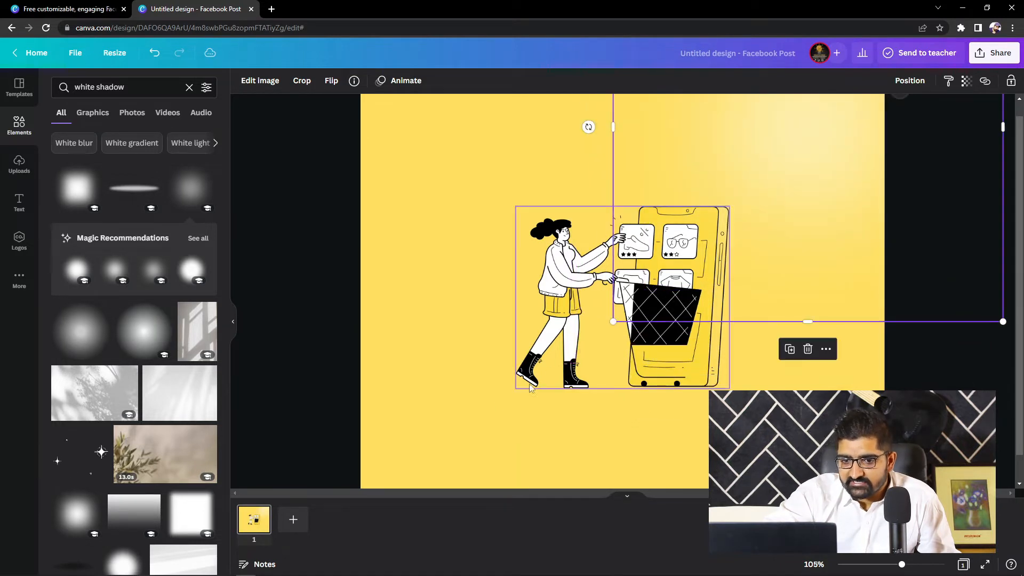
Add the brighter round white glow and move it to the page's upper-right corner.
{"action": "left_click", "coordinate": [136, 342]}
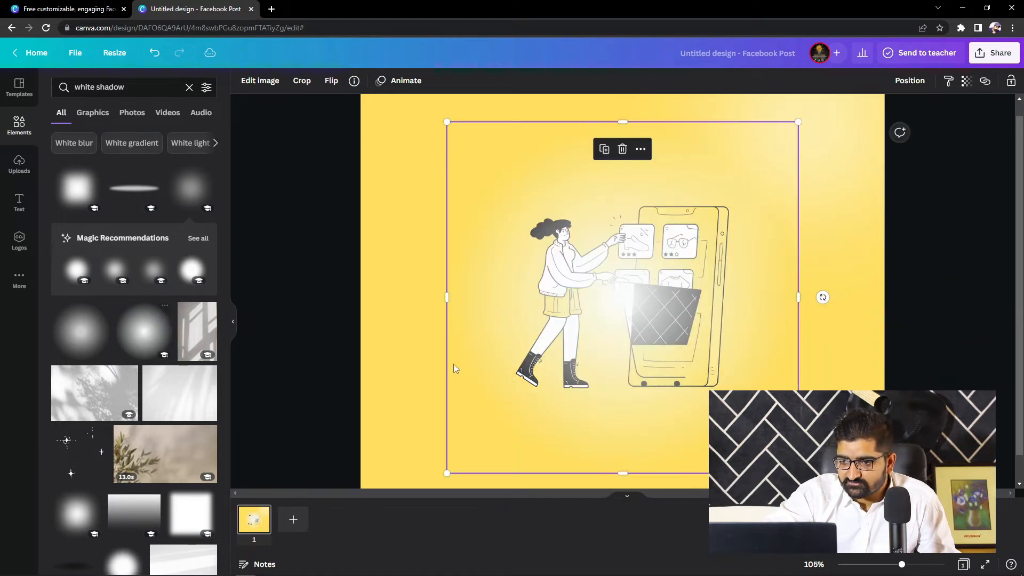
{"action": "left_click_drag", "start_coordinate": [632, 300], "coordinate": [835, 118]}
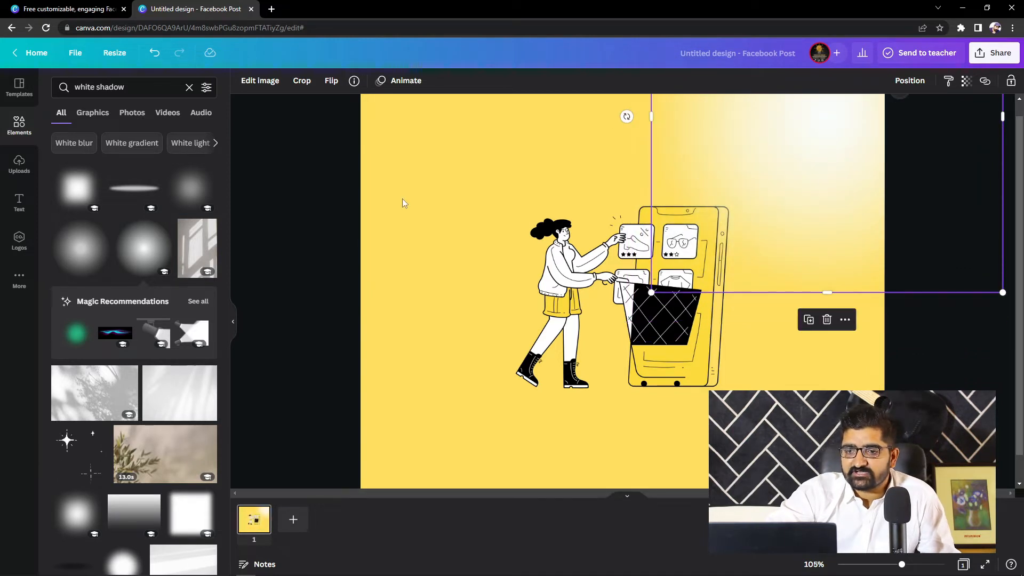
{"action": "left_click", "coordinate": [317, 167]}
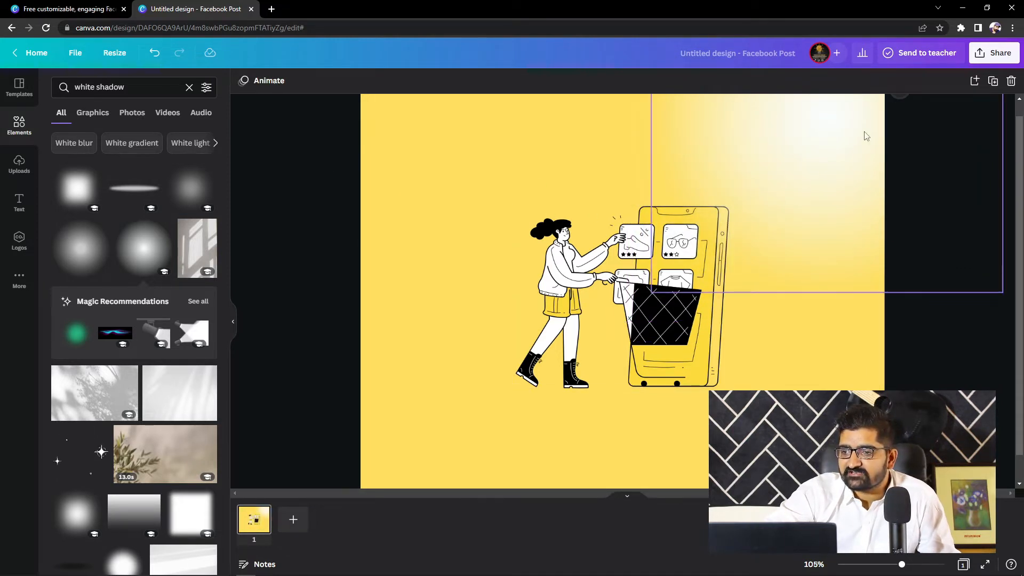
Set the bright glow's transparency to 81 and shrink it slightly toward the page's upper-right corner.
{"action": "left_click", "coordinate": [823, 150]}
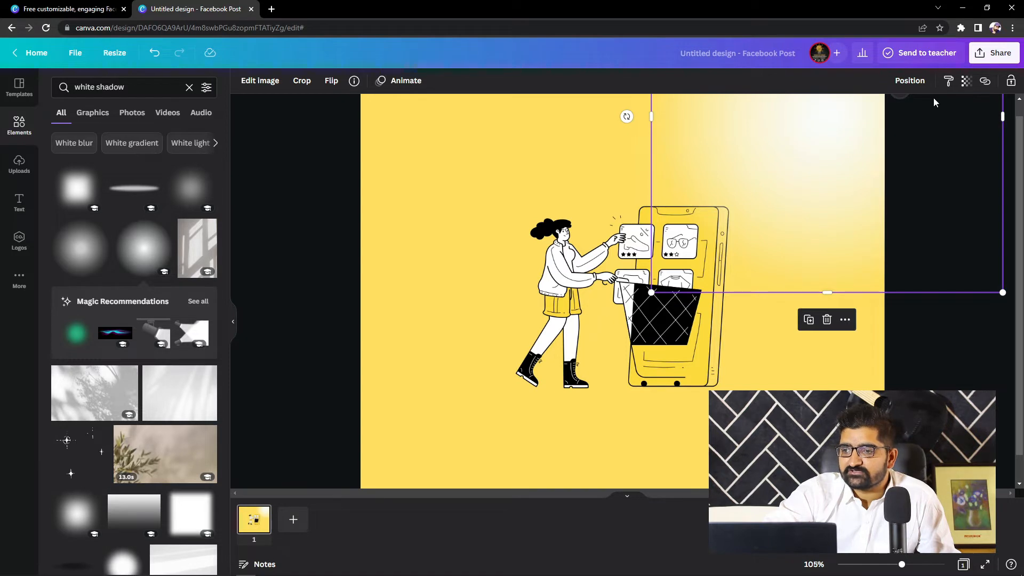
{"action": "left_click", "coordinate": [967, 83]}
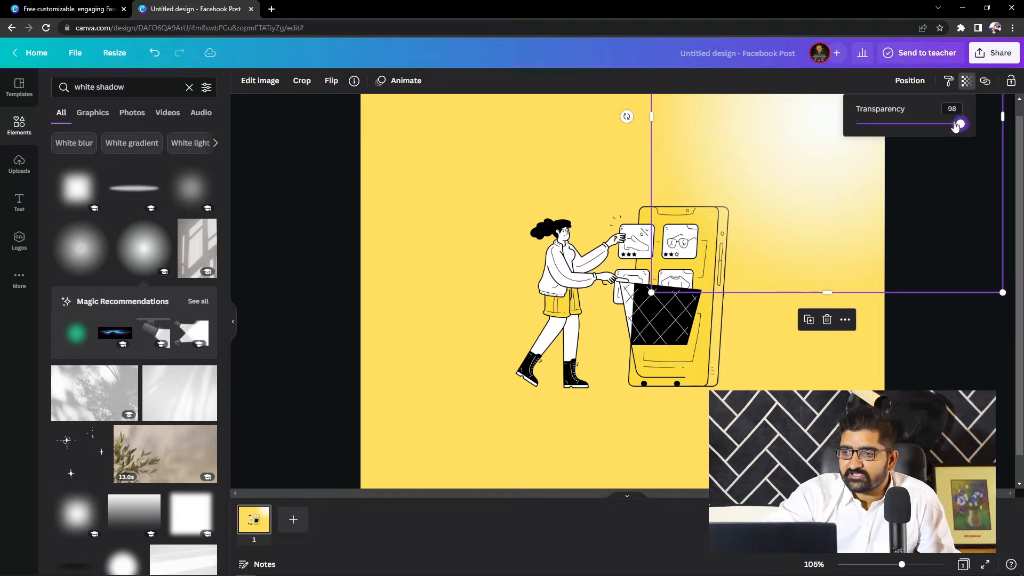
{"action": "left_click_drag", "start_coordinate": [956, 125], "coordinate": [944, 150]}
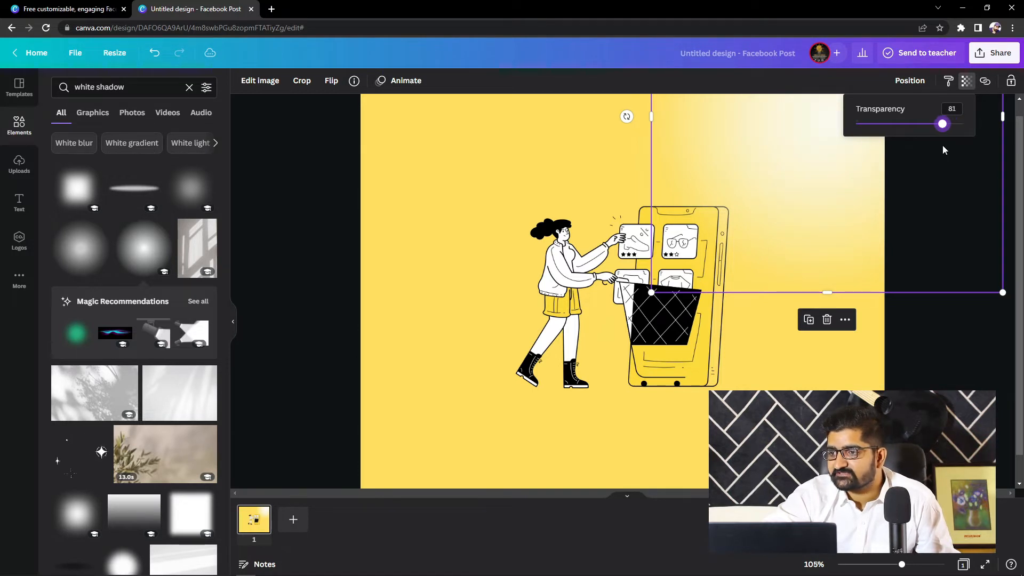
{"action": "right_click", "coordinate": [959, 109]}
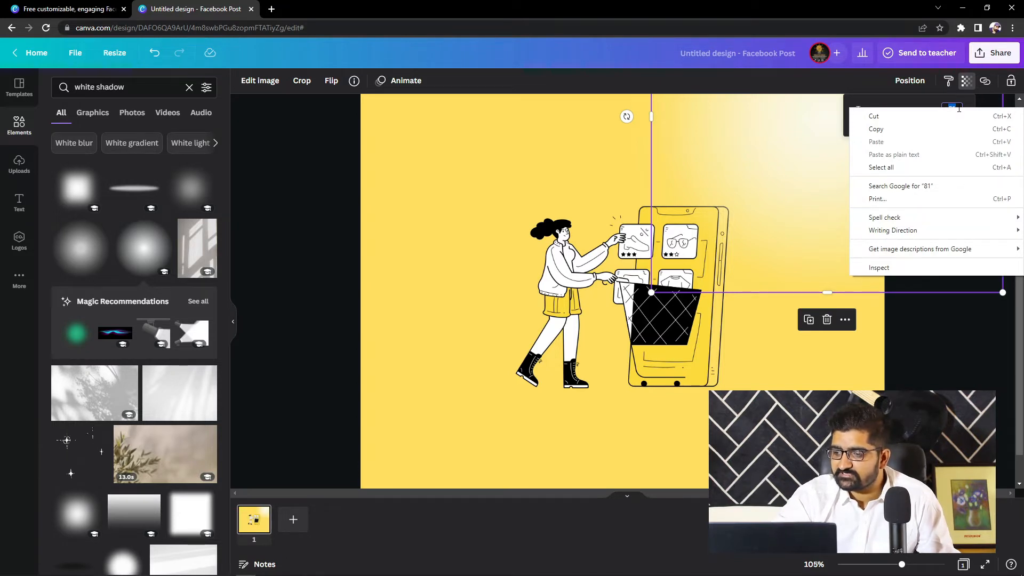
{"action": "left_click", "coordinate": [793, 176]}
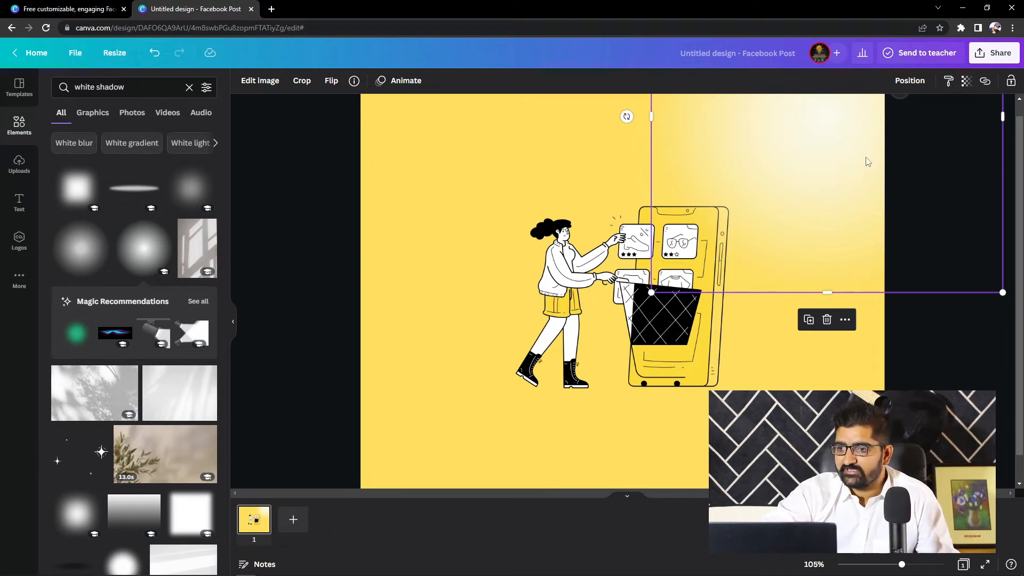
{"action": "left_click", "coordinate": [968, 83]}
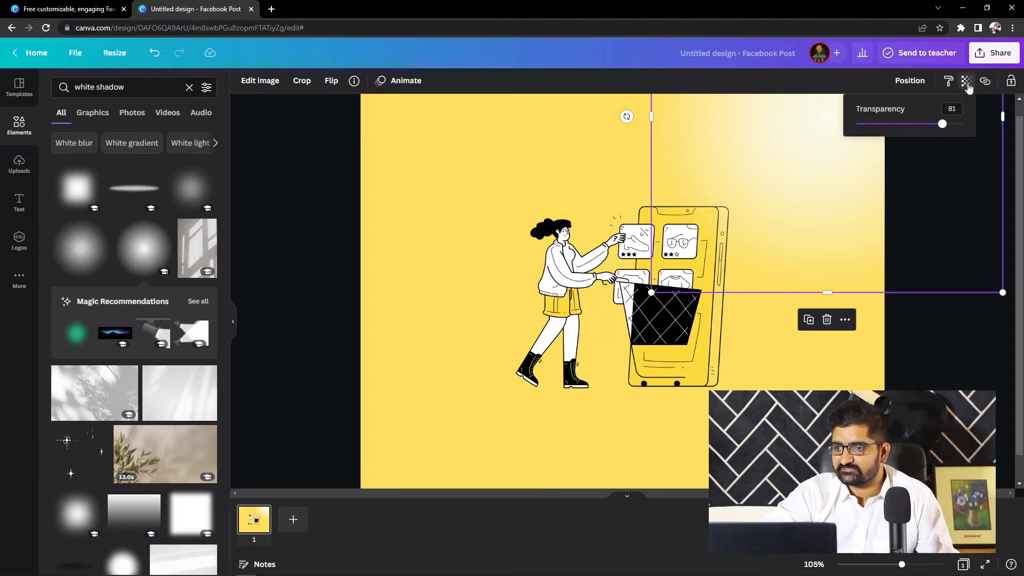
{"action": "left_click", "coordinate": [968, 83]}
{"action": "left_click_drag", "start_coordinate": [647, 297], "coordinate": [701, 275]}
{"action": "left_click", "coordinate": [928, 340]}
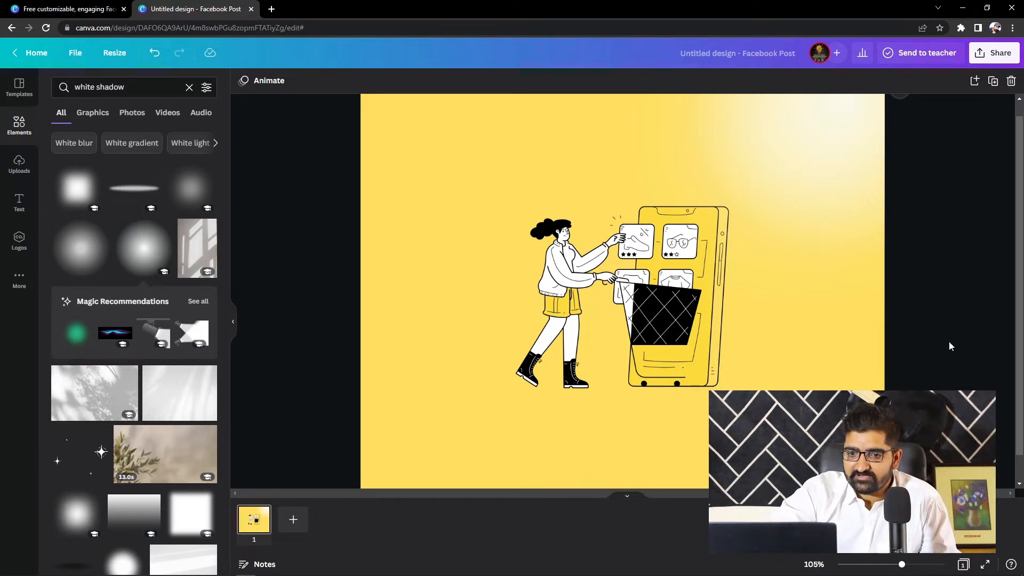
Search the design elements for "black shadow".
{"action": "left_click", "coordinate": [188, 88]}
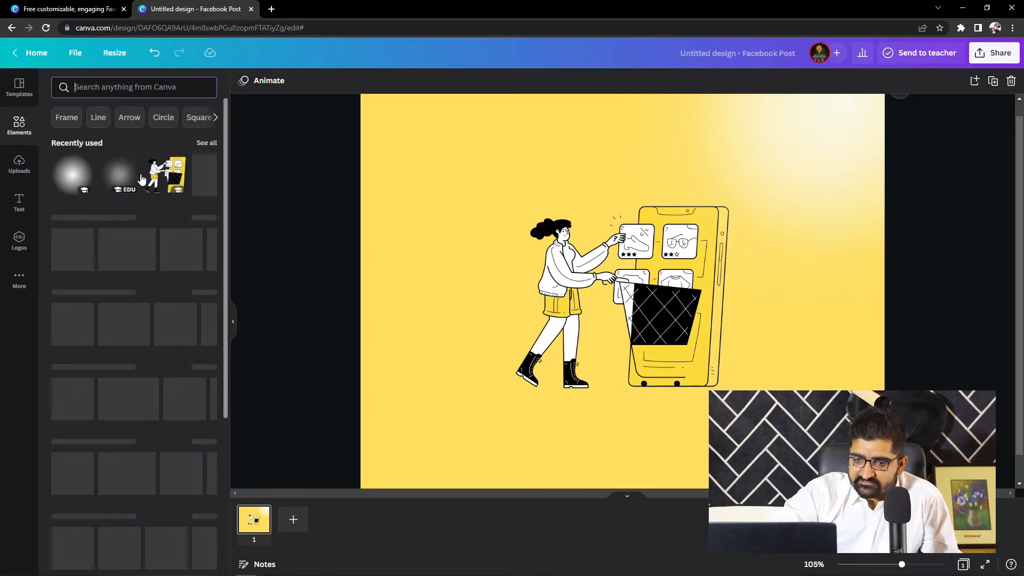
{"action": "type", "text": "b"}
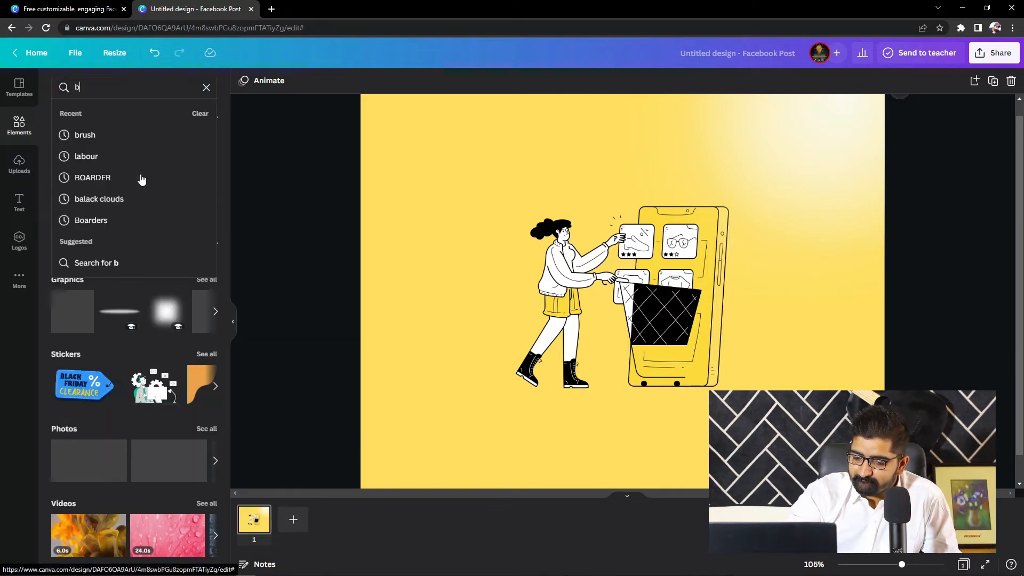
{"action": "type", "text": "lack"}
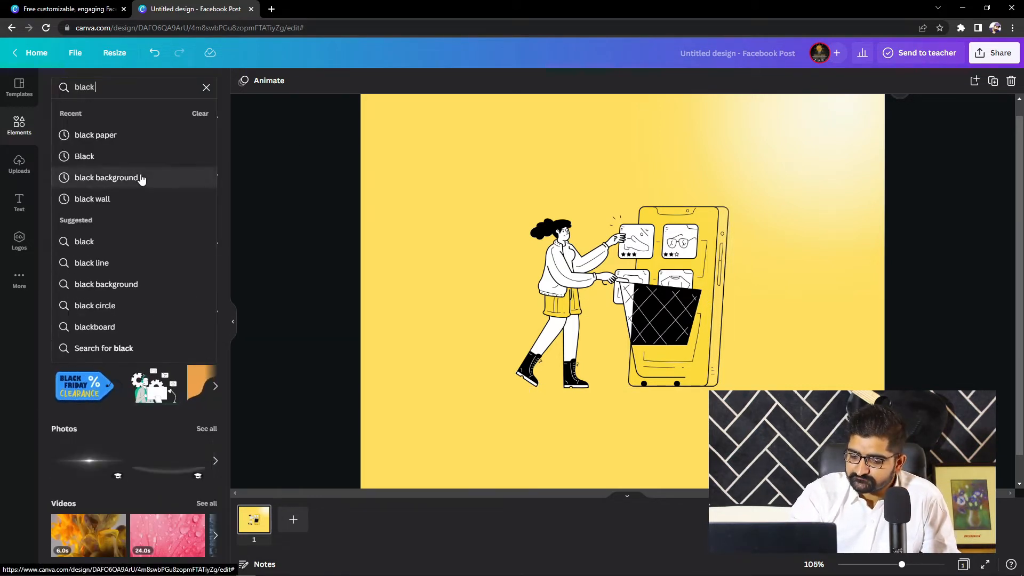
{"action": "type", "text": " shadow"}
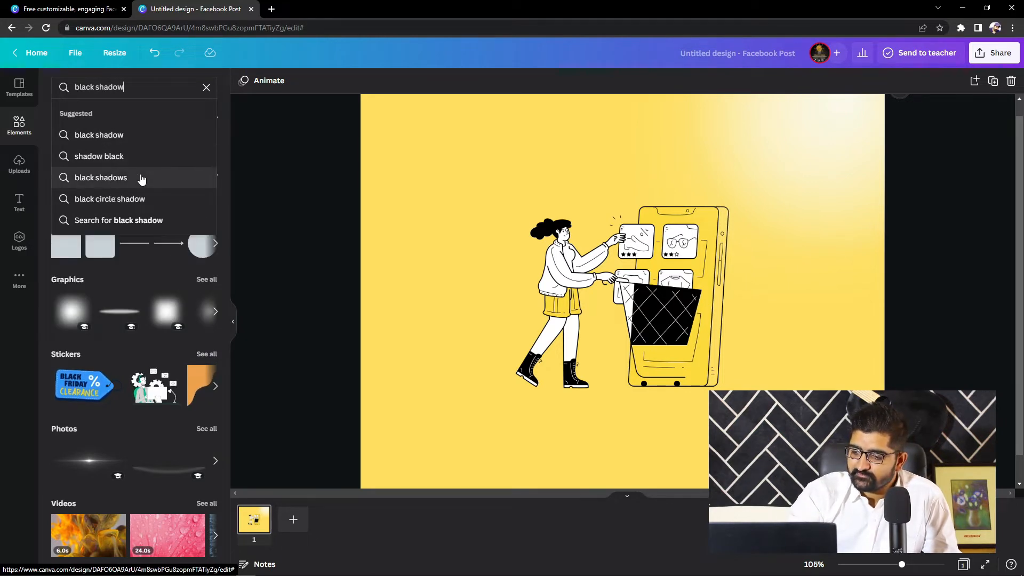
{"action": "key", "text": "Return"}
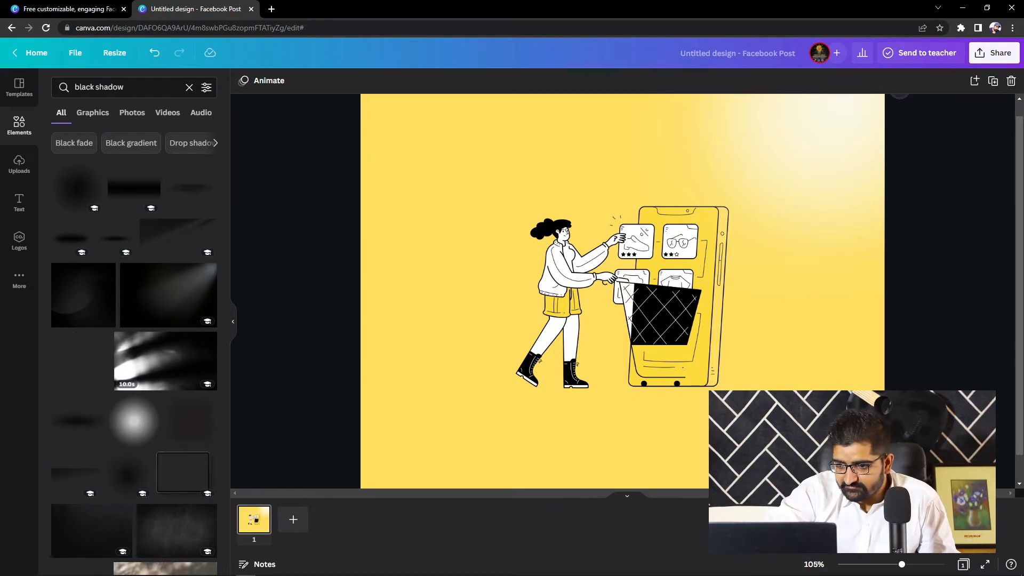
Add the soft oval black shadow, shrink it to slightly wider than the woman's front boot and place it beneath that boot.
{"action": "mouse_move", "coordinate": [902, 564]}
{"action": "left_mouse_down"}
{"action": "mouse_move", "coordinate": [913, 565]}
{"action": "mouse_move", "coordinate": [902, 565]}
{"action": "left_mouse_up"}
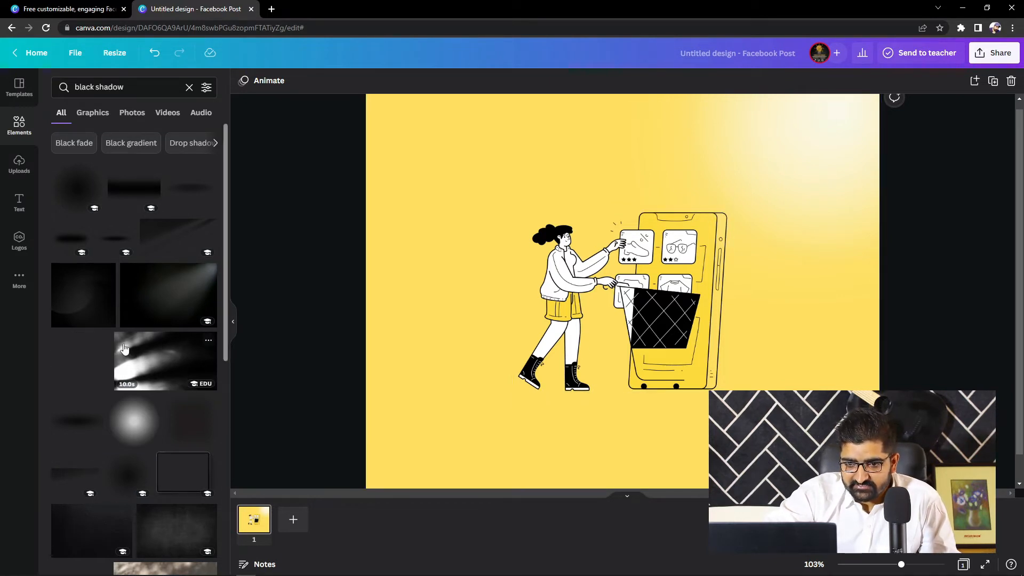
{"action": "left_click", "coordinate": [112, 242]}
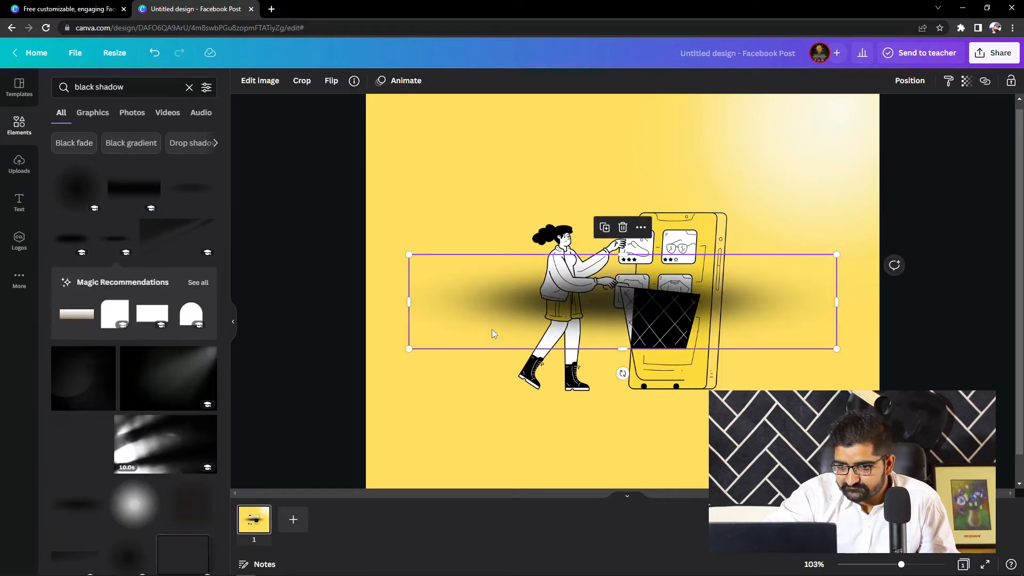
{"action": "left_click_drag", "start_coordinate": [492, 334], "coordinate": [455, 419]}
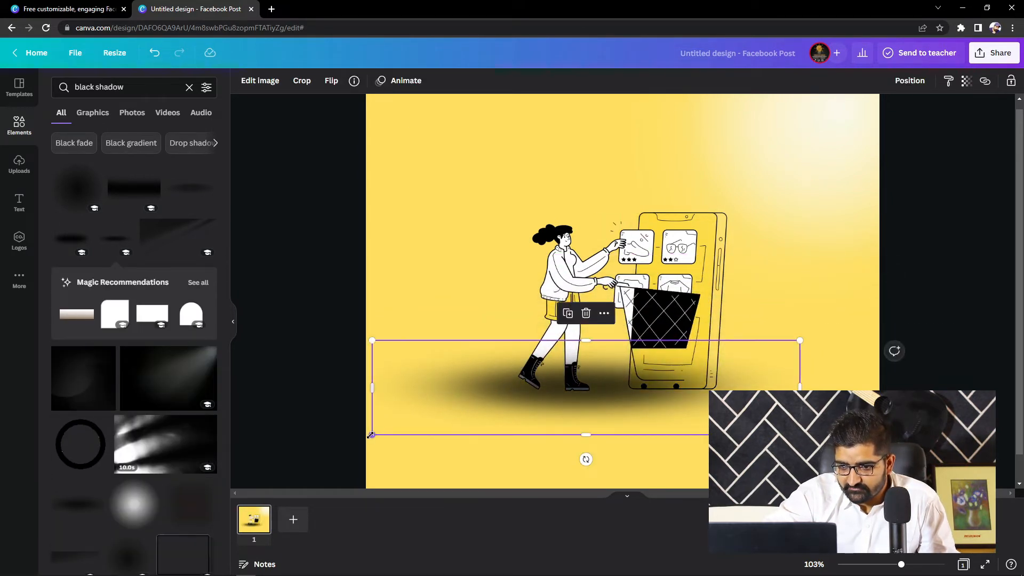
{"action": "left_click_drag", "start_coordinate": [372, 435], "coordinate": [583, 422]}
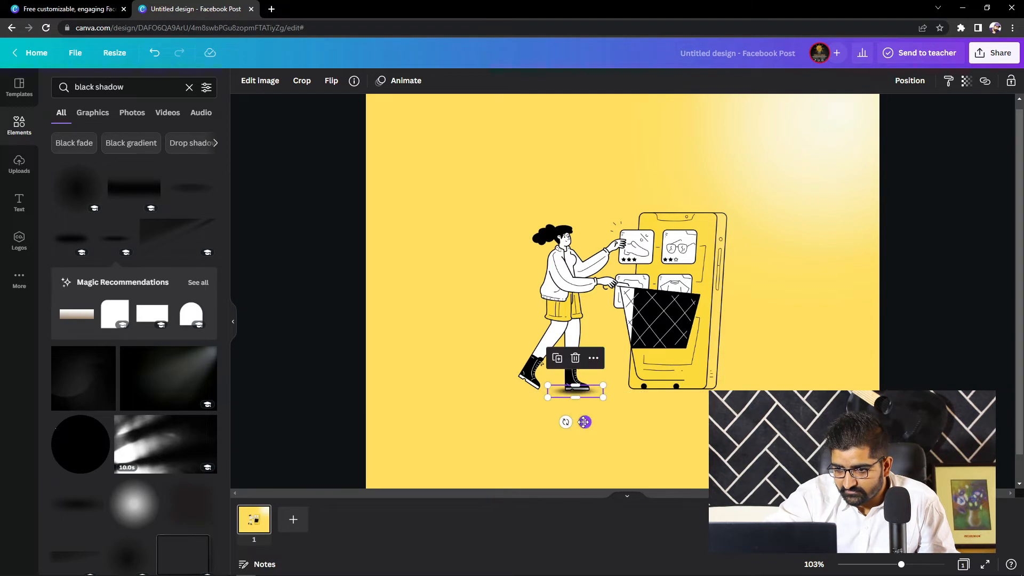
{"action": "left_click", "coordinate": [524, 417]}
{"action": "left_click", "coordinate": [576, 394]}
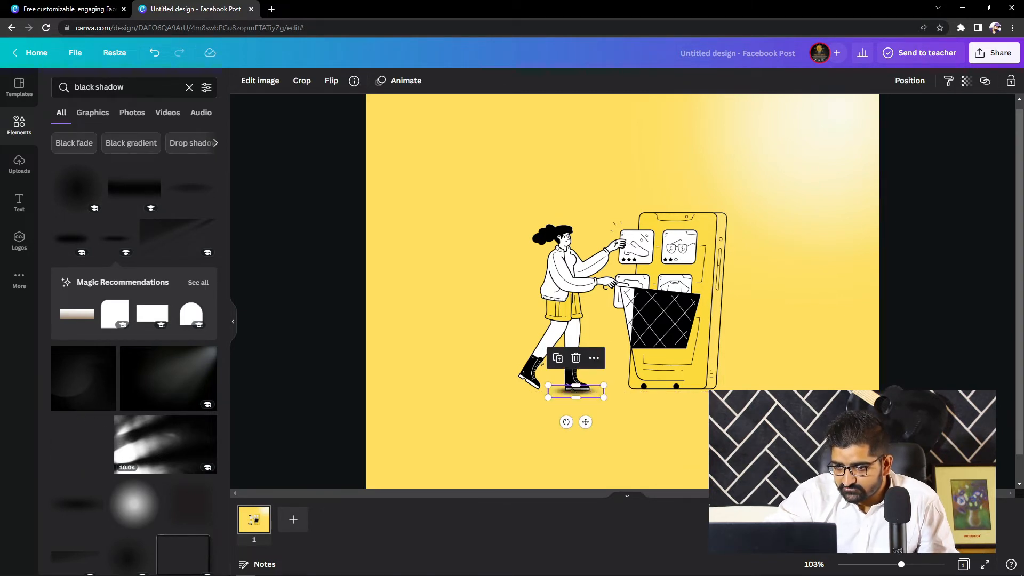
Send the front boot's shadow to the back and enlarge it slightly, keeping it aligned under the sole.
{"action": "left_click_drag", "start_coordinate": [903, 566], "coordinate": [928, 565]}
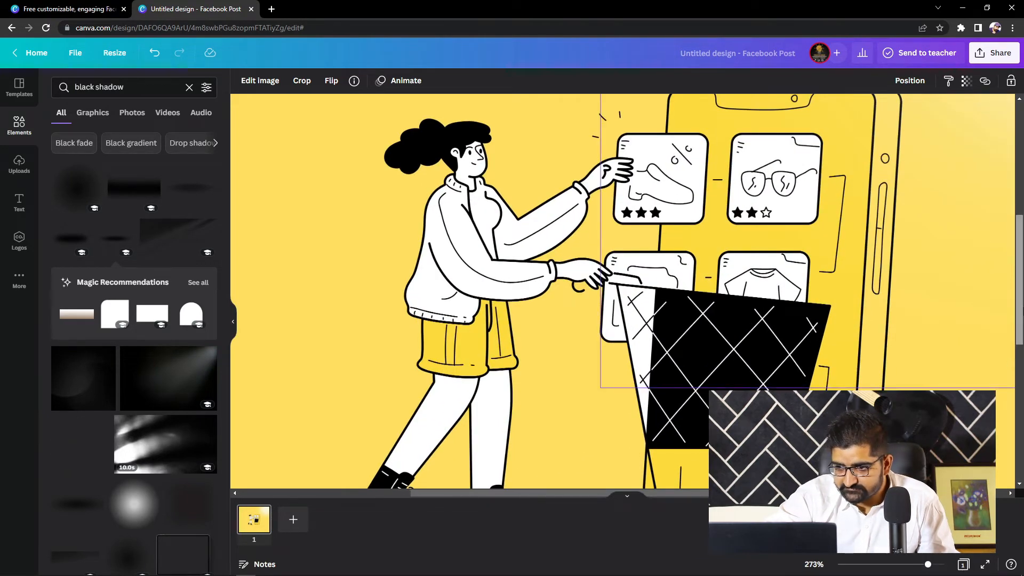
{"action": "scroll", "coordinate": [1005, 373], "scroll_direction": "down", "scroll_amount": 5}
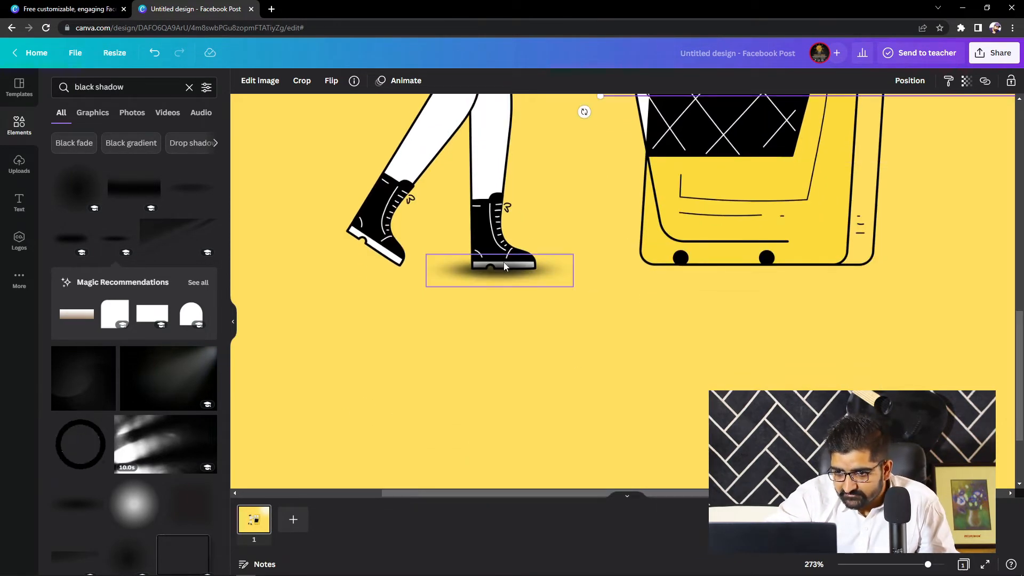
{"action": "mouse_move", "coordinate": [500, 265]}
{"action": "left_mouse_down"}
{"action": "mouse_move", "coordinate": [501, 287]}
{"action": "mouse_move", "coordinate": [501, 263]}
{"action": "left_mouse_up"}
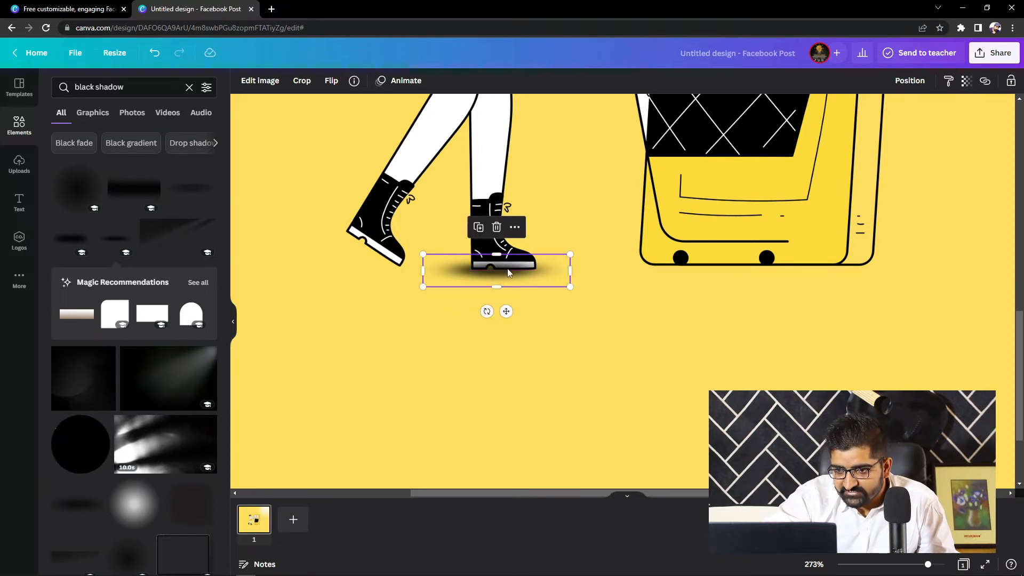
{"action": "right_click", "coordinate": [517, 268]}
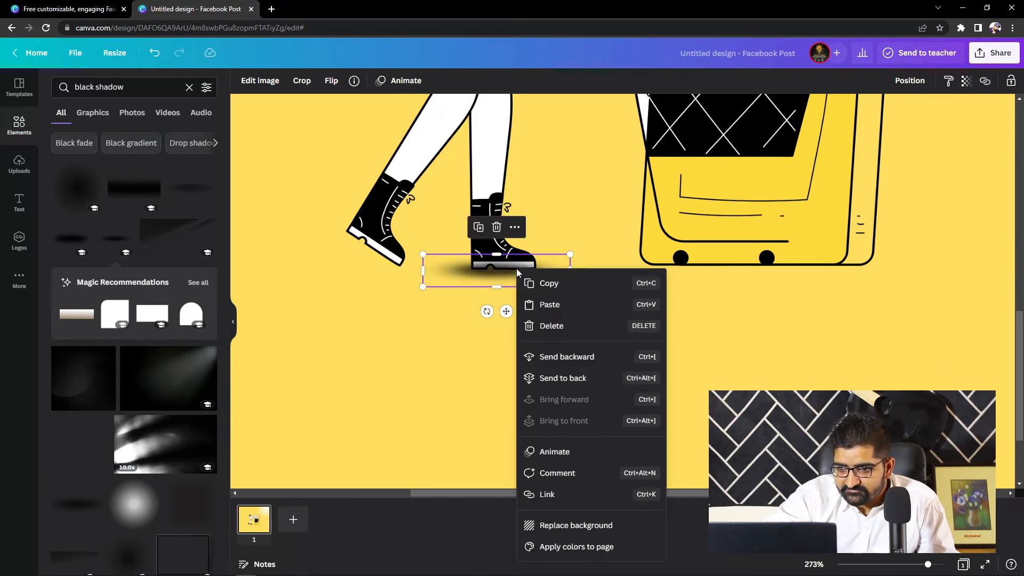
{"action": "left_click", "coordinate": [576, 379]}
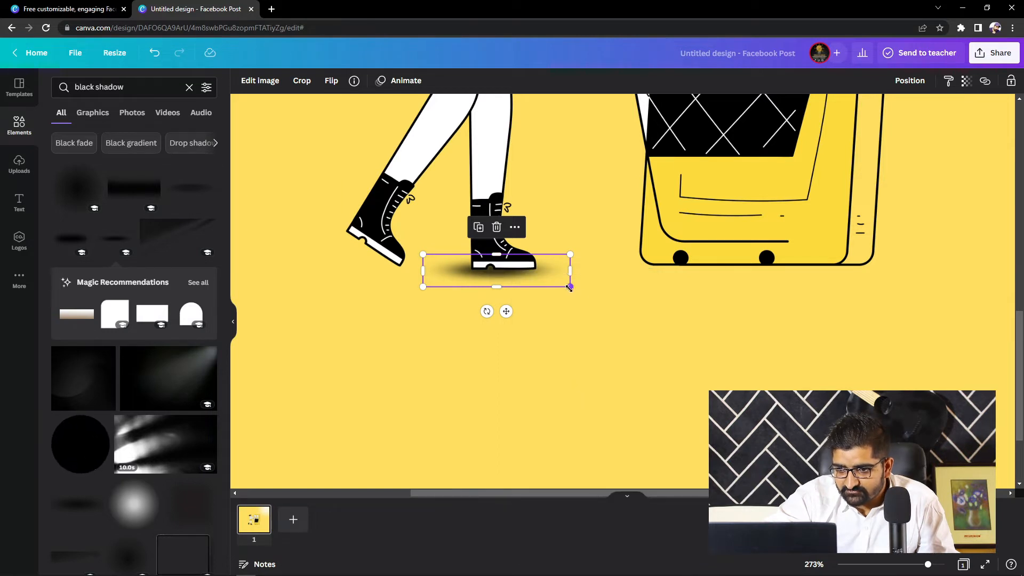
{"action": "mouse_move", "coordinate": [570, 288]}
{"action": "left_mouse_down"}
{"action": "mouse_move", "coordinate": [604, 315]}
{"action": "mouse_move", "coordinate": [571, 301]}
{"action": "left_mouse_up"}
{"action": "left_click_drag", "start_coordinate": [528, 270], "coordinate": [526, 270]}
{"action": "left_click", "coordinate": [530, 287]}
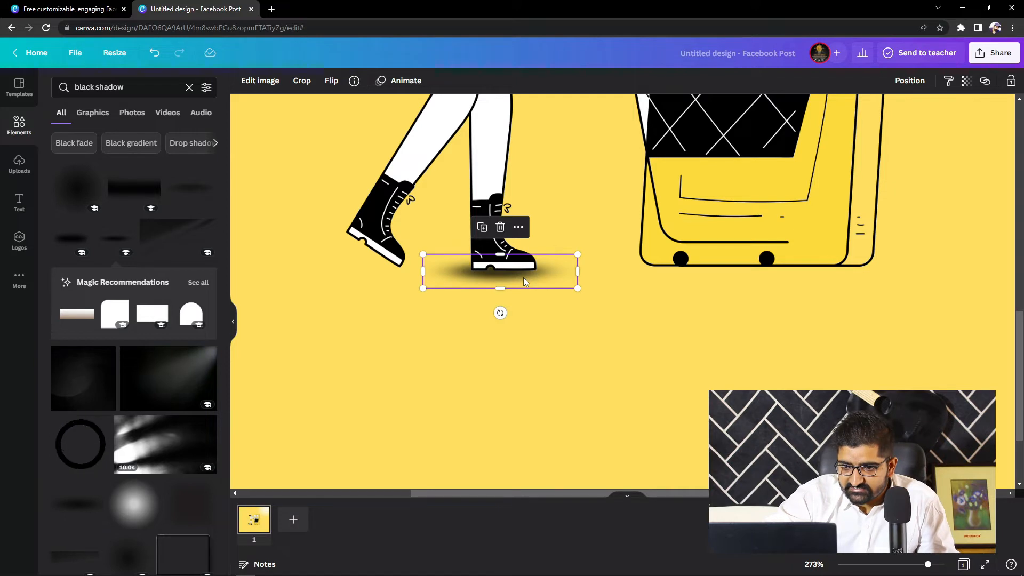
Duplicate the boot shadow, move the copy beneath the woman's rear boot and send it to the back.
{"action": "left_click", "coordinate": [482, 228]}
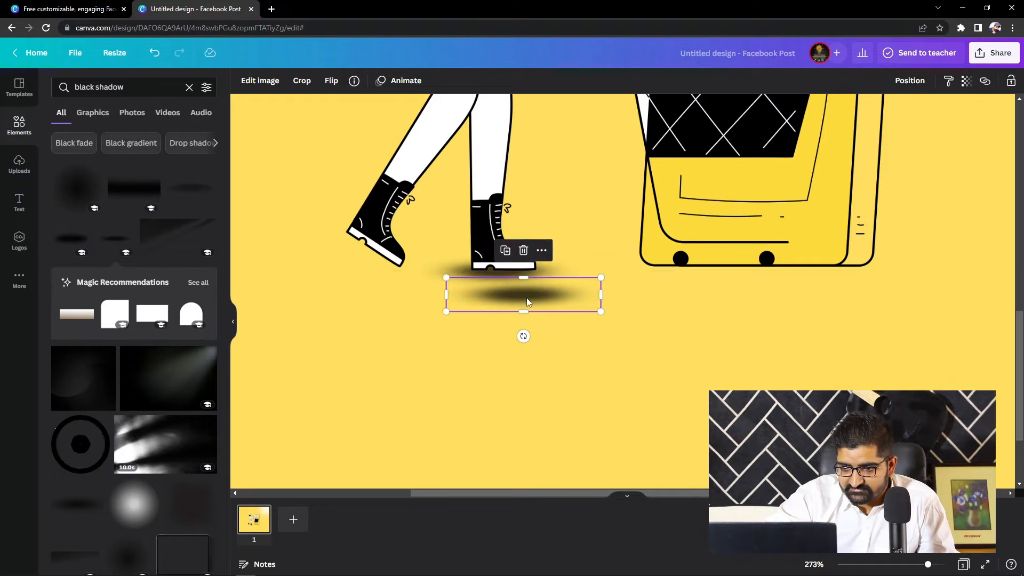
{"action": "left_click_drag", "start_coordinate": [526, 297], "coordinate": [383, 268]}
{"action": "right_click", "coordinate": [379, 259]}
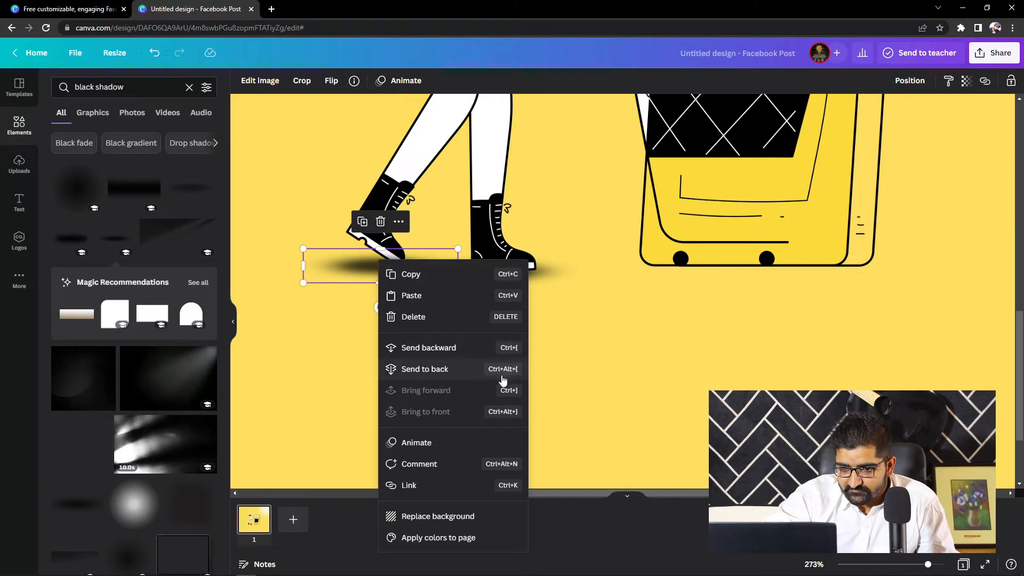
{"action": "left_click", "coordinate": [446, 365]}
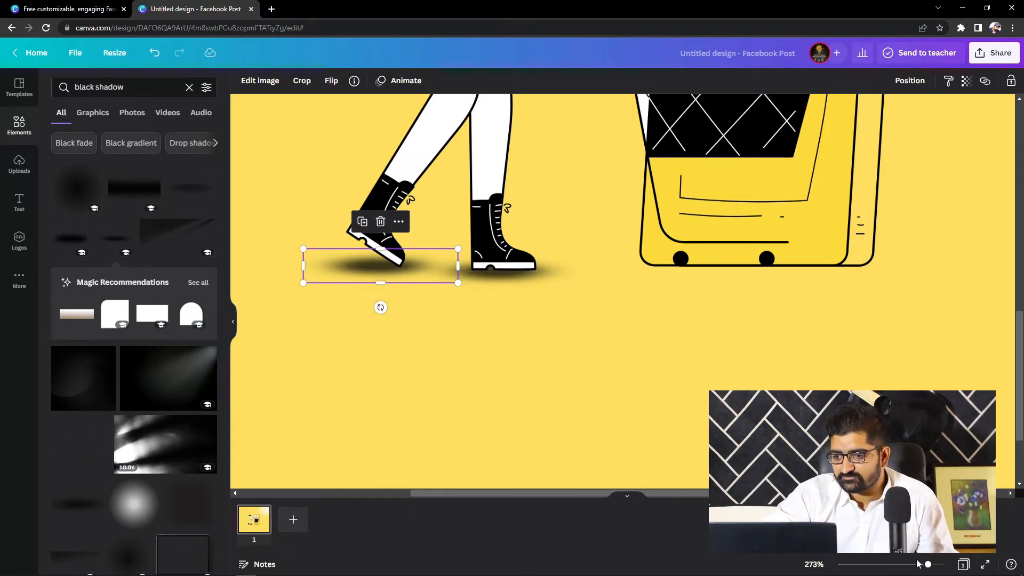
{"action": "left_click_drag", "start_coordinate": [928, 564], "coordinate": [906, 569]}
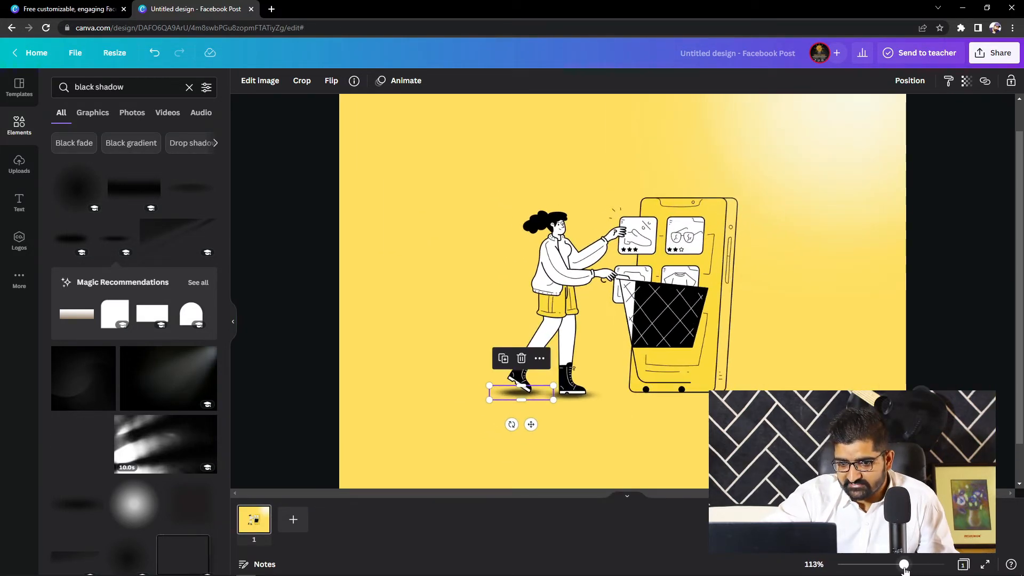
Add the wide, lighter oval Drop Shadow graphic, shrink it to slightly wider than the phone and place it beneath the phone.
{"action": "left_click", "coordinate": [844, 363]}
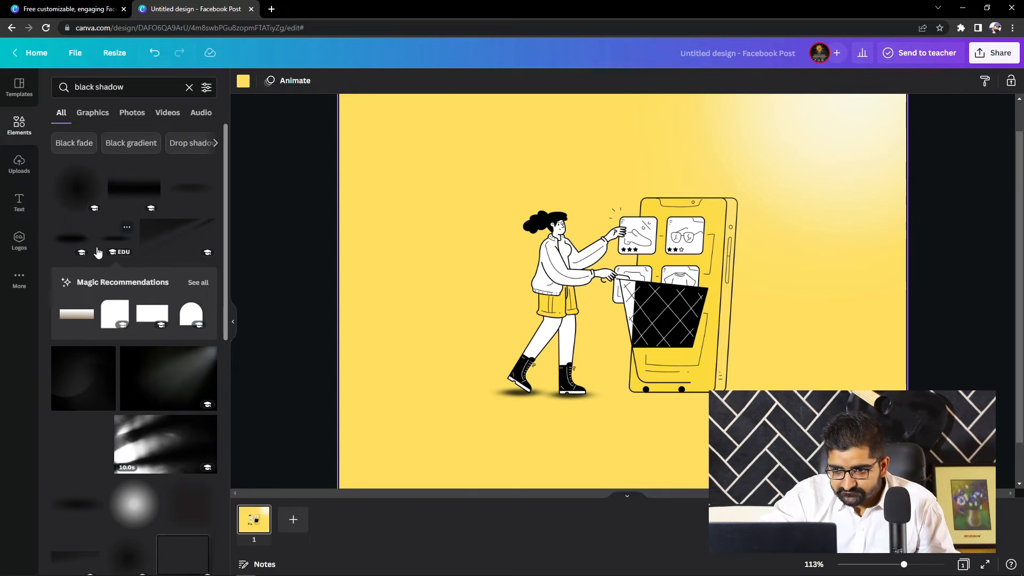
{"action": "right_click", "coordinate": [186, 190]}
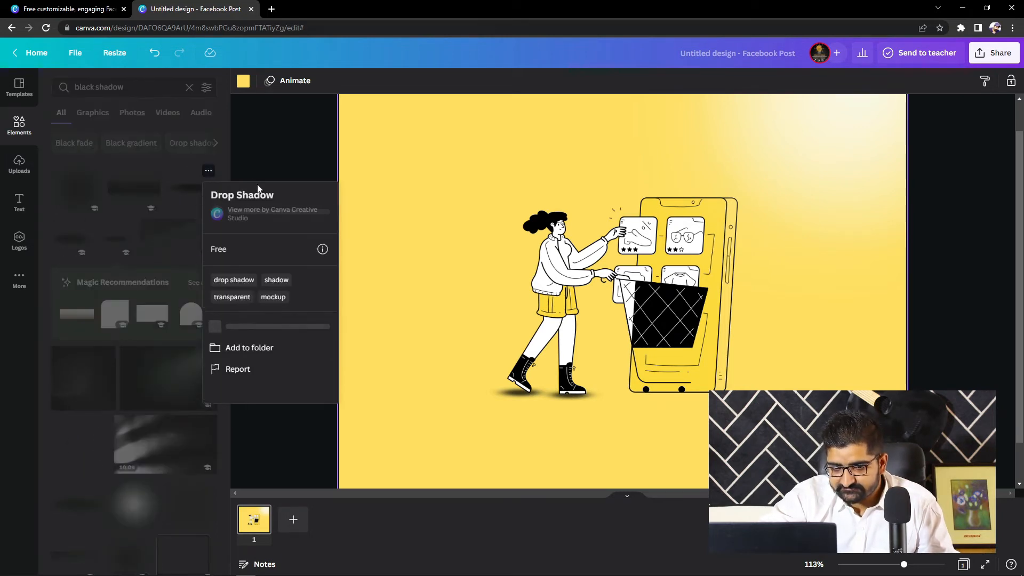
{"action": "left_click", "coordinate": [185, 199]}
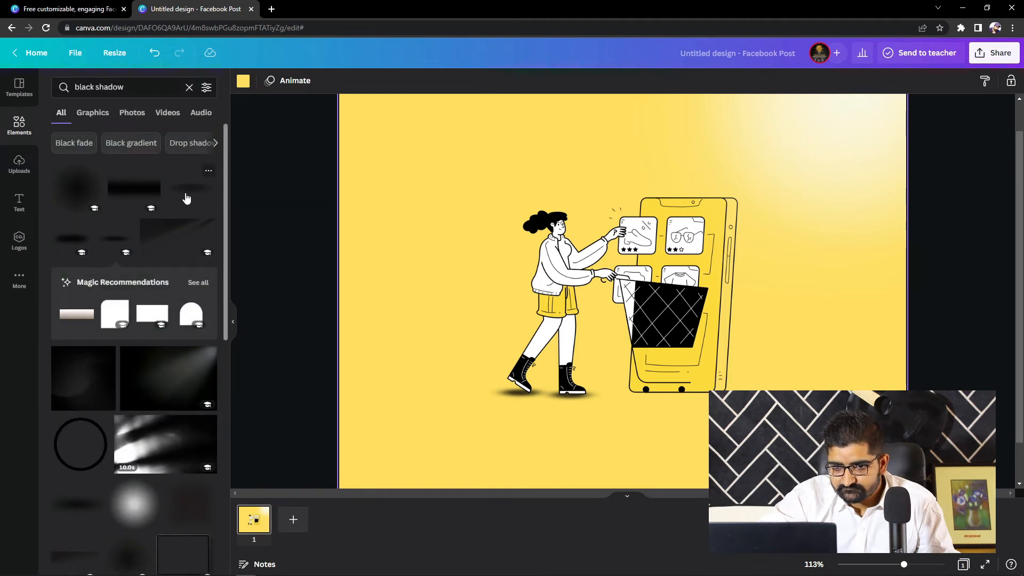
{"action": "left_click", "coordinate": [185, 199]}
{"action": "left_click_drag", "start_coordinate": [673, 312], "coordinate": [741, 471]}
{"action": "left_click_drag", "start_coordinate": [595, 451], "coordinate": [557, 389]}
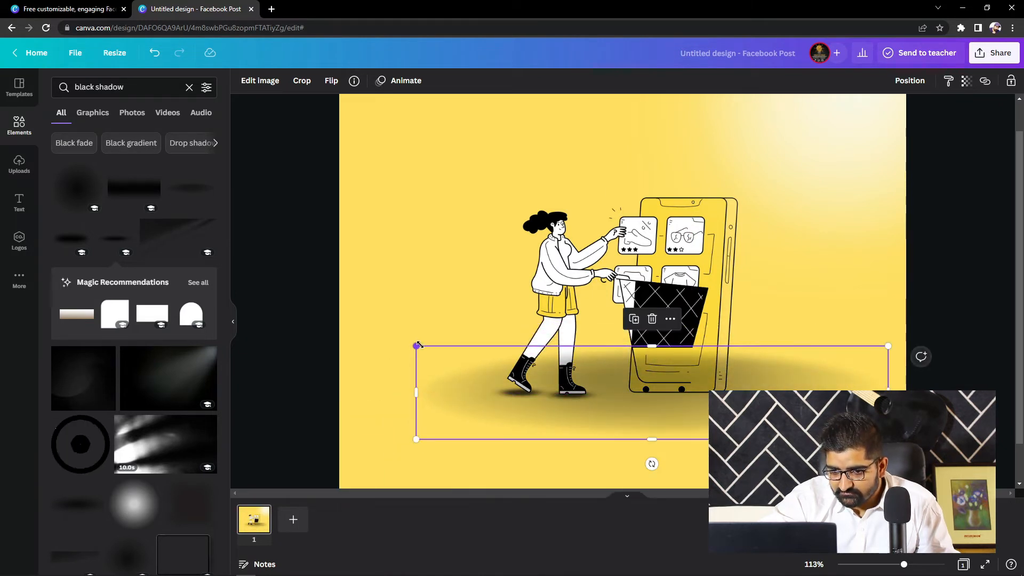
{"action": "left_click_drag", "start_coordinate": [427, 347], "coordinate": [696, 389]}
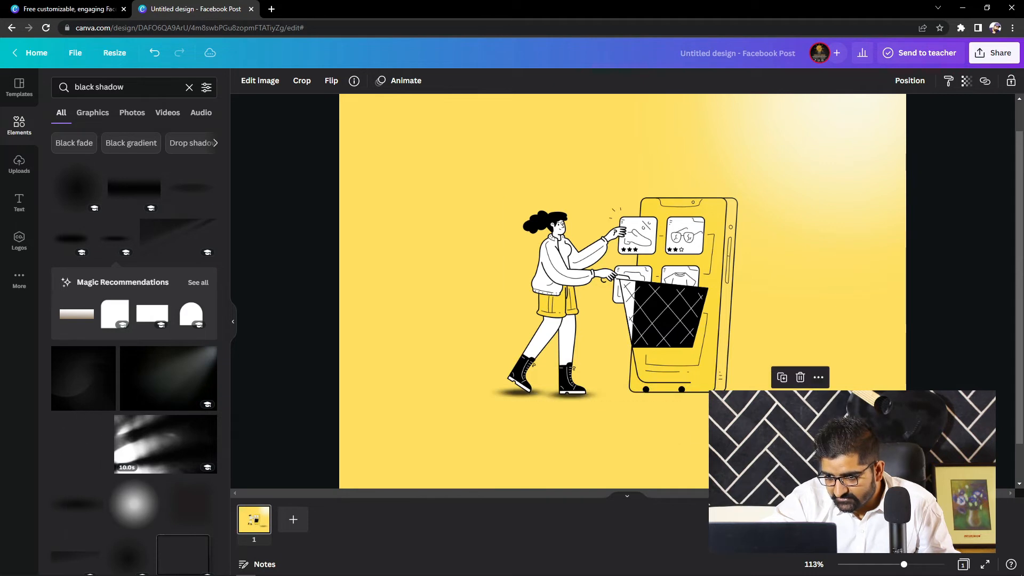
{"action": "left_click_drag", "start_coordinate": [800, 401], "coordinate": [690, 390]}
Send the phone's ground shadow to the back and nudge it slightly up and left along the phone's base.
{"action": "right_click", "coordinate": [691, 392]}
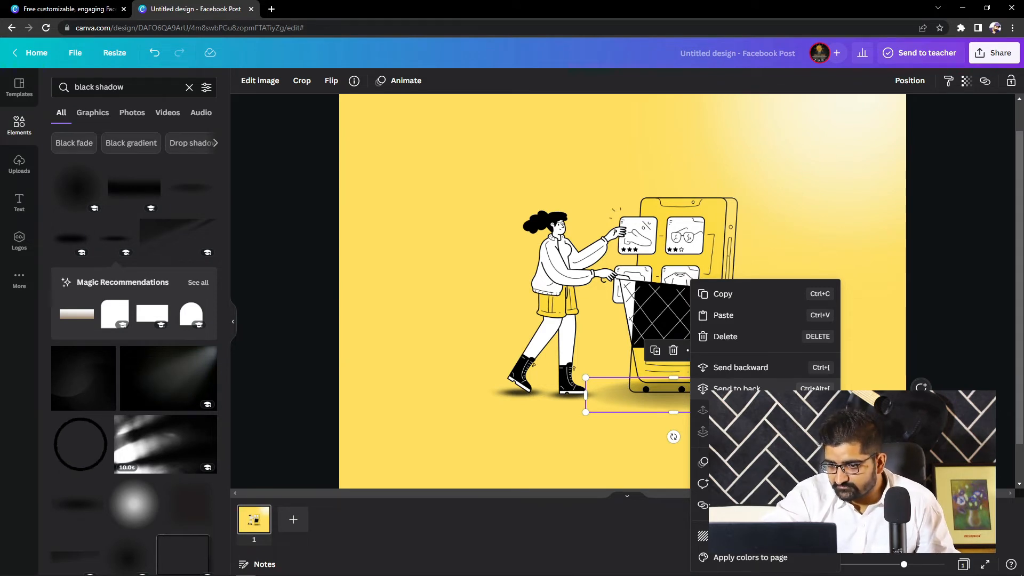
{"action": "left_click", "coordinate": [729, 389]}
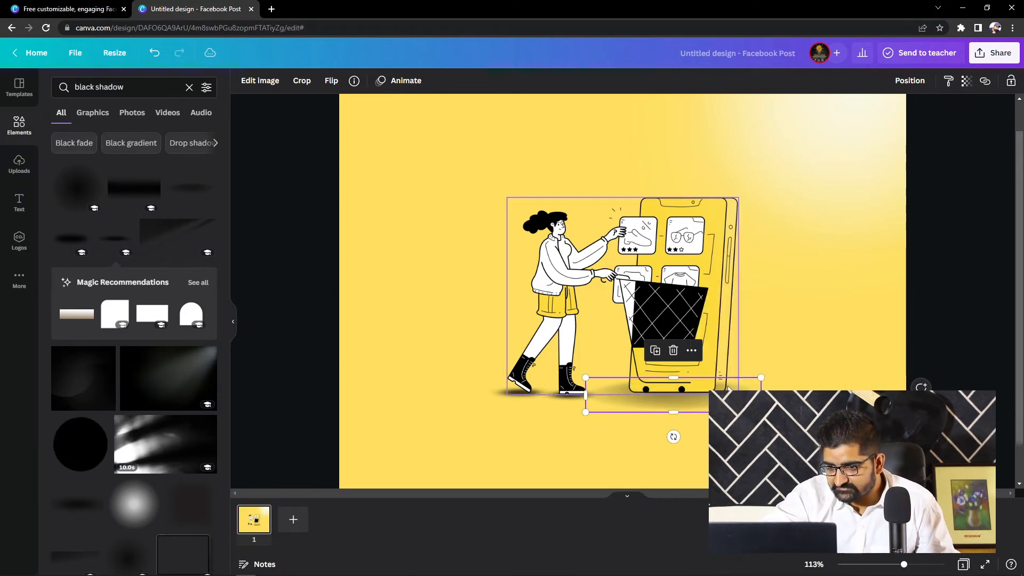
{"action": "left_click", "coordinate": [834, 259]}
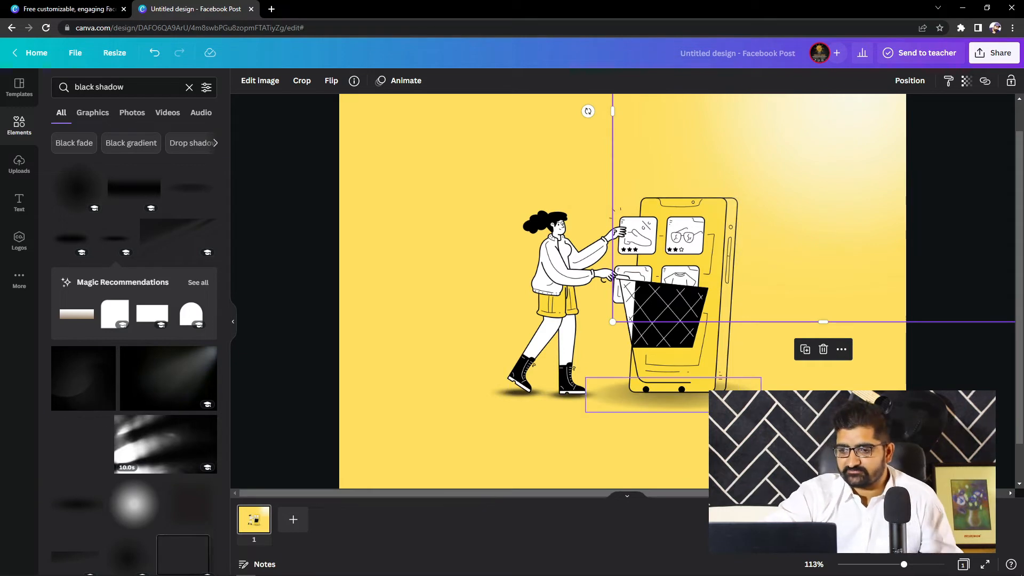
{"action": "left_click_drag", "start_coordinate": [713, 405], "coordinate": [700, 398]}
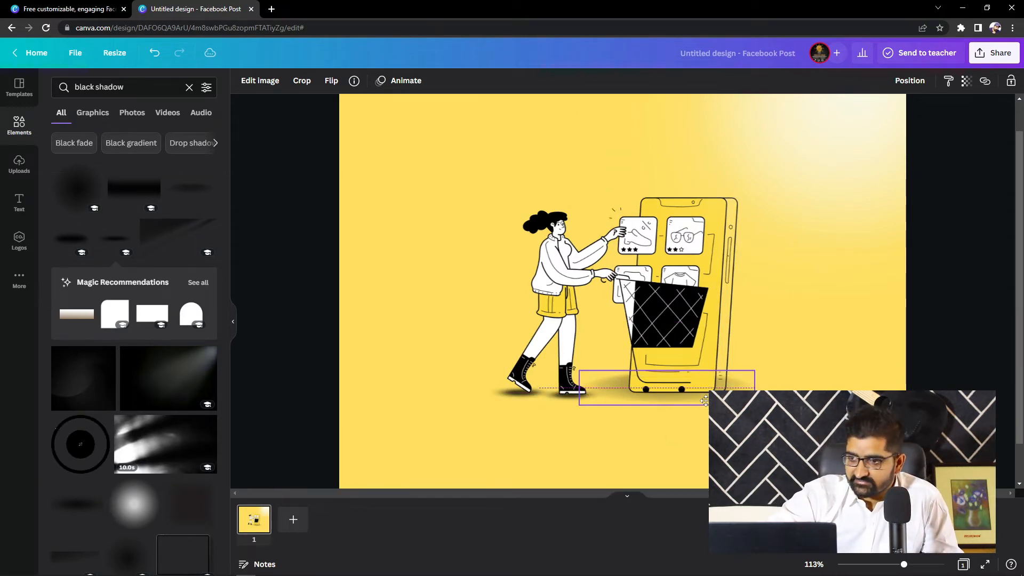
Try adjusting the transparency of the ground shadow beneath the phone.
{"action": "left_click", "coordinate": [968, 82]}
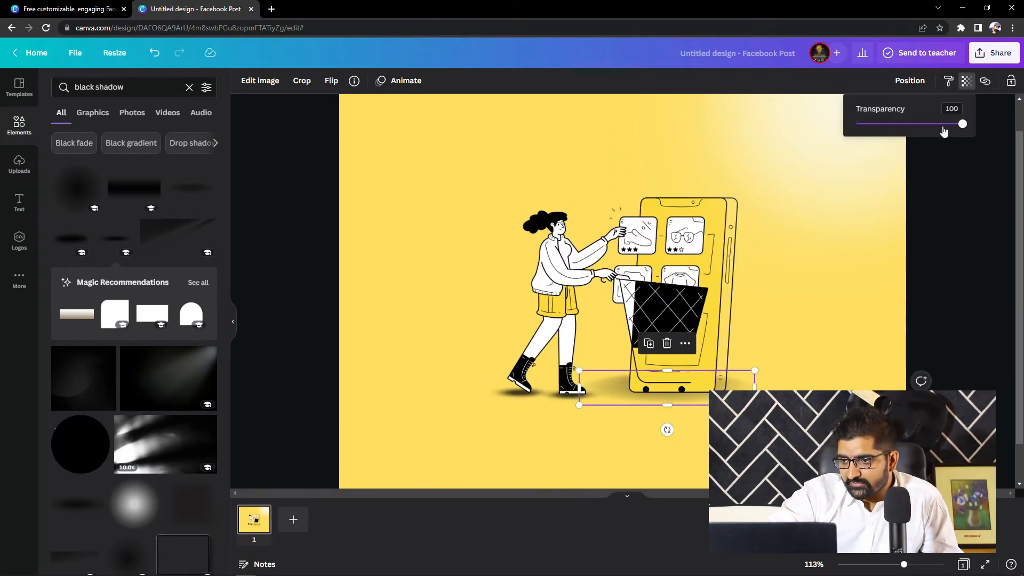
{"action": "mouse_move", "coordinate": [963, 128]}
{"action": "left_mouse_down"}
{"action": "mouse_move", "coordinate": [887, 130]}
{"action": "mouse_move", "coordinate": [940, 125]}
{"action": "mouse_move", "coordinate": [976, 143]}
{"action": "mouse_move", "coordinate": [934, 126]}
{"action": "mouse_move", "coordinate": [962, 126]}
{"action": "mouse_move", "coordinate": [974, 139]}
{"action": "mouse_move", "coordinate": [936, 138]}
{"action": "mouse_move", "coordinate": [953, 139]}
{"action": "mouse_move", "coordinate": [953, 123]}
{"action": "mouse_move", "coordinate": [913, 123]}
{"action": "mouse_move", "coordinate": [975, 123]}
{"action": "left_mouse_up"}
{"action": "right_click", "coordinate": [931, 127]}
{"action": "left_click", "coordinate": [803, 139]}
{"action": "left_click", "coordinate": [945, 304]}
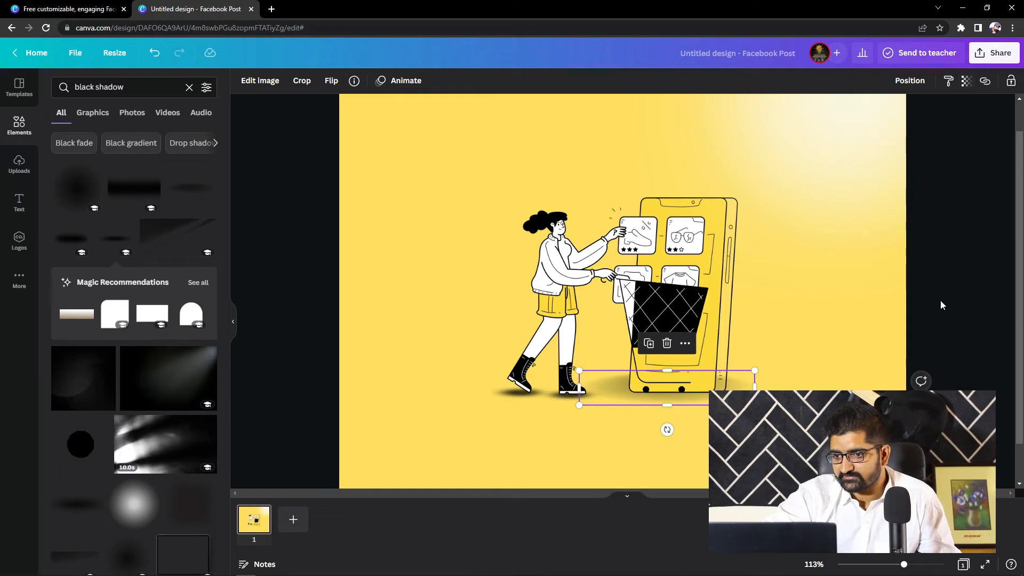
{"action": "left_click", "coordinate": [800, 316]}
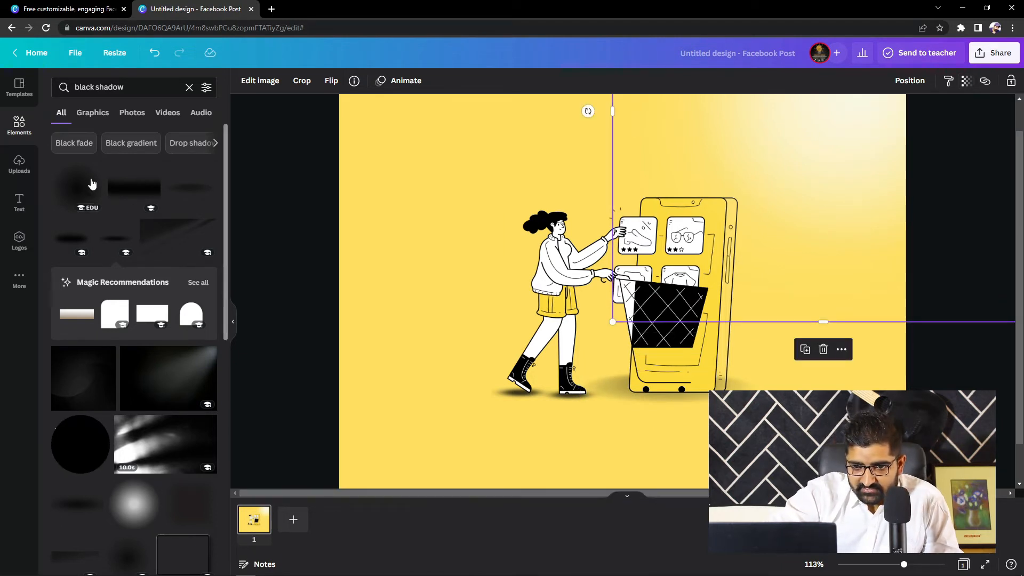
Add the wide rectangular black shadow band and rotate it 90 degrees so it runs vertically.
{"action": "left_click", "coordinate": [120, 184]}
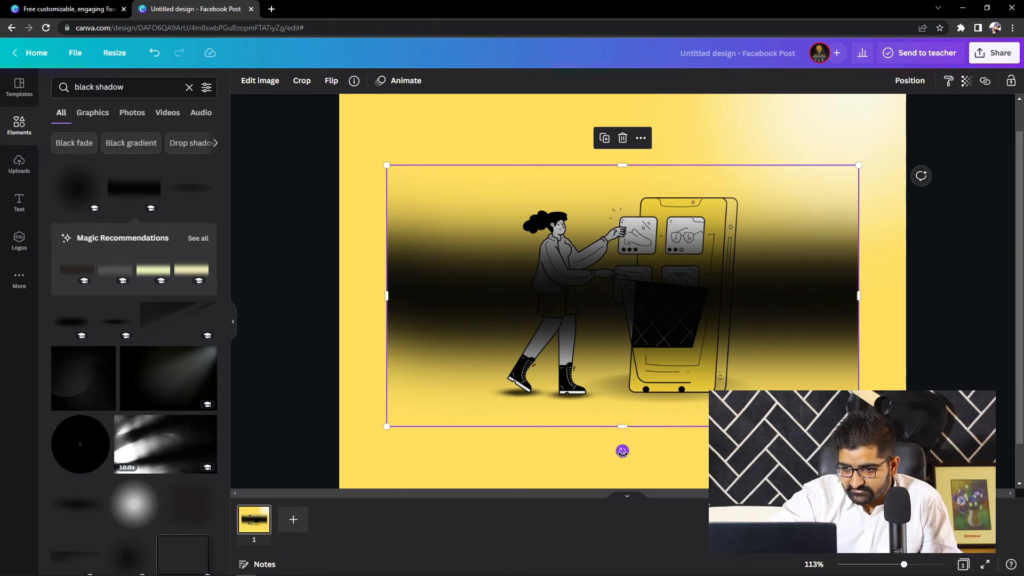
{"action": "left_click_drag", "start_coordinate": [623, 451], "coordinate": [740, 297]}
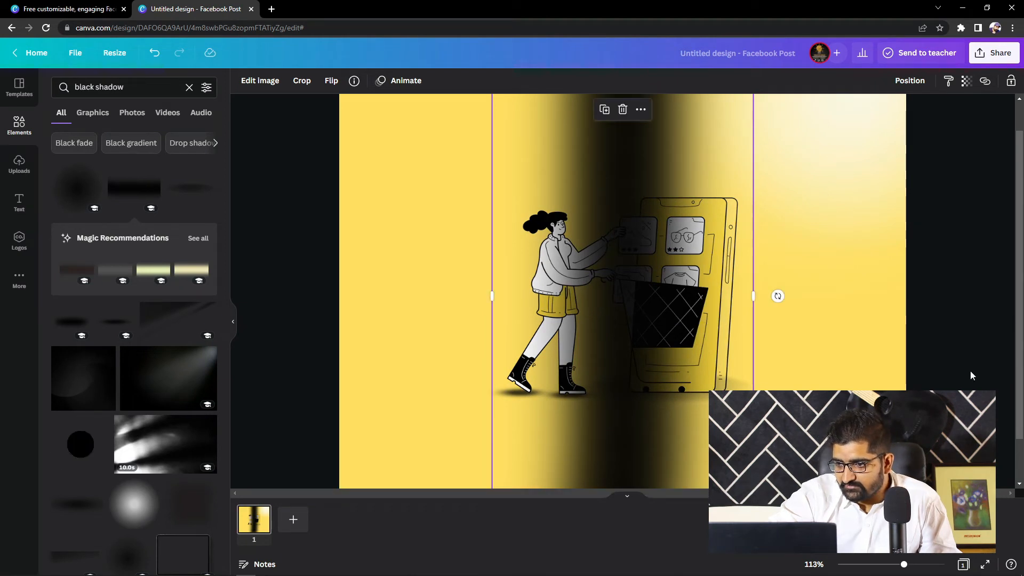
{"action": "left_click", "coordinate": [955, 160]}
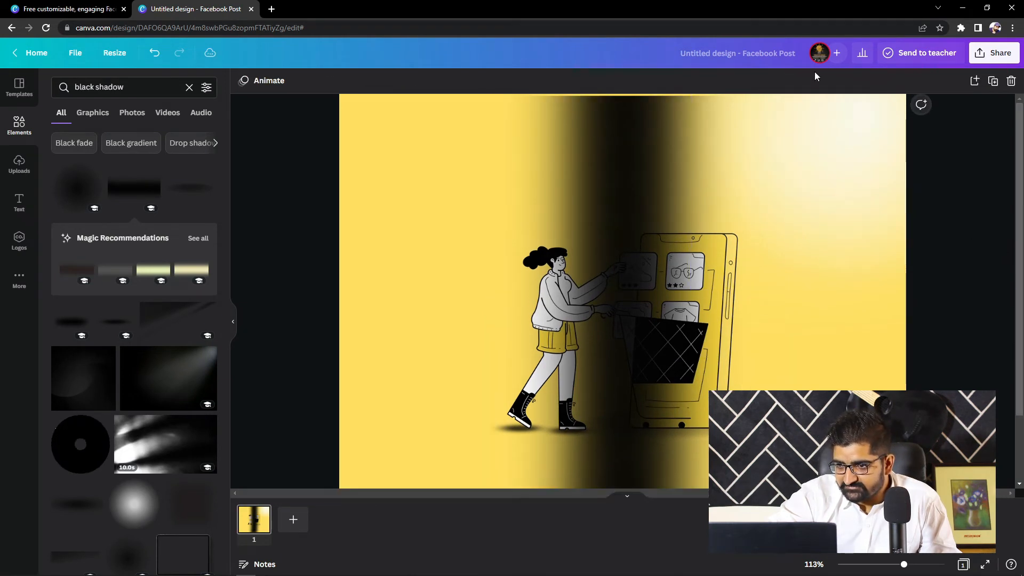
{"action": "left_click", "coordinate": [730, 156]}
Shrink the vertical black shadow band to nearly the phone's height and place it over the phone's right edge.
{"action": "left_click_drag", "start_coordinate": [754, 96], "coordinate": [603, 405]}
{"action": "right_click", "coordinate": [601, 405]}
{"action": "left_click", "coordinate": [519, 464]}
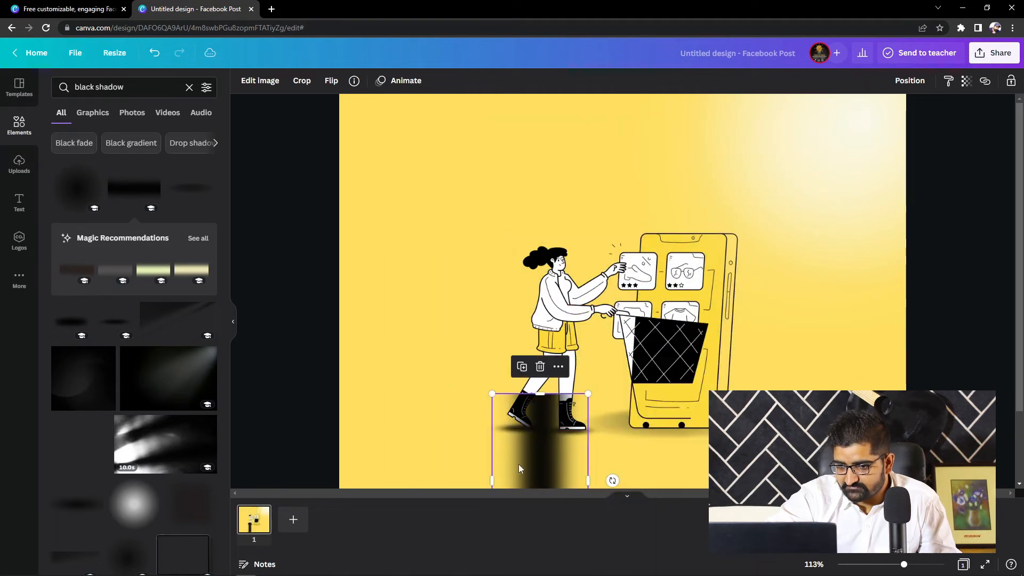
{"action": "left_click_drag", "start_coordinate": [521, 464], "coordinate": [717, 314]}
{"action": "right_click", "coordinate": [715, 317]}
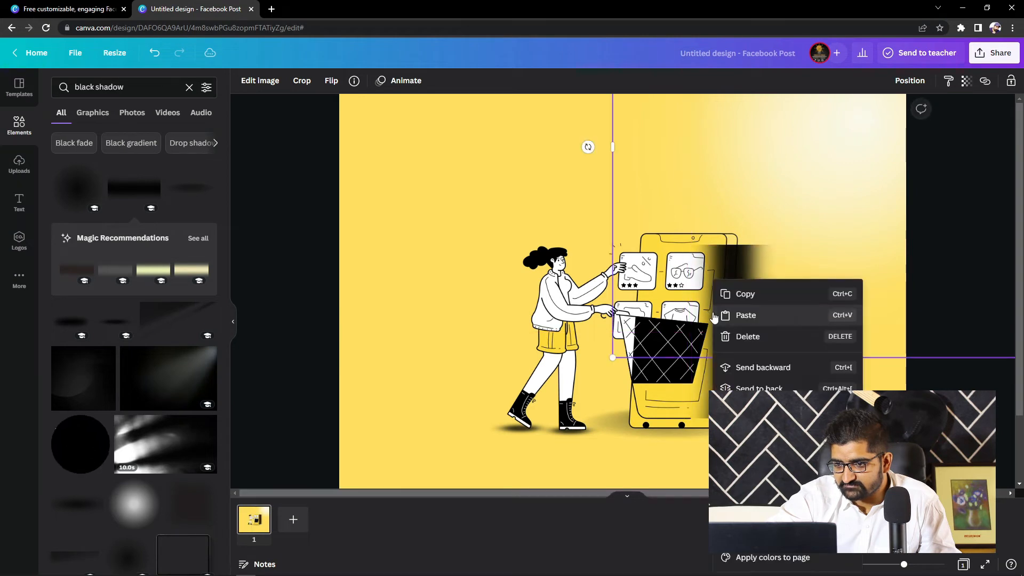
{"action": "left_click", "coordinate": [491, 206]}
{"action": "left_click", "coordinate": [733, 321]}
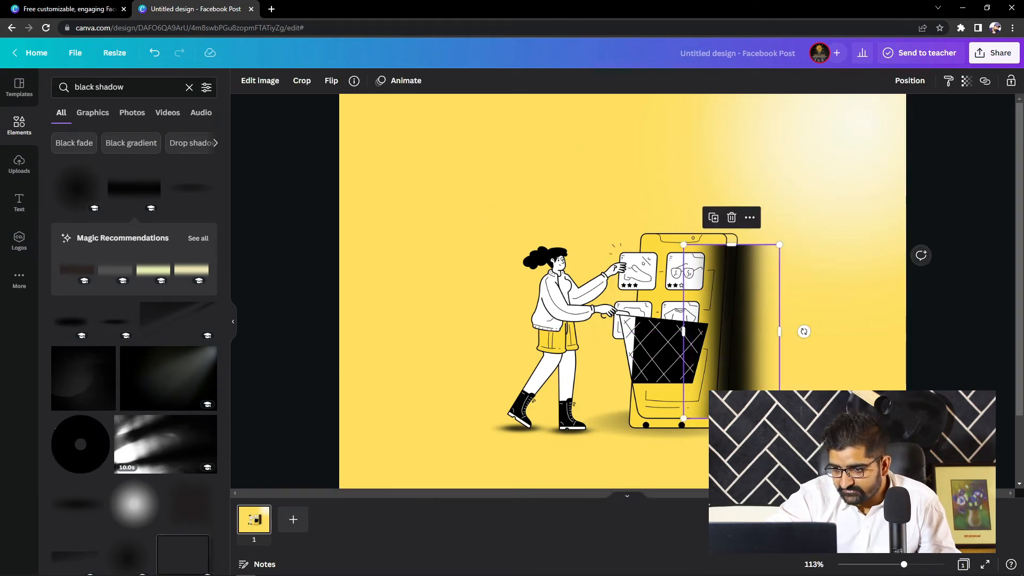
Enlarge the shadow band until it matches the phone's full height along its right edge.
{"action": "mouse_move", "coordinate": [779, 244]}
{"action": "left_mouse_down"}
{"action": "mouse_move", "coordinate": [795, 252]}
{"action": "mouse_move", "coordinate": [786, 226]}
{"action": "left_mouse_up"}
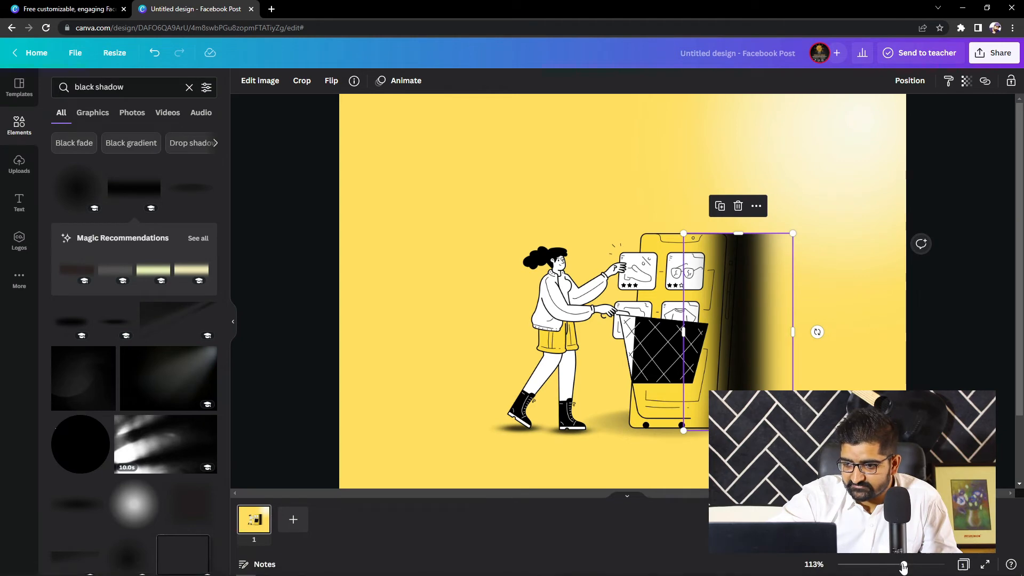
{"action": "left_click_drag", "start_coordinate": [904, 567], "coordinate": [926, 568]}
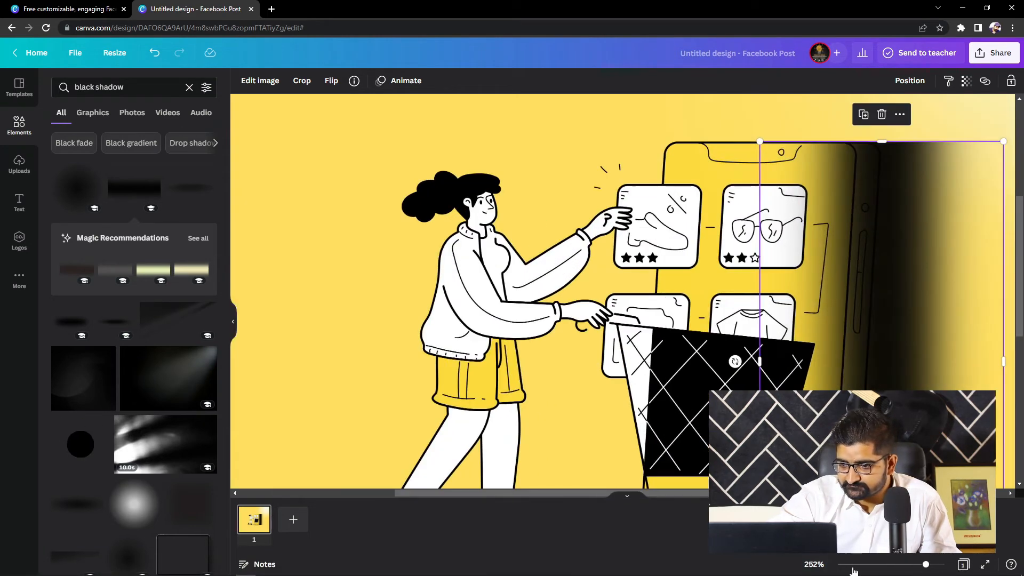
{"action": "mouse_move", "coordinate": [735, 362]}
{"action": "left_mouse_down"}
{"action": "mouse_move", "coordinate": [631, 362]}
{"action": "mouse_move", "coordinate": [724, 362]}
{"action": "left_mouse_up"}
{"action": "key", "text": "Left"}
{"action": "key", "text": "Left"}
{"action": "key", "text": "Left"}
{"action": "left_click", "coordinate": [925, 571]}
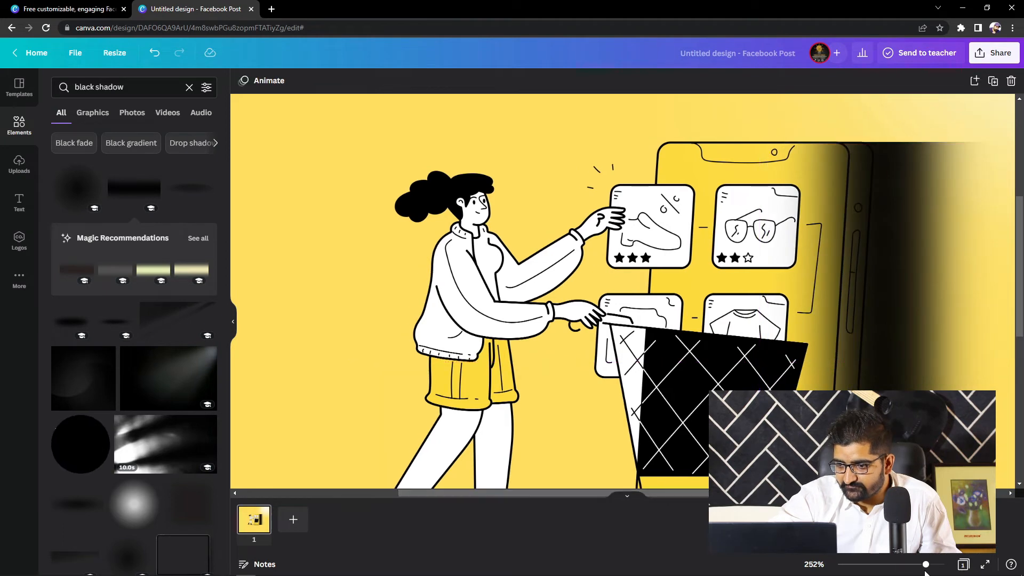
{"action": "left_click_drag", "start_coordinate": [925, 568], "coordinate": [878, 566]}
{"action": "left_click_drag", "start_coordinate": [887, 567], "coordinate": [907, 564]}
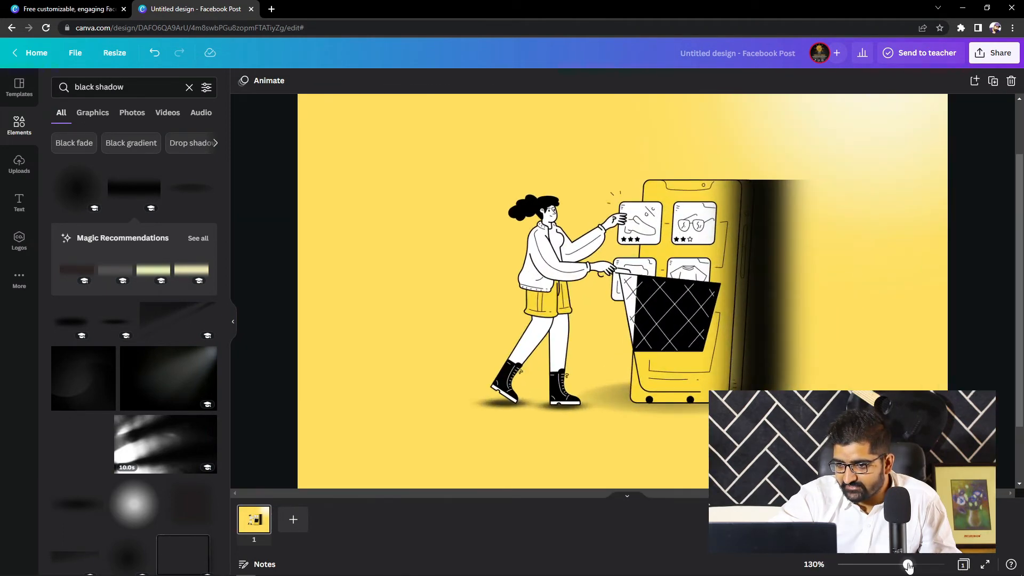
Send the shadow band behind the shopping graphic, close against the phone's right edge, and set its transparency to 42.
{"action": "left_click_drag", "start_coordinate": [779, 299], "coordinate": [764, 299]}
{"action": "right_click", "coordinate": [764, 299]}
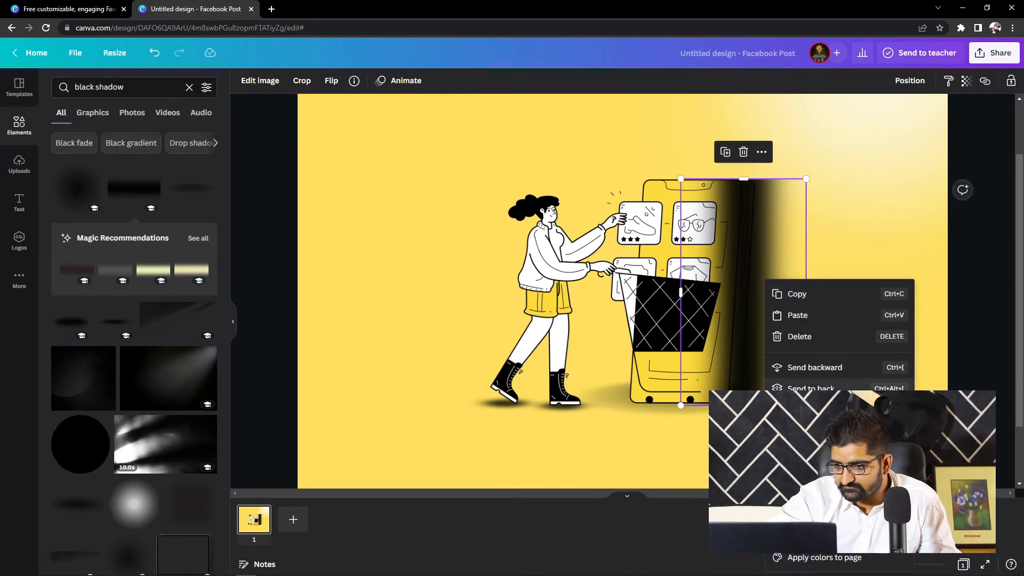
{"action": "left_click", "coordinate": [830, 373]}
{"action": "mouse_move", "coordinate": [768, 360]}
{"action": "left_mouse_down"}
{"action": "mouse_move", "coordinate": [746, 354]}
{"action": "mouse_move", "coordinate": [755, 357]}
{"action": "left_mouse_up"}
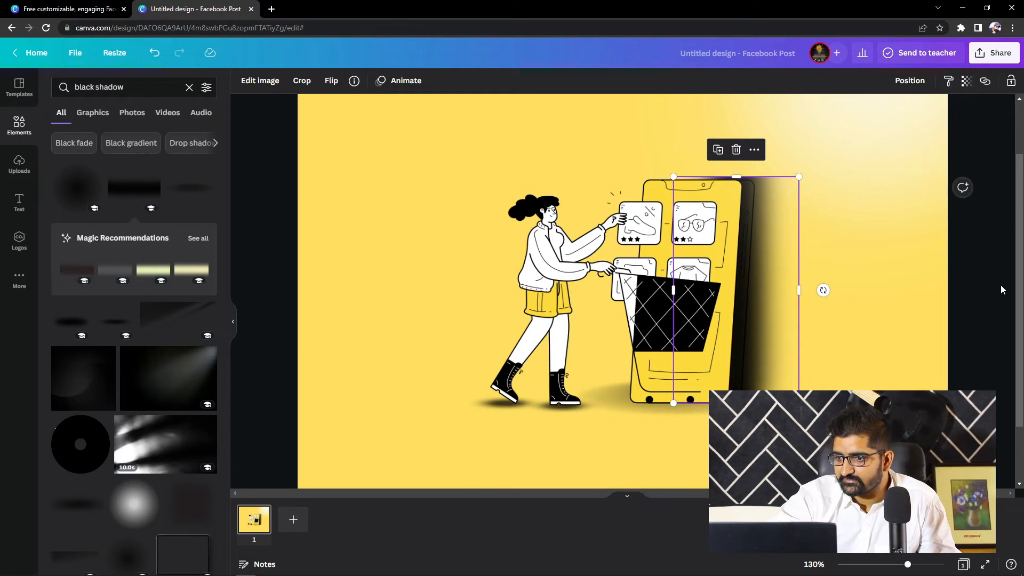
{"action": "left_click", "coordinate": [967, 80]}
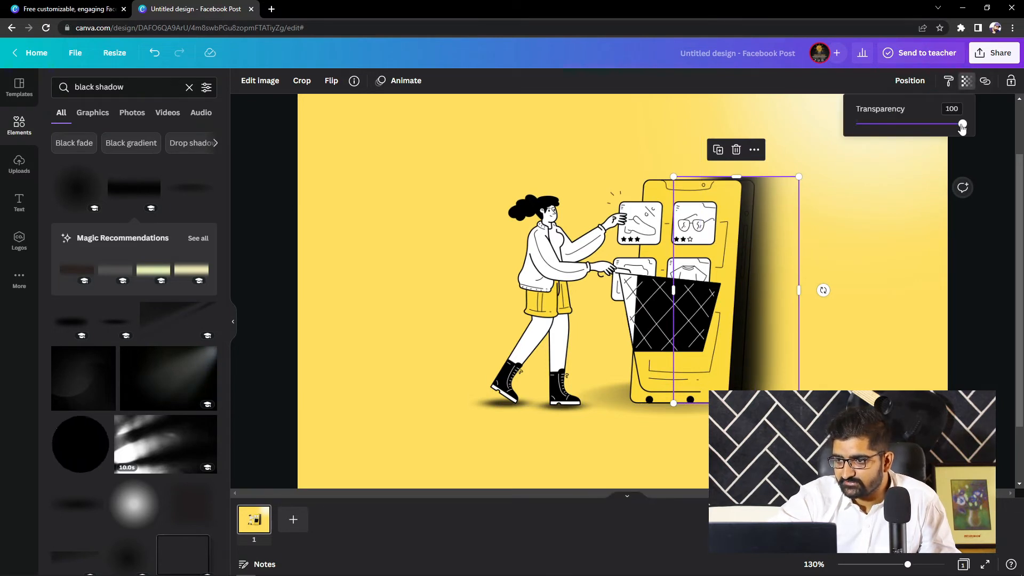
{"action": "left_click_drag", "start_coordinate": [960, 128], "coordinate": [902, 135]}
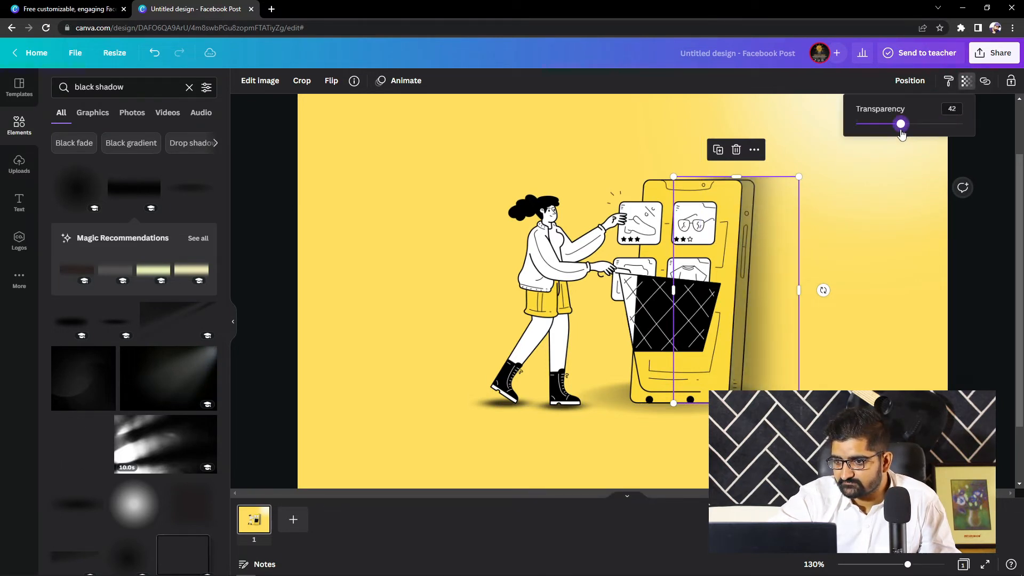
Try to send the phone's side shadow further backward in the layer order.
{"action": "right_click", "coordinate": [751, 355]}
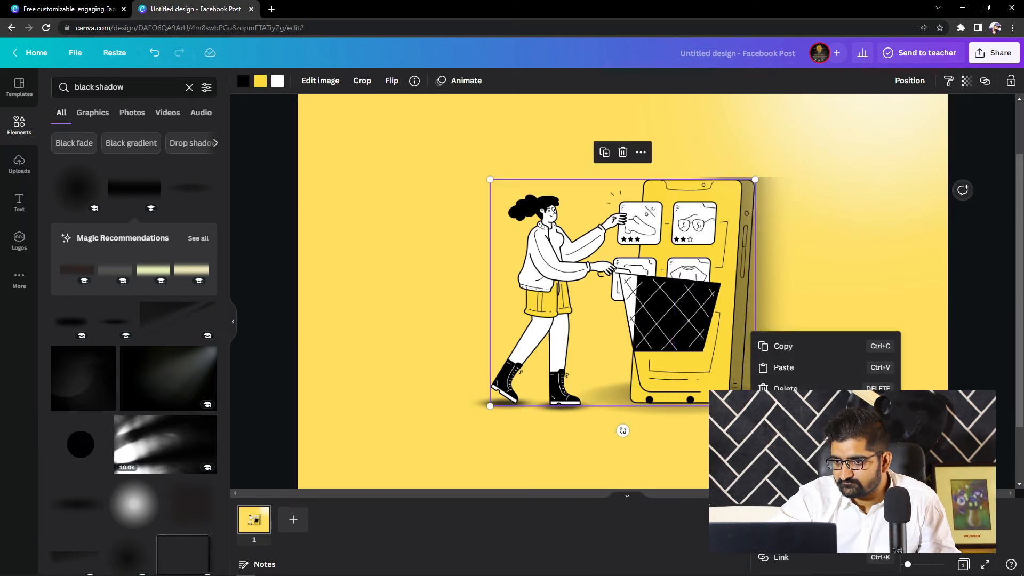
{"action": "left_click", "coordinate": [812, 363]}
{"action": "left_click", "coordinate": [765, 345]}
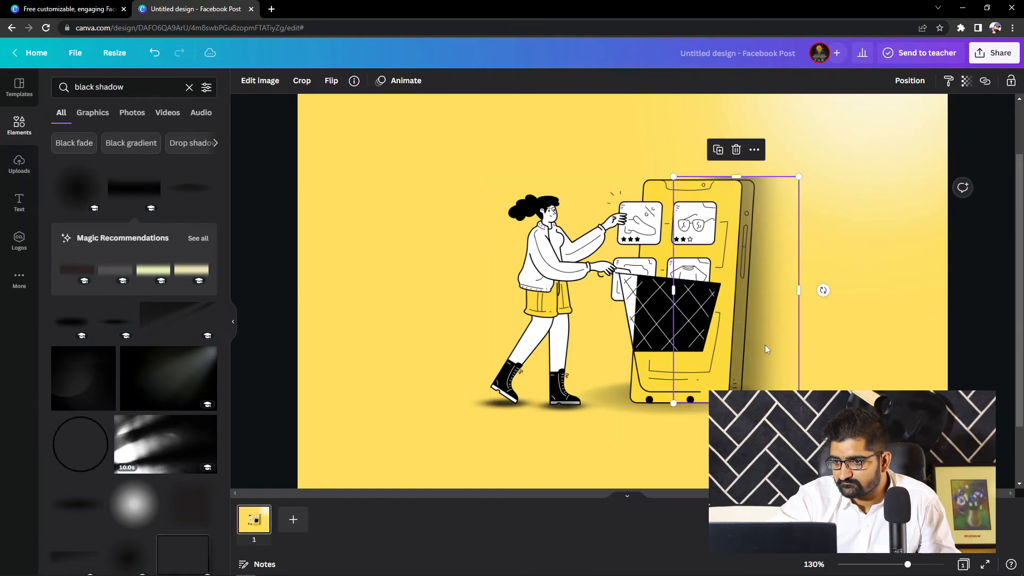
{"action": "right_click", "coordinate": [765, 345]}
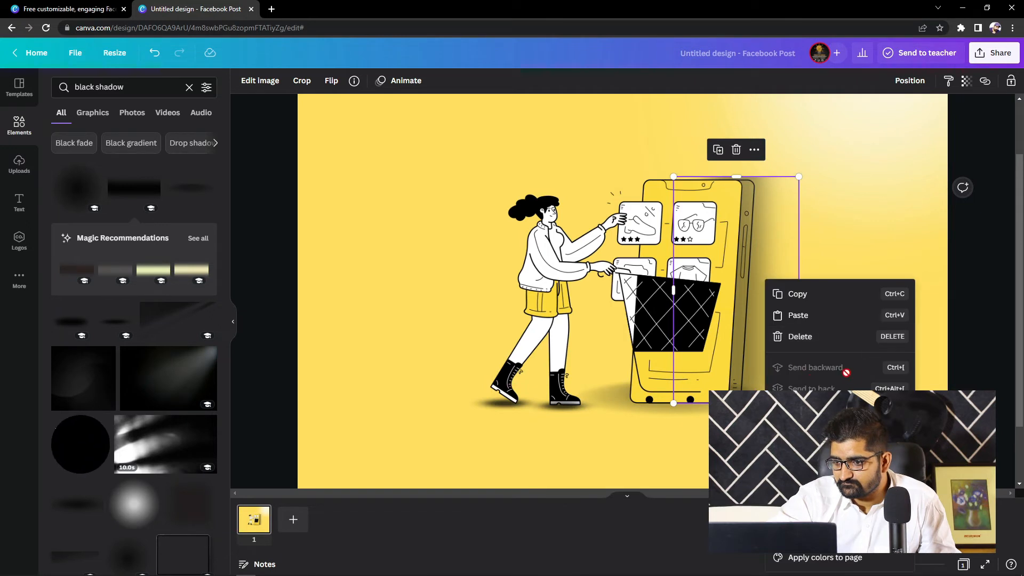
{"action": "left_click", "coordinate": [904, 182]}
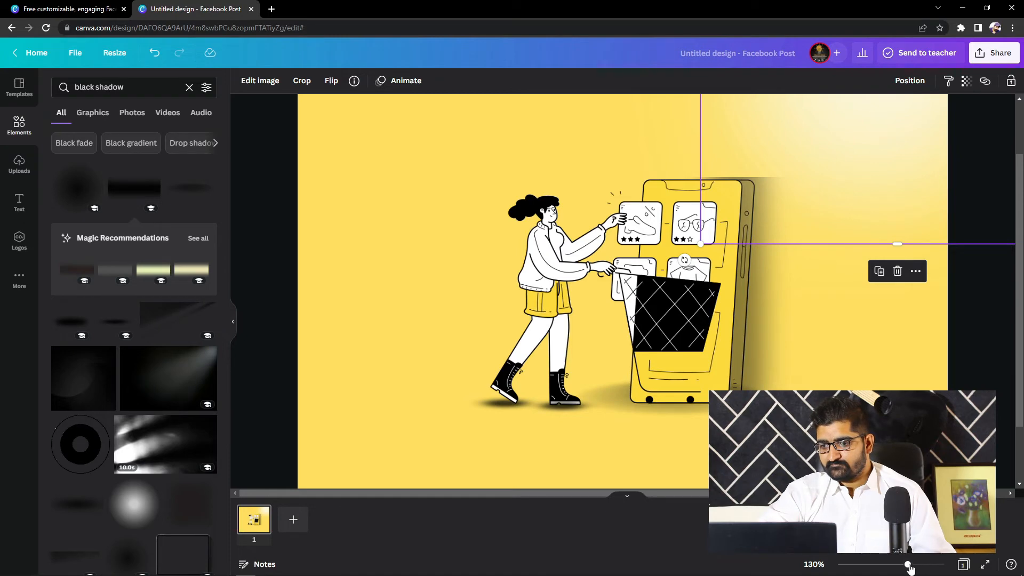
{"action": "left_click_drag", "start_coordinate": [907, 568], "coordinate": [897, 566]}
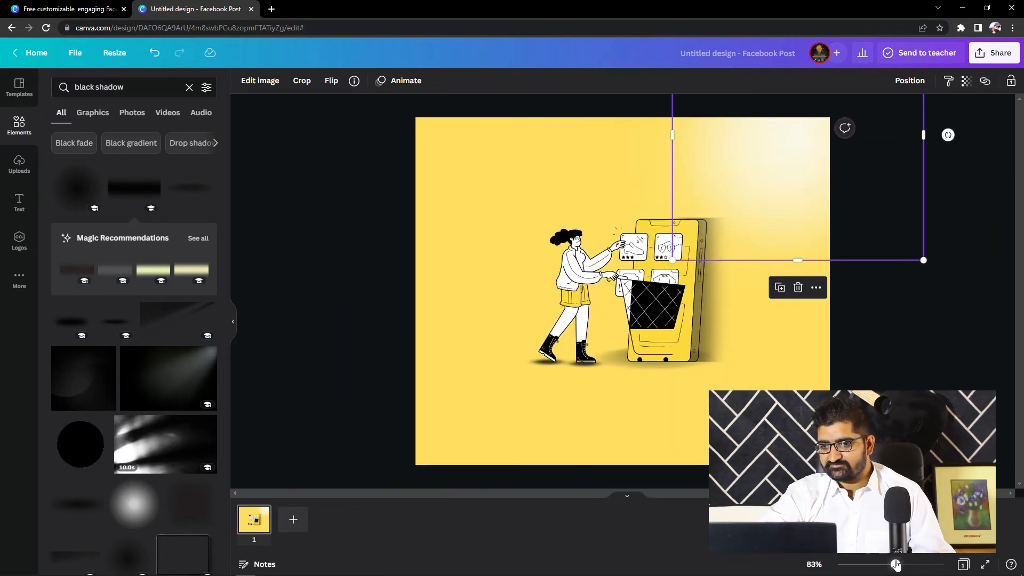
{"action": "left_click", "coordinate": [920, 388]}
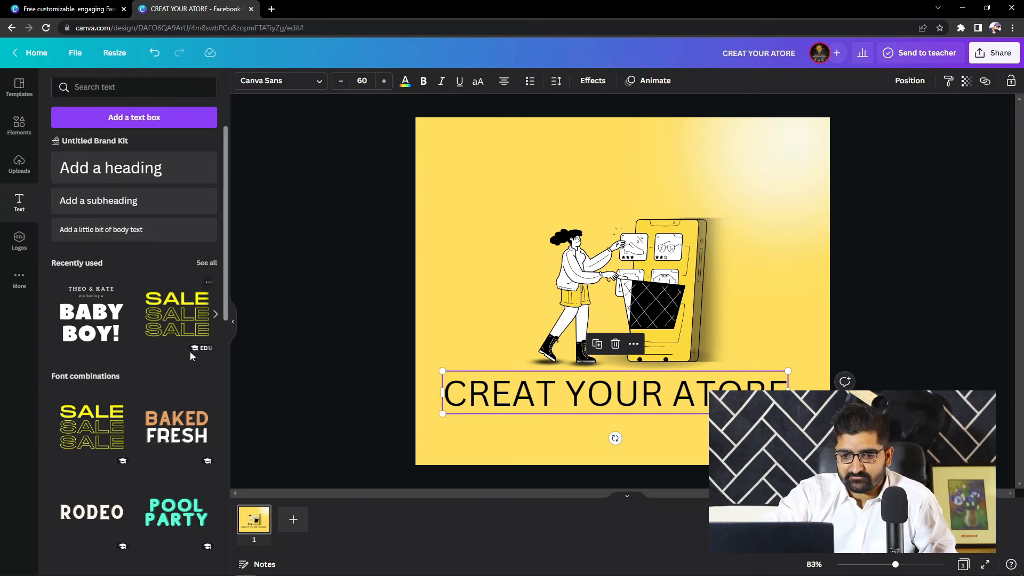
Change the font of the headline beneath the graphic to Montserrat Extra-Bold.
{"action": "scroll", "coordinate": [190, 351], "scroll_direction": "down", "scroll_amount": 7}
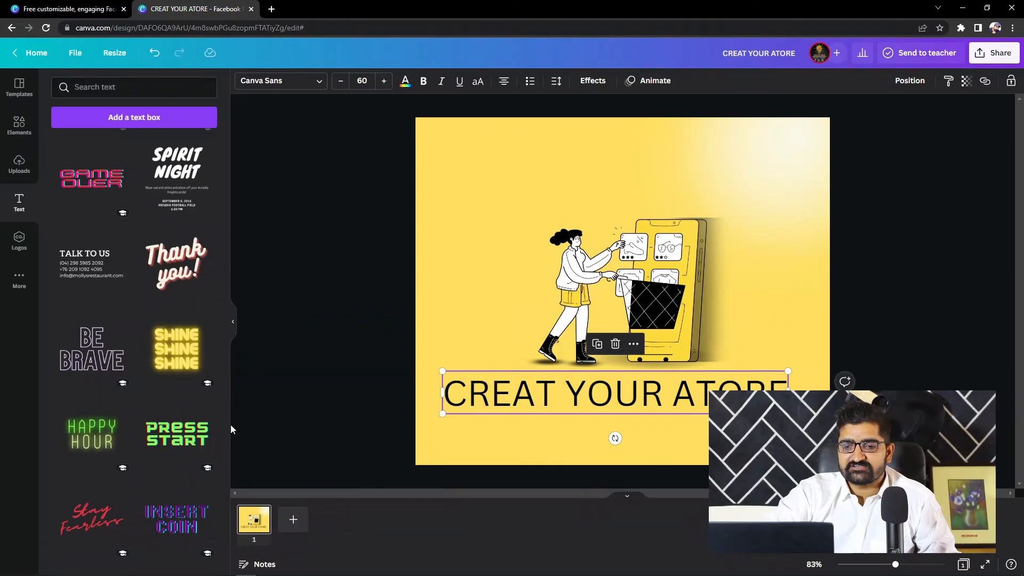
{"action": "left_click", "coordinate": [300, 81]}
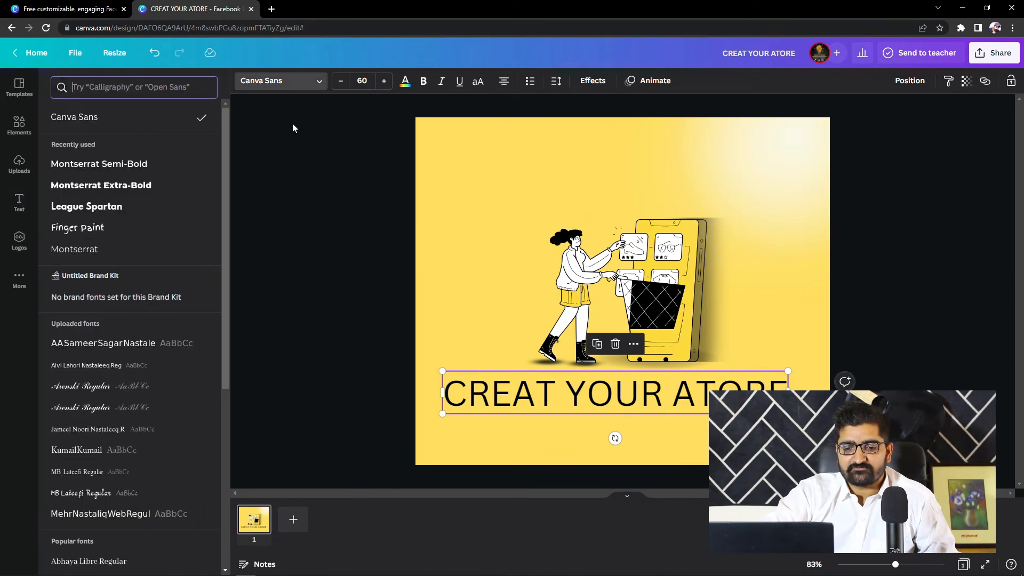
{"action": "mouse_move", "coordinate": [225, 182]}
{"action": "left_mouse_down"}
{"action": "mouse_move", "coordinate": [237, 299]}
{"action": "mouse_move", "coordinate": [222, 165]}
{"action": "mouse_move", "coordinate": [235, 389]}
{"action": "mouse_move", "coordinate": [210, 176]}
{"action": "left_mouse_up"}
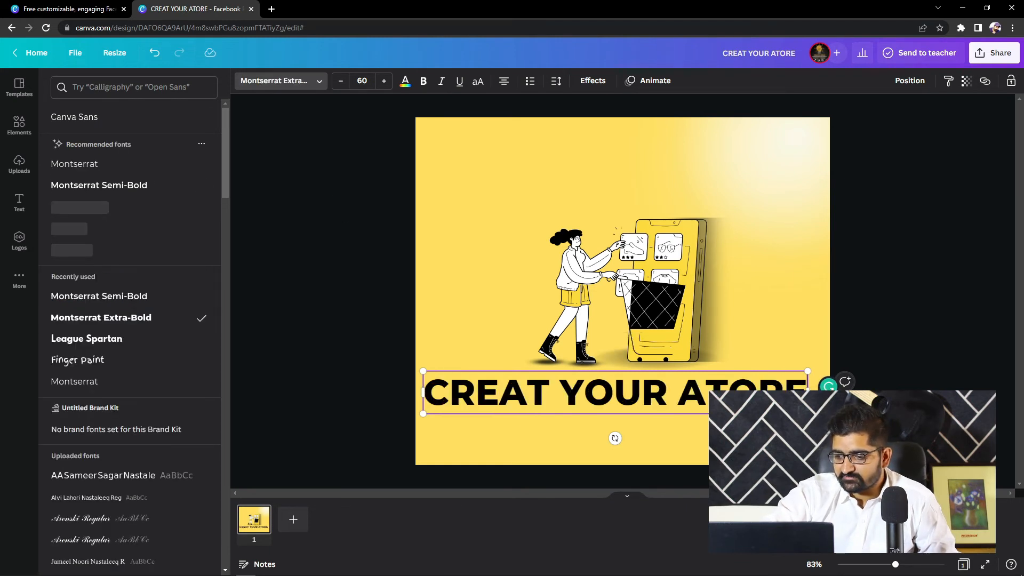
Correct the last word of the headline so that it reads CREAT YOUR STORE.
{"action": "key", "text": "BackSpace"}
{"action": "key", "text": "BackSpace"}
{"action": "key", "text": "BackSpace"}
{"action": "key", "text": "BackSpace"}
{"action": "key", "text": "BackSpace"}
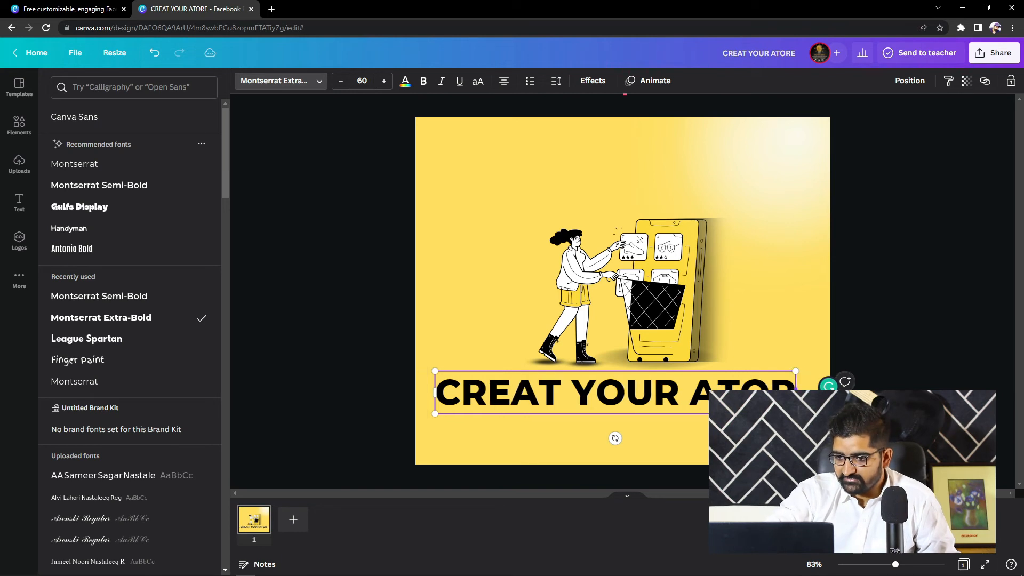
{"action": "type", "text": "stor"}
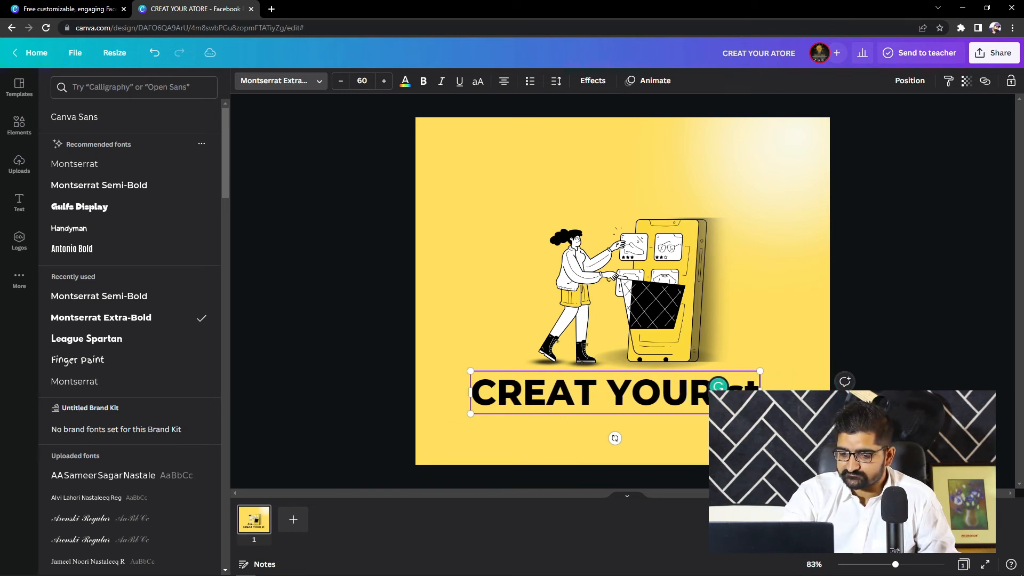
{"action": "key", "text": "BackSpace"}
{"action": "key", "text": "BackSpace"}
{"action": "key", "text": "BackSpace"}
{"action": "key", "text": "BackSpace"}
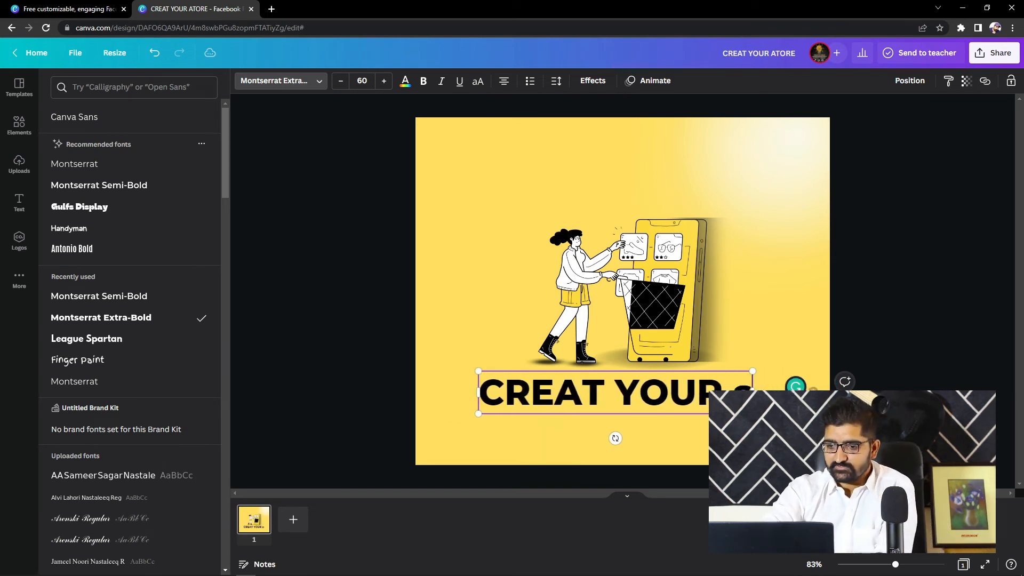
{"action": "type", "text": "s"}
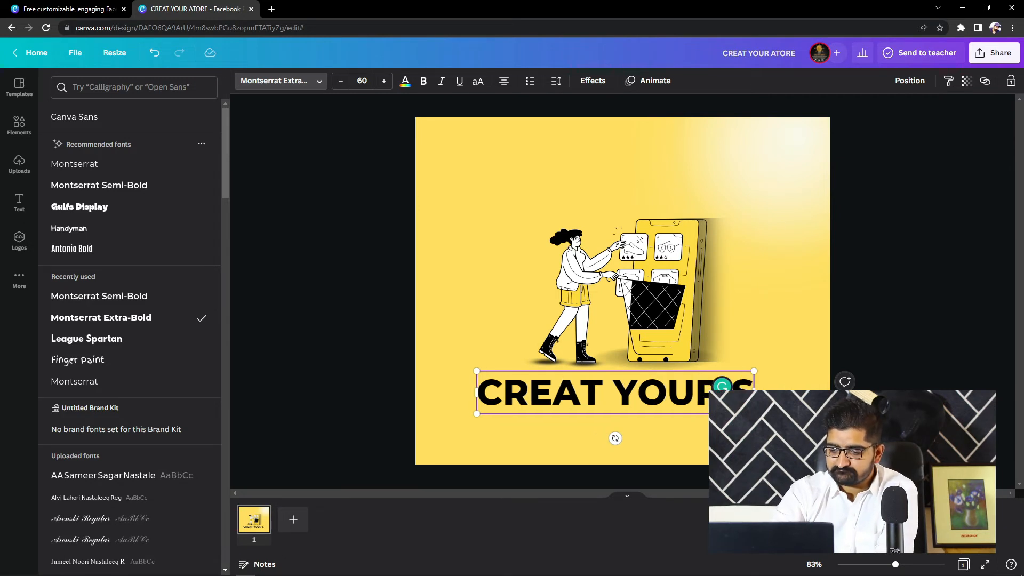
{"action": "type", "text": "tore"}
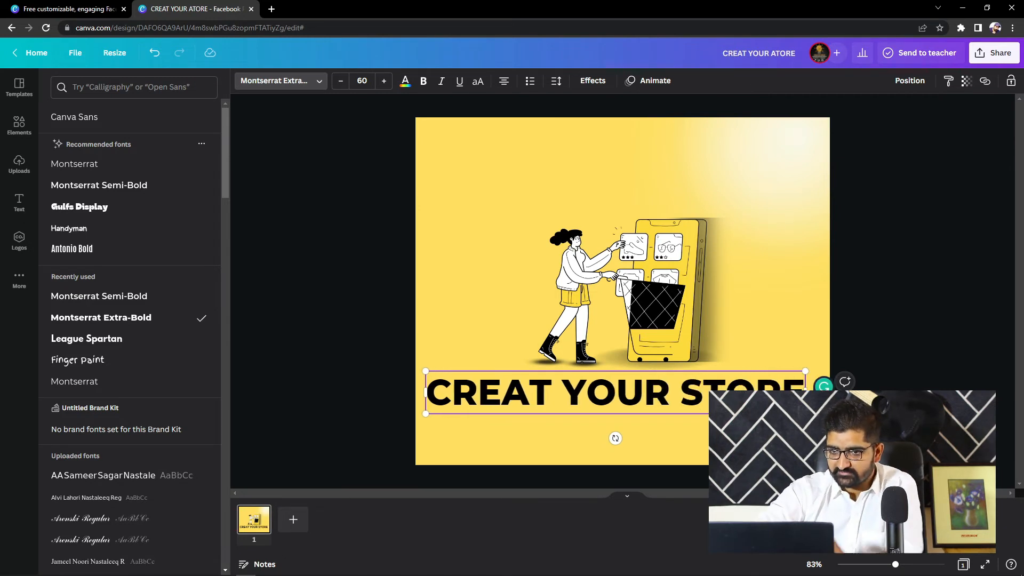
Scale the headline down to font size 42.2 and position it beneath the shopping graphic.
{"action": "left_click", "coordinate": [425, 81]}
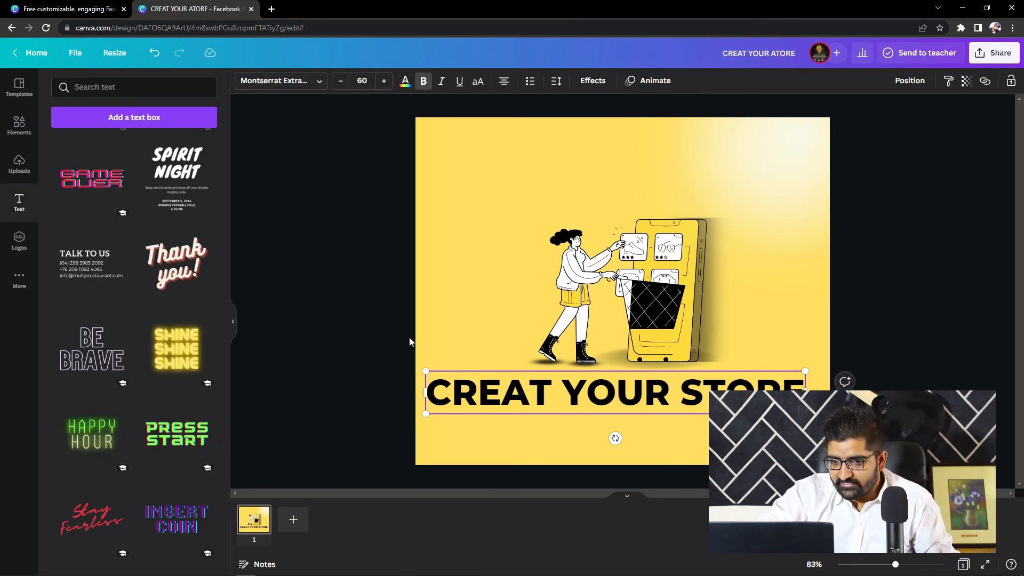
{"action": "left_click", "coordinate": [385, 379]}
{"action": "left_click", "coordinate": [433, 385]}
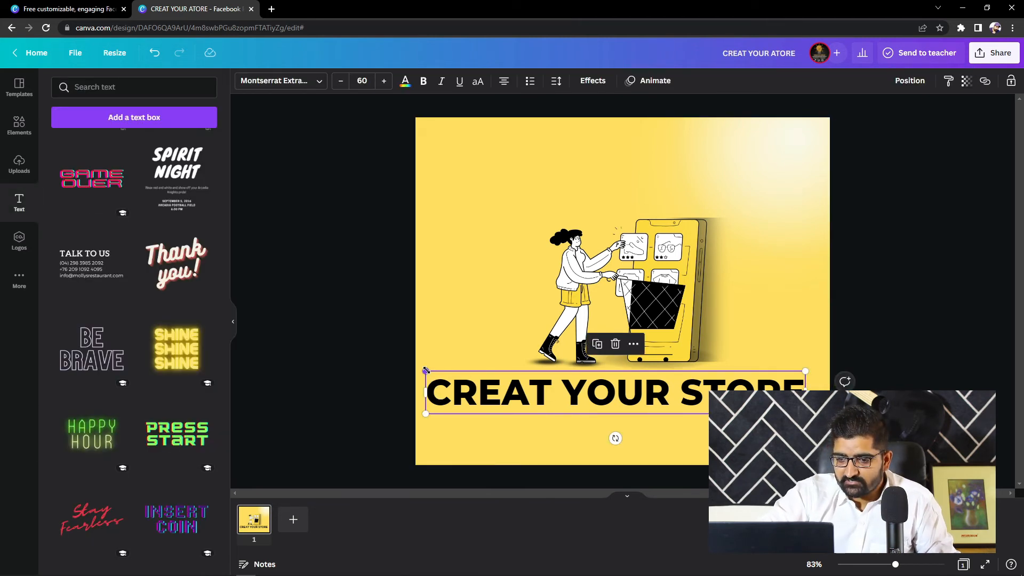
{"action": "left_click_drag", "start_coordinate": [426, 370], "coordinate": [538, 392]}
{"action": "left_click_drag", "start_coordinate": [682, 438], "coordinate": [652, 432]}
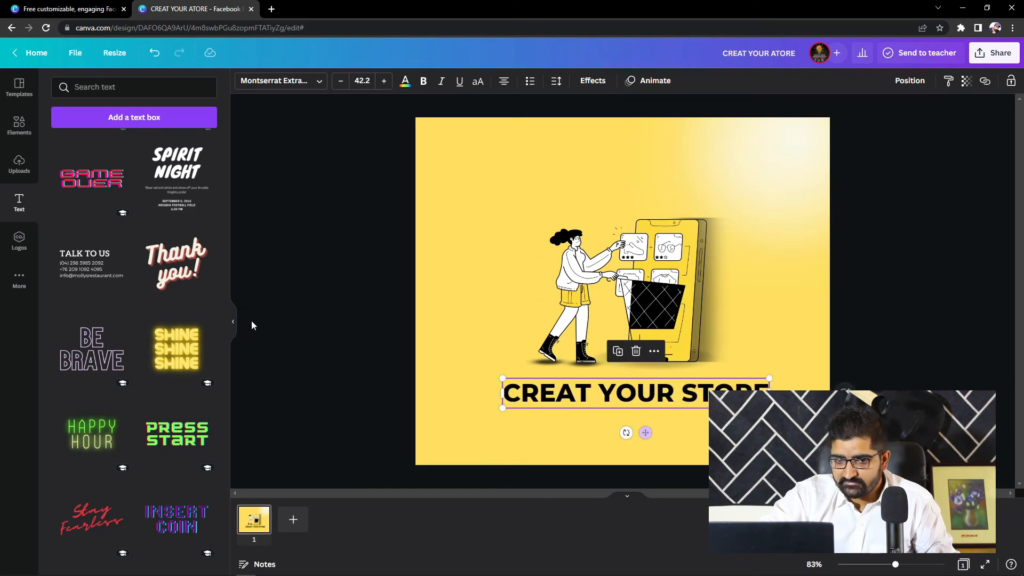
Add a rectangle shape over the headline and resize it to about 626 by 68 so it closely frames the text.
{"action": "left_click", "coordinate": [15, 130]}
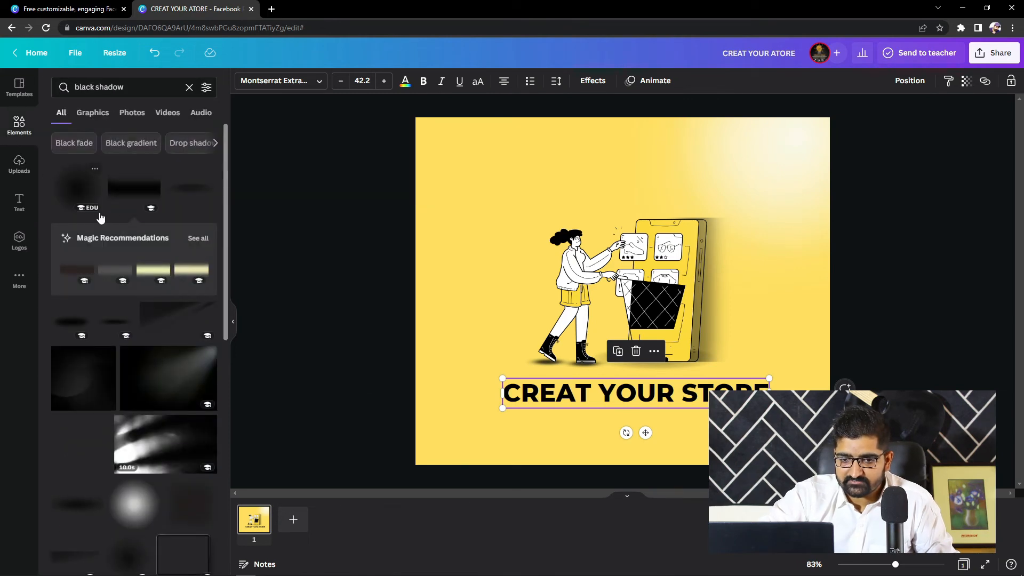
{"action": "left_click", "coordinate": [16, 133]}
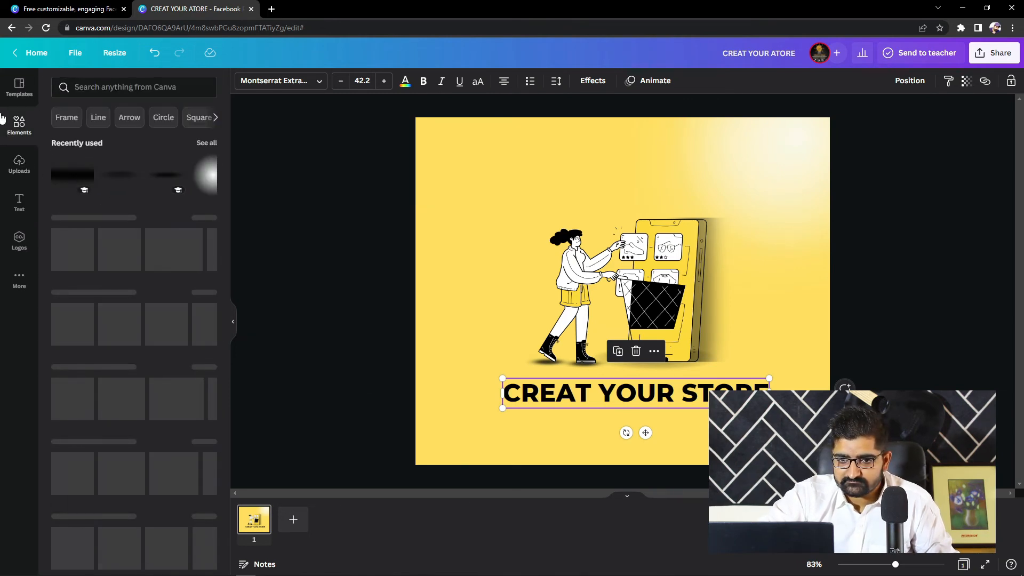
{"action": "left_click", "coordinate": [118, 90]}
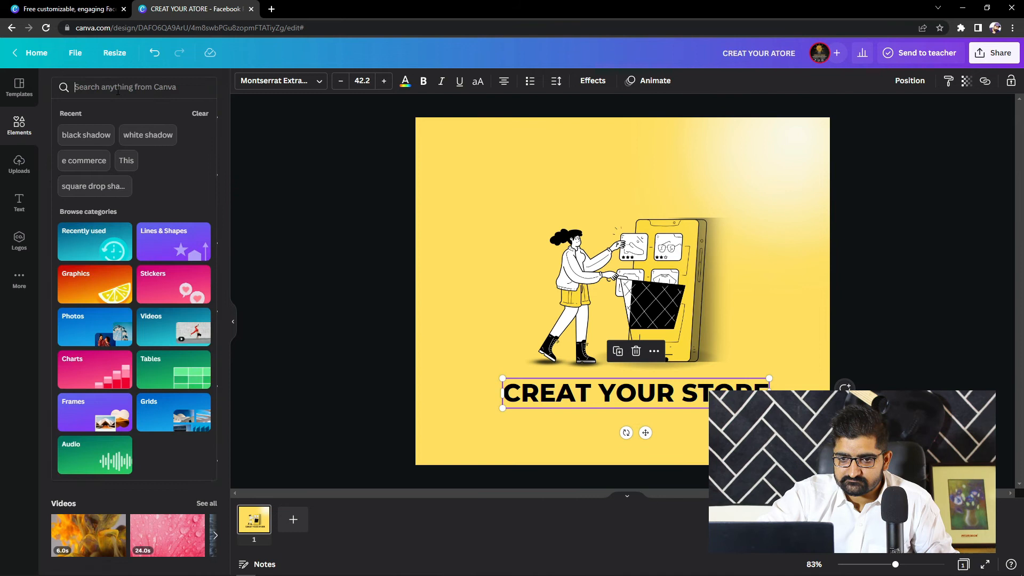
{"action": "left_click", "coordinate": [19, 123]}
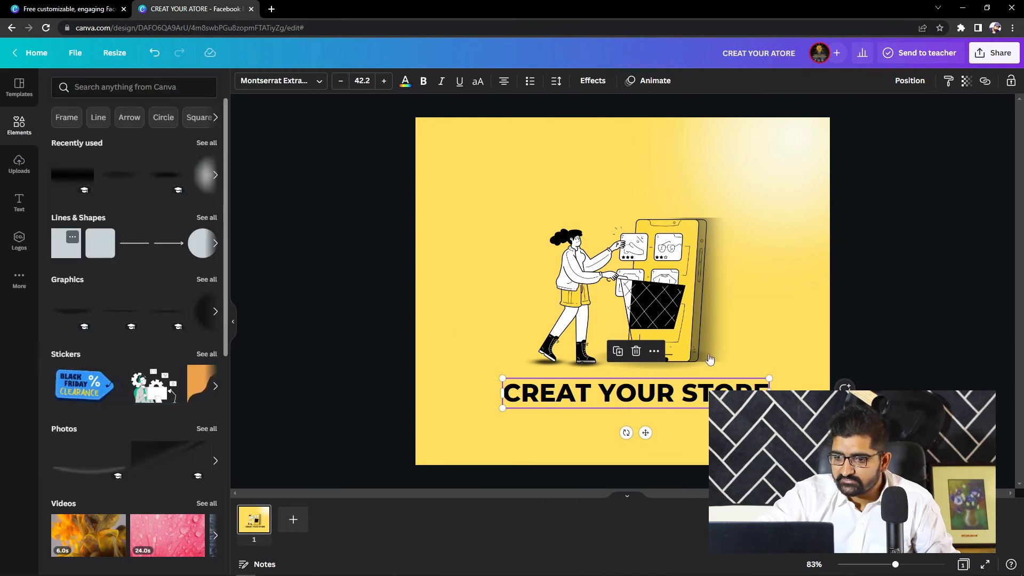
{"action": "key", "text": "r"}
{"action": "left_click_drag", "start_coordinate": [624, 283], "coordinate": [534, 421]}
{"action": "left_click_drag", "start_coordinate": [535, 483], "coordinate": [748, 388]}
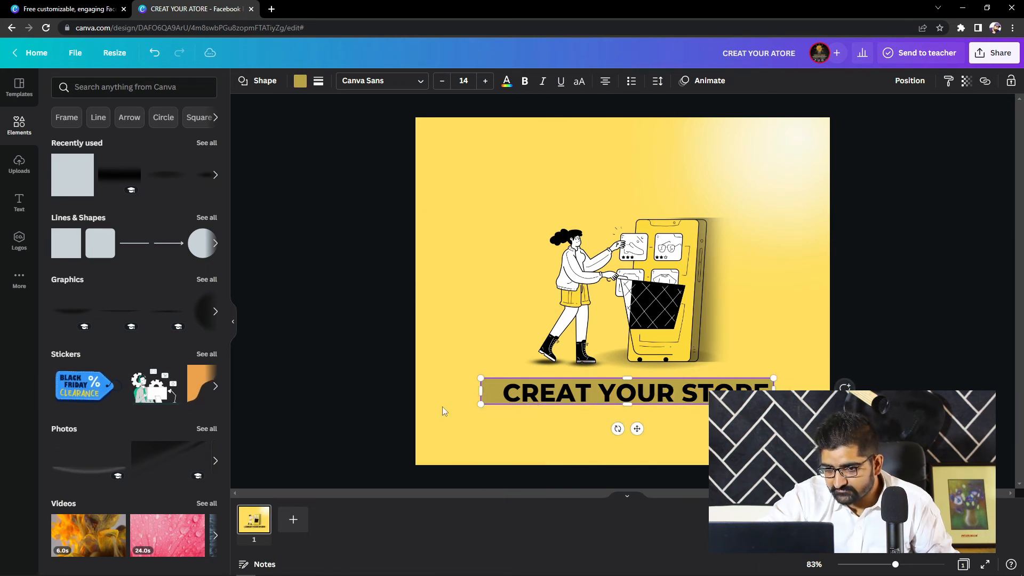
{"action": "left_click_drag", "start_coordinate": [486, 394], "coordinate": [495, 394]}
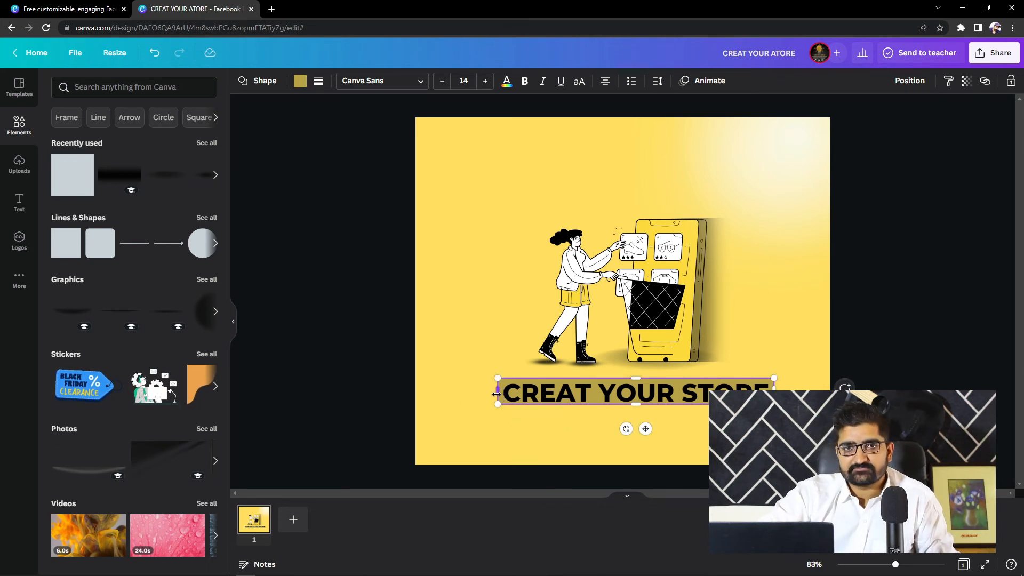
{"action": "left_click_drag", "start_coordinate": [632, 404], "coordinate": [638, 410]}
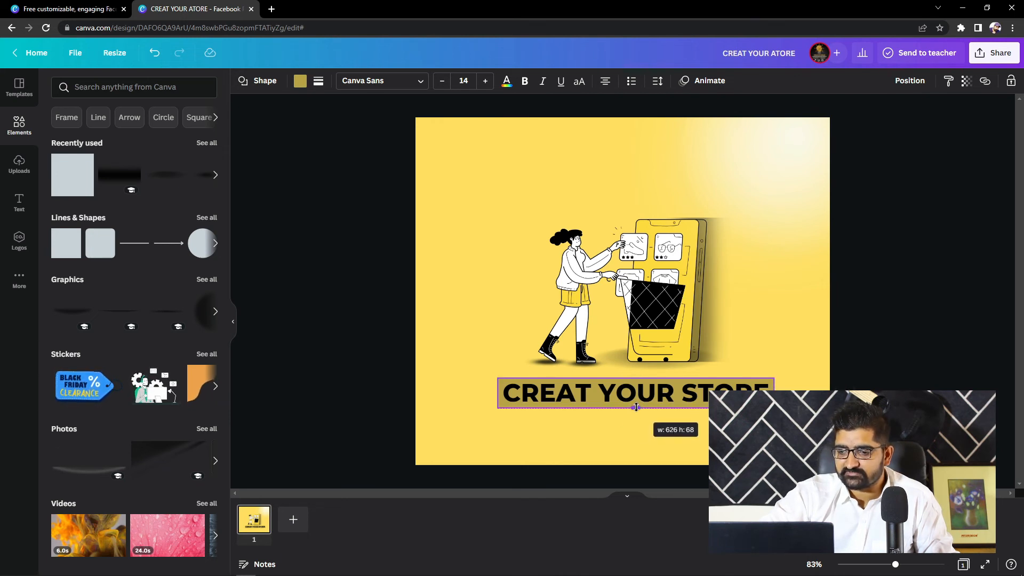
Fill the rectangle over the headline with black and move it directly below the text.
{"action": "left_click_drag", "start_coordinate": [636, 407], "coordinate": [636, 408]}
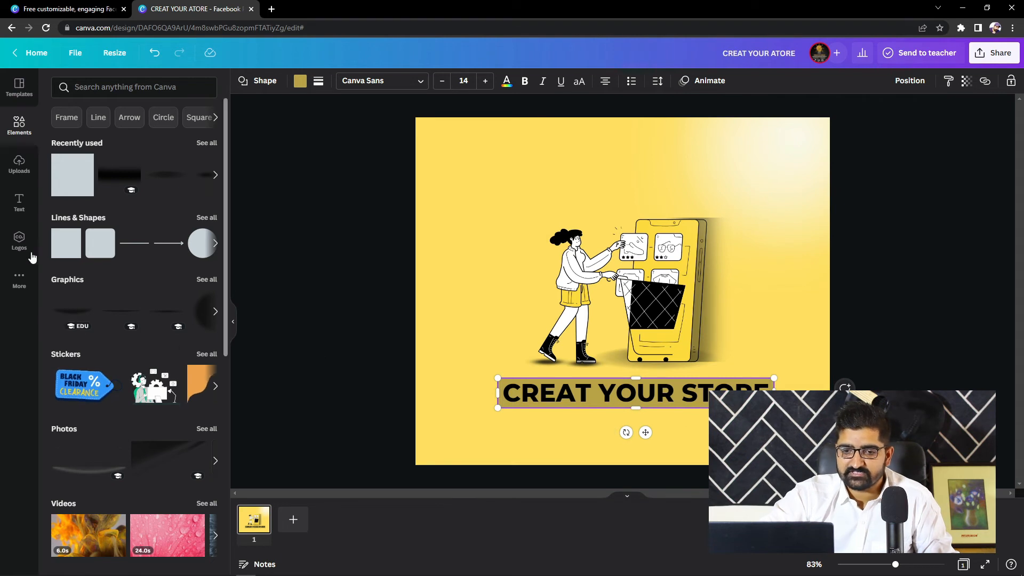
{"action": "left_click", "coordinate": [300, 82]}
{"action": "left_click", "coordinate": [120, 137]}
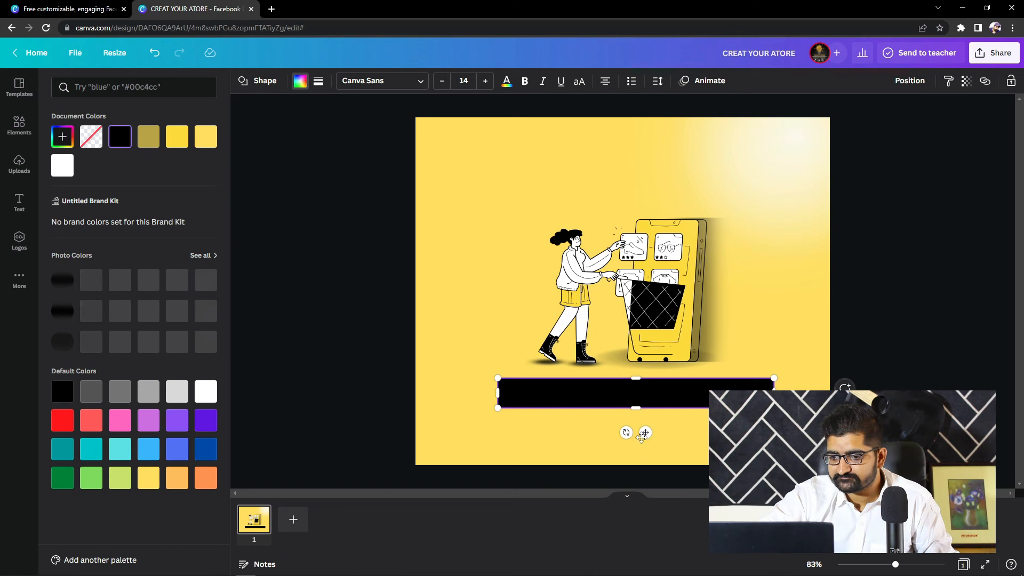
{"action": "left_click_drag", "start_coordinate": [643, 434], "coordinate": [647, 464]}
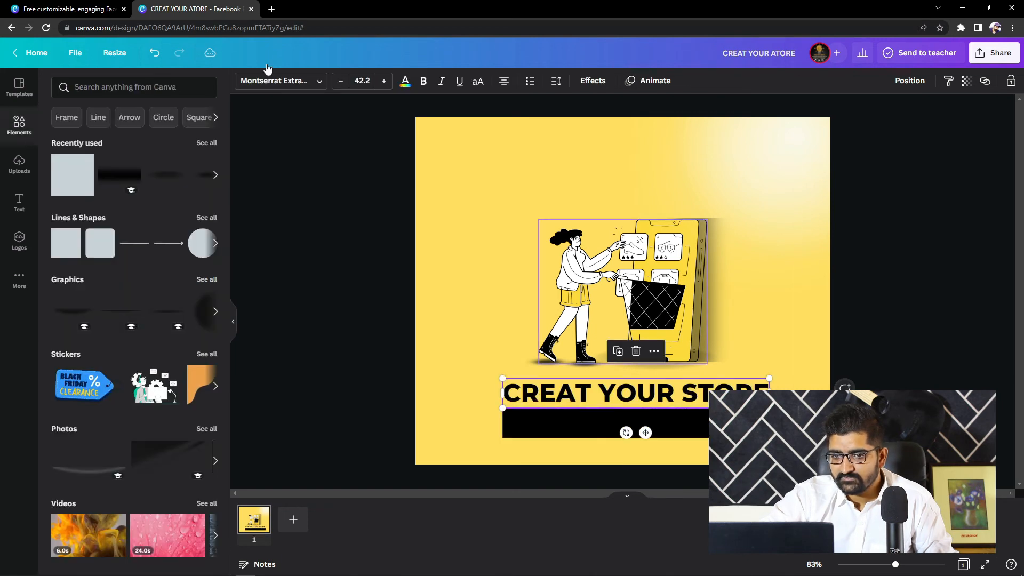
Color the CREAT YOUR STORE headline white and place the black rectangle back behind the text as its bar.
{"action": "left_click", "coordinate": [404, 81]}
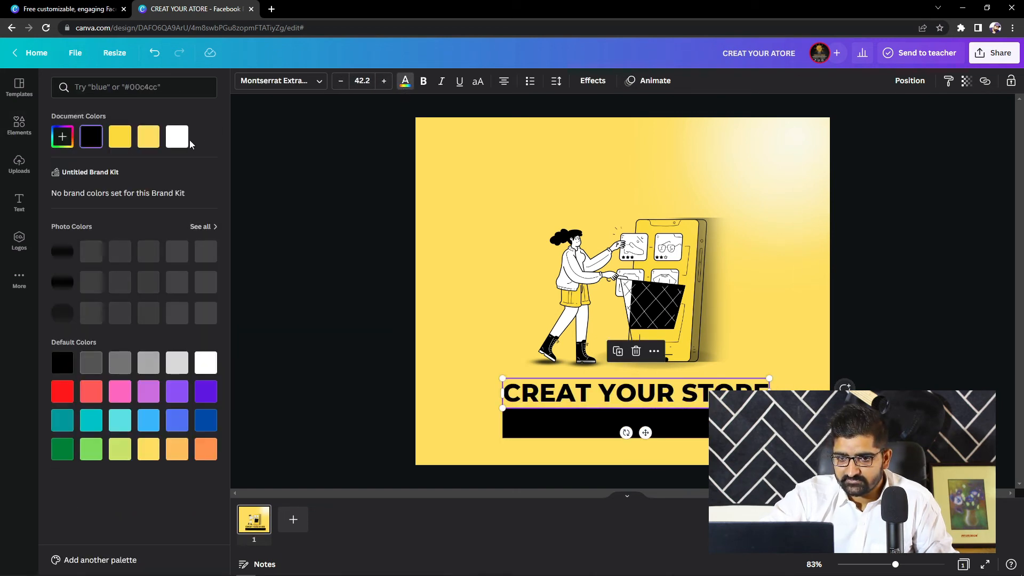
{"action": "left_click", "coordinate": [177, 137]}
{"action": "left_click", "coordinate": [662, 435]}
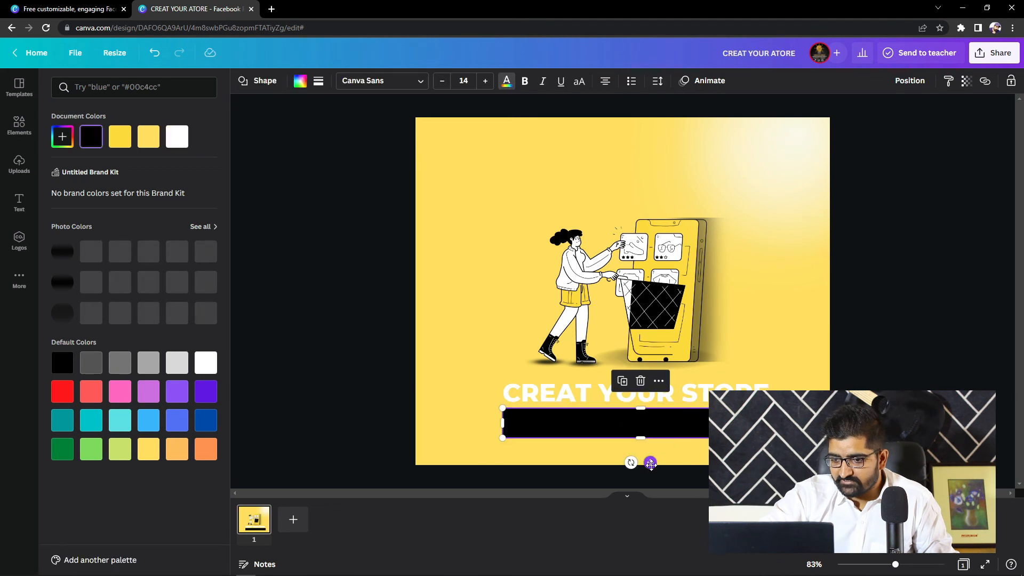
{"action": "left_click_drag", "start_coordinate": [647, 460], "coordinate": [645, 435]}
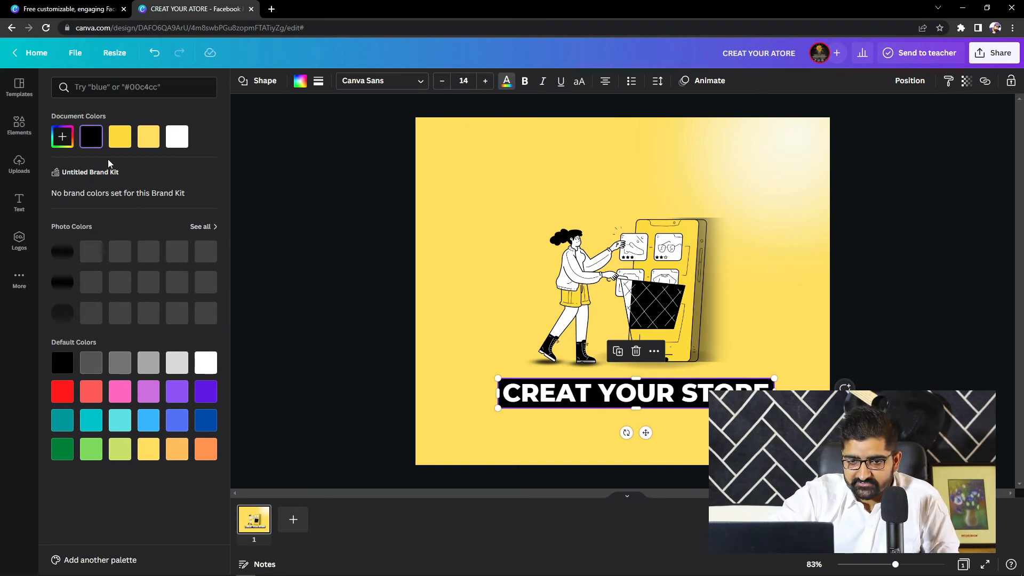
Search the elements for "vertical shadow" and add a thin, wide horizontal shadow graphic to the design.
{"action": "left_click", "coordinate": [16, 127]}
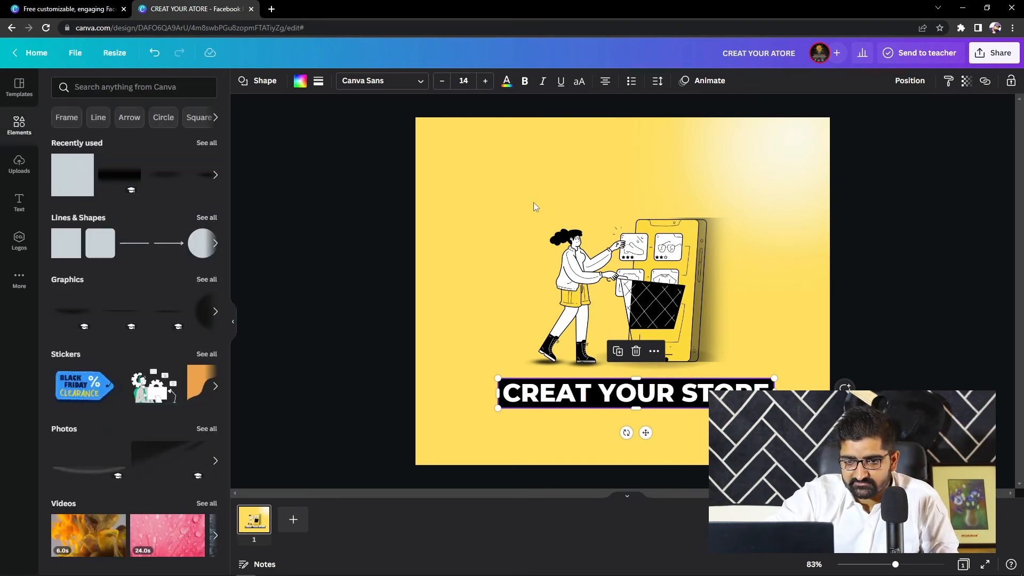
{"action": "left_click", "coordinate": [156, 88]}
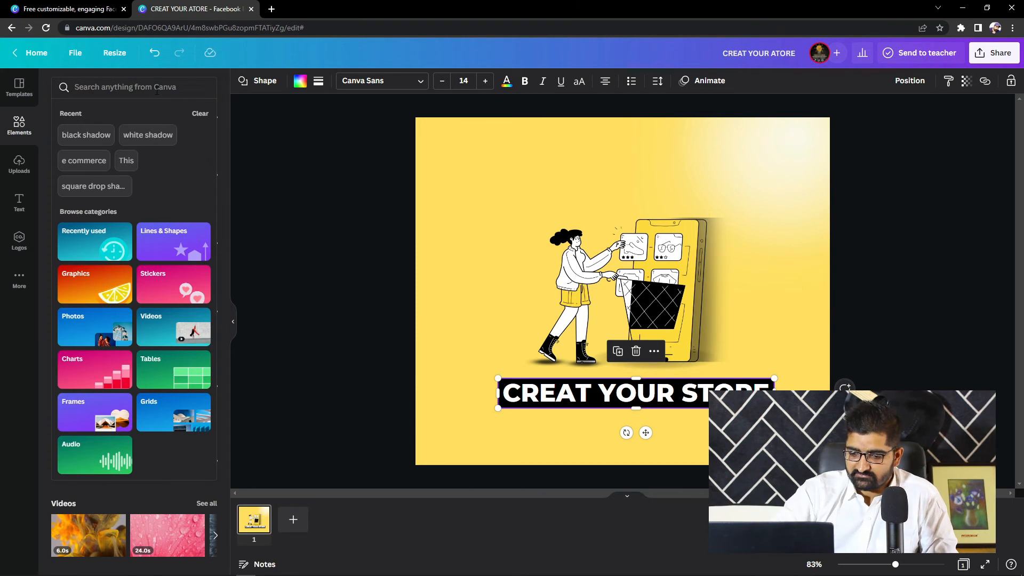
{"action": "type", "text": "sha"}
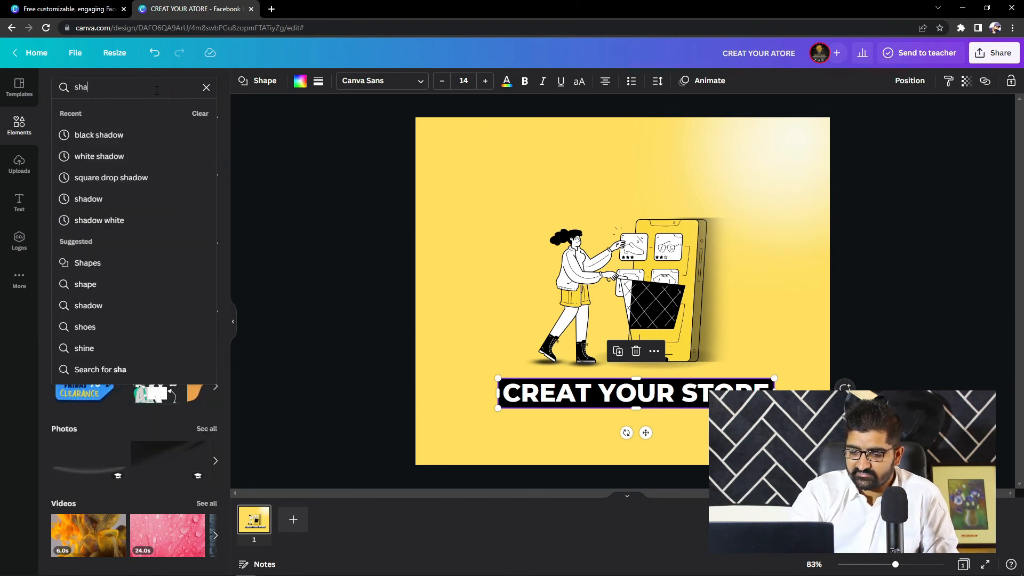
{"action": "type", "text": "dow"}
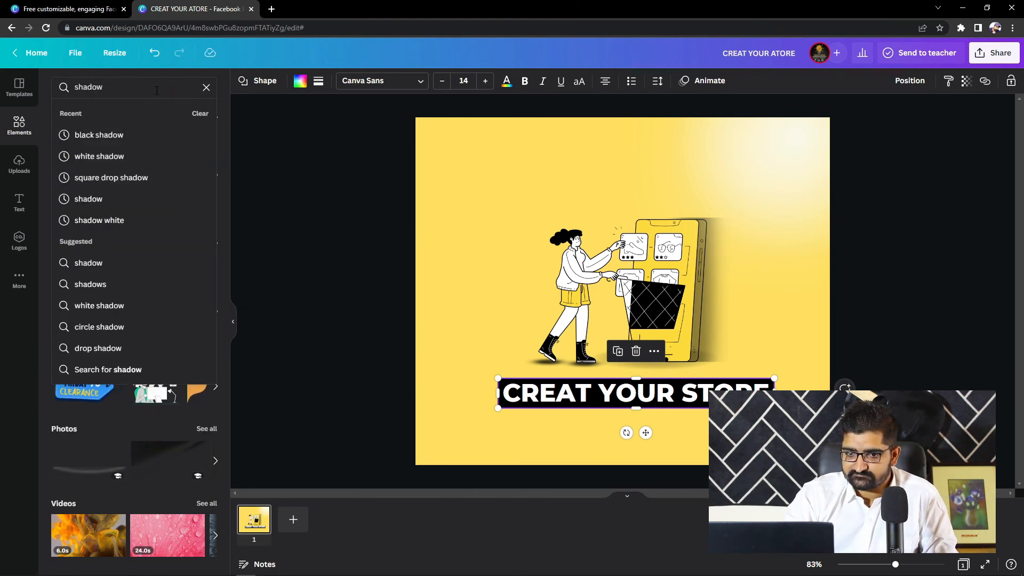
{"action": "type", "text": " v"}
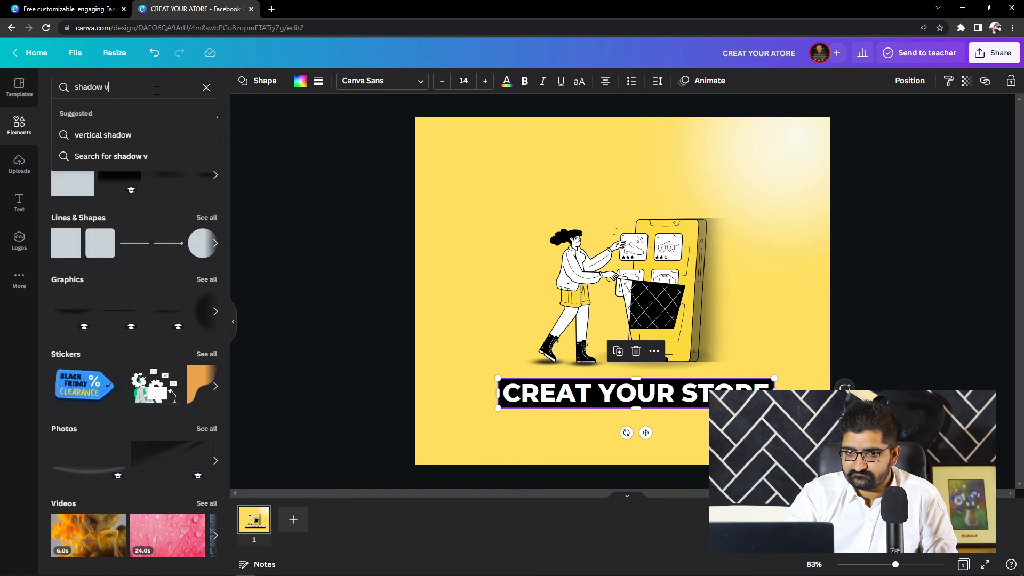
{"action": "left_click", "coordinate": [118, 138]}
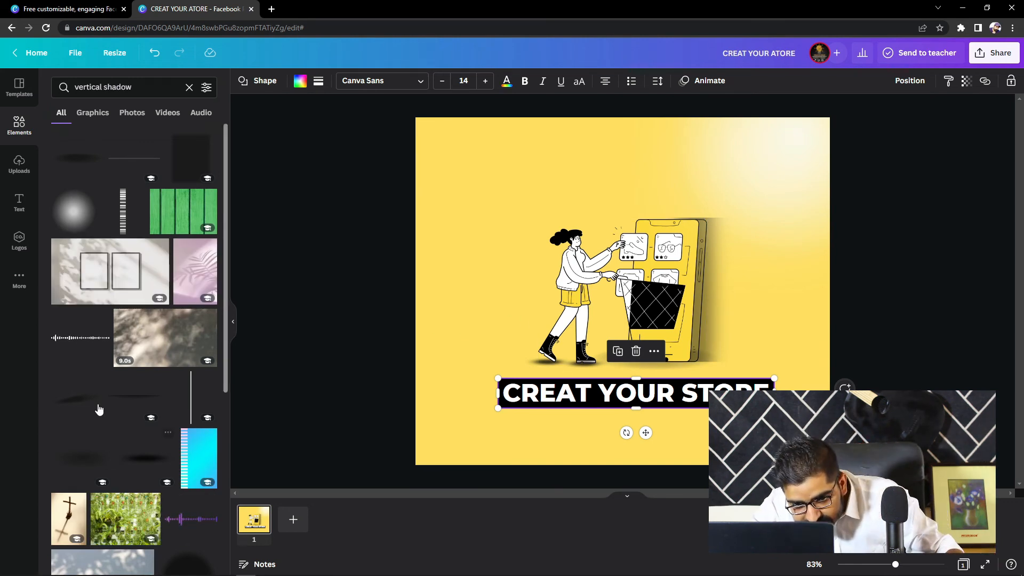
{"action": "scroll", "coordinate": [160, 251], "scroll_direction": "down", "scroll_amount": 10}
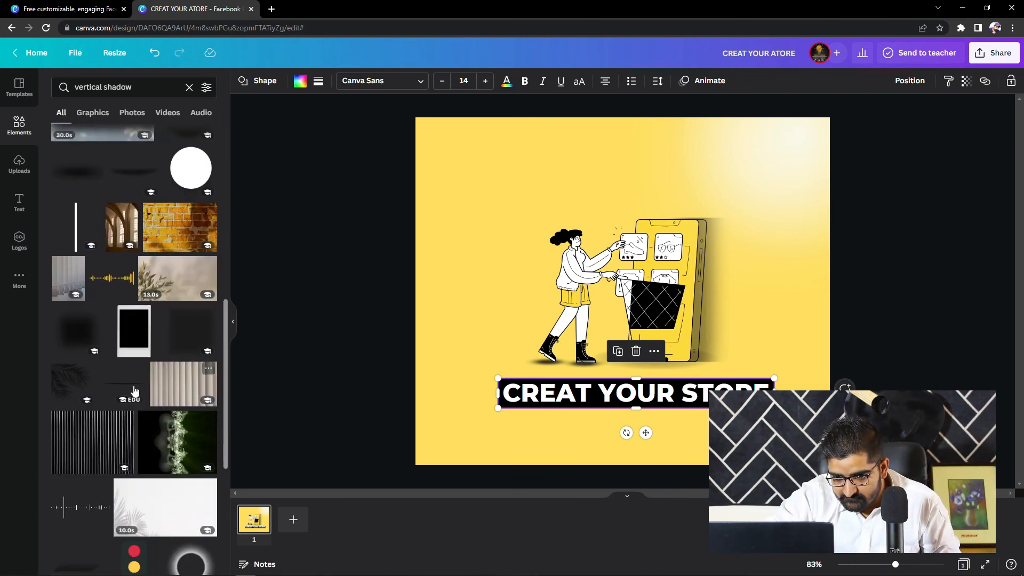
{"action": "left_click", "coordinate": [123, 385]}
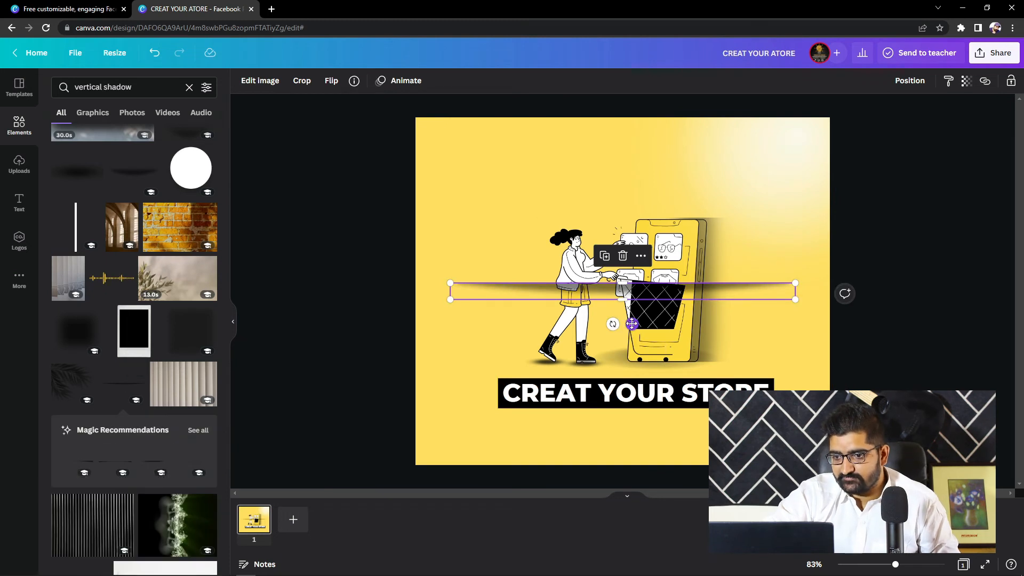
Move the thin shadow into the empty area beneath the black headline bar, centered horizontally on the page.
{"action": "left_click_drag", "start_coordinate": [639, 334], "coordinate": [639, 404]}
{"action": "right_click", "coordinate": [679, 369]}
{"action": "right_click", "coordinate": [666, 450]}
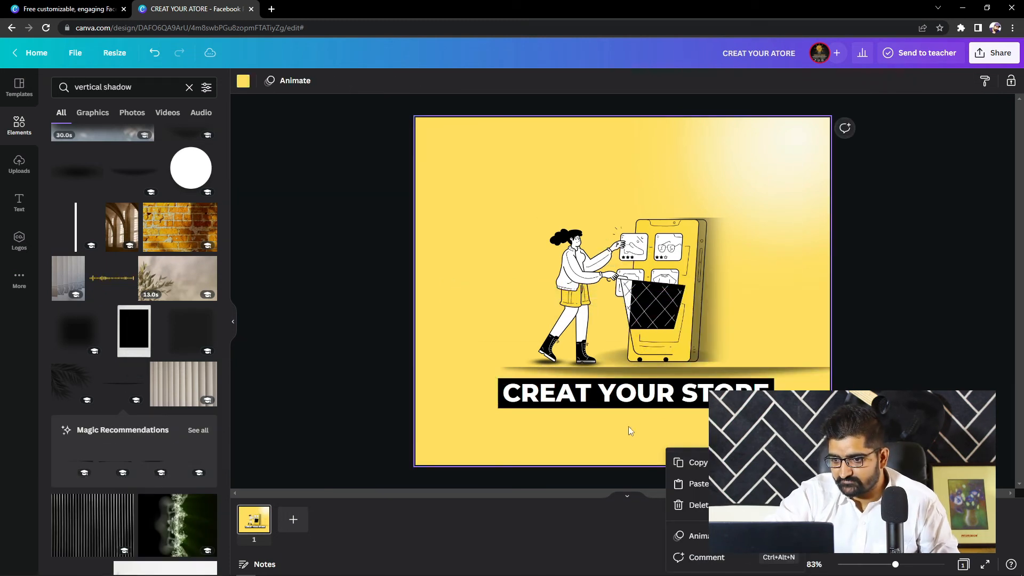
{"action": "left_click", "coordinate": [674, 370]}
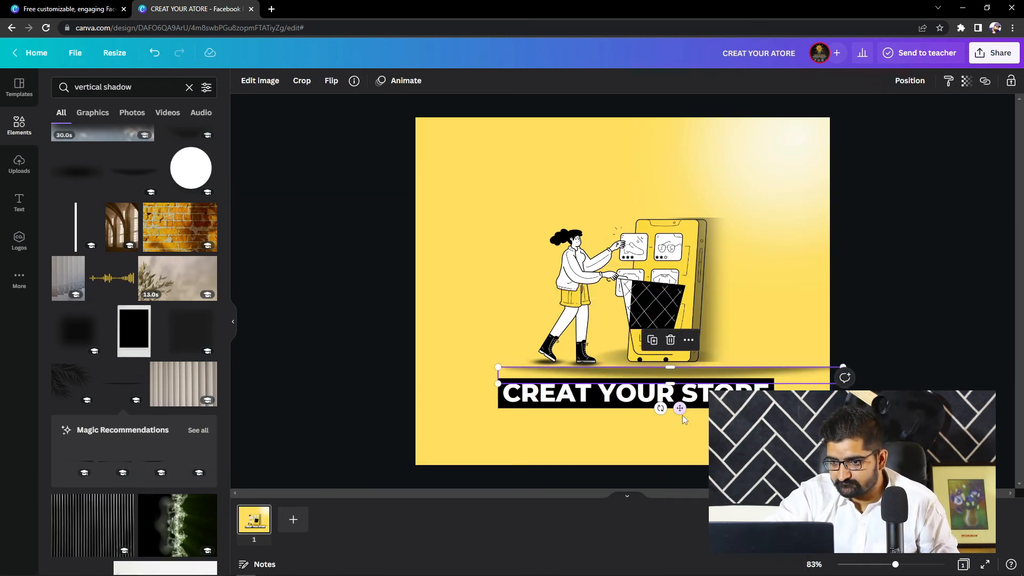
{"action": "left_click_drag", "start_coordinate": [680, 417], "coordinate": [632, 472]}
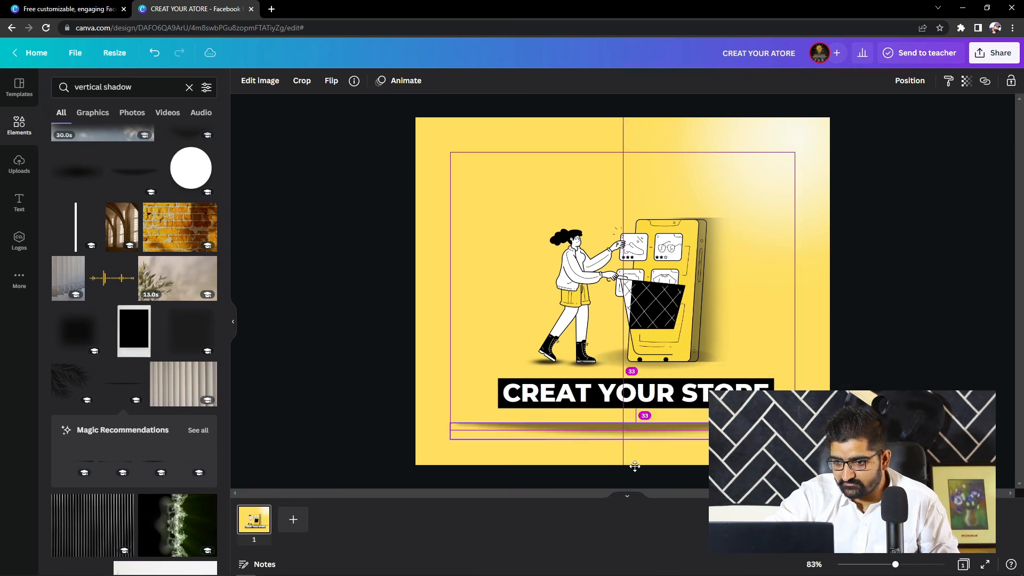
{"action": "right_click", "coordinate": [630, 450]}
{"action": "left_click", "coordinate": [448, 451]}
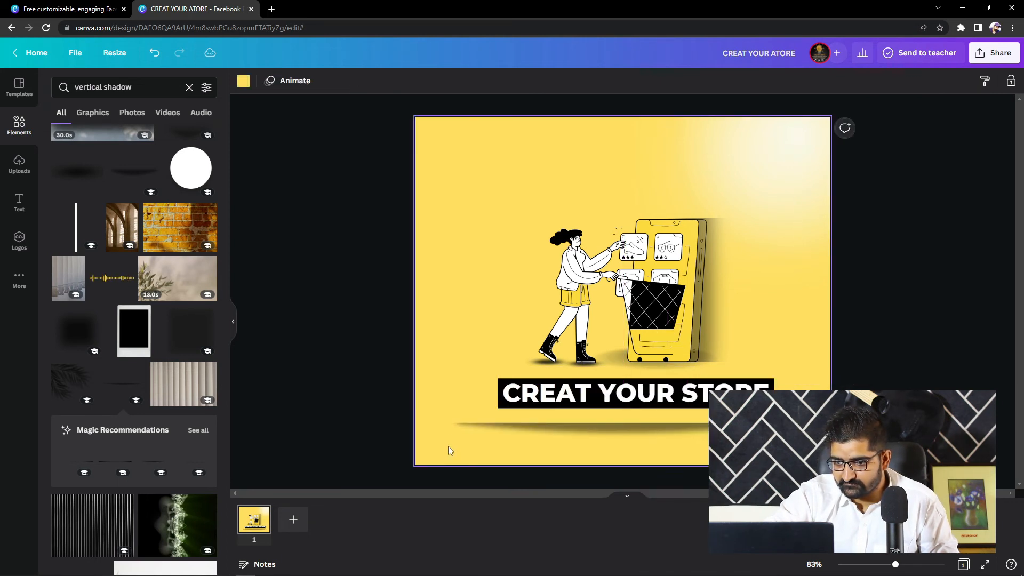
Scale down the thin shadow to slightly wider than the black bar and align it along the bar's lower edge.
{"action": "left_click", "coordinate": [461, 430]}
{"action": "left_click_drag", "start_coordinate": [450, 440], "coordinate": [519, 427]}
{"action": "left_click_drag", "start_coordinate": [660, 461], "coordinate": [645, 445]}
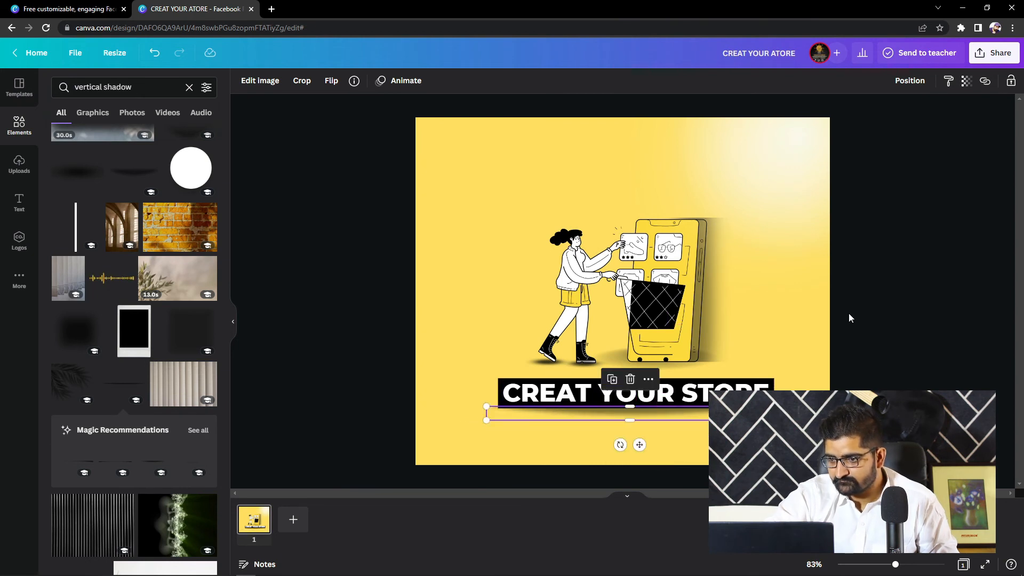
{"action": "left_click", "coordinate": [860, 302]}
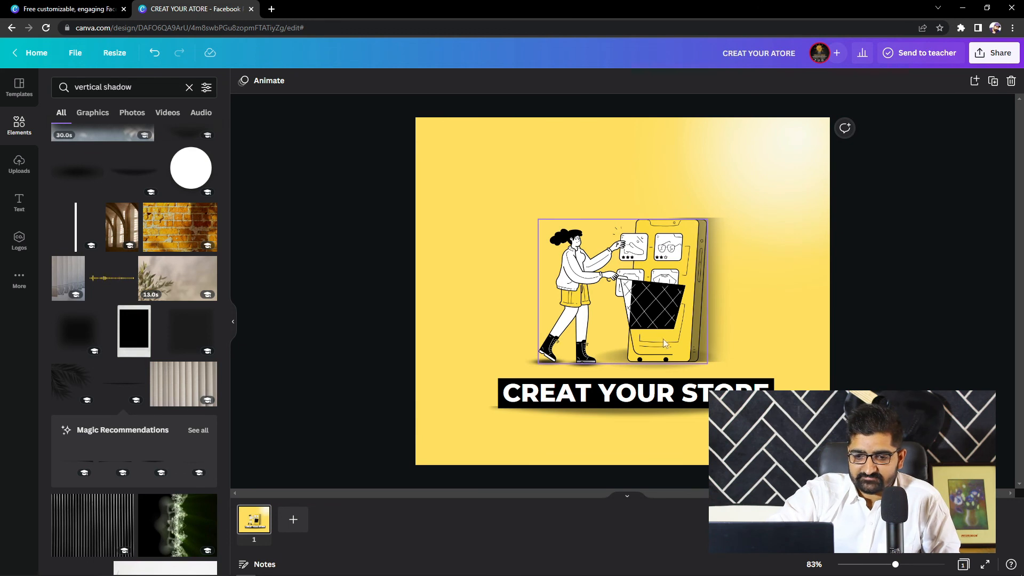
{"action": "left_click", "coordinate": [626, 411]}
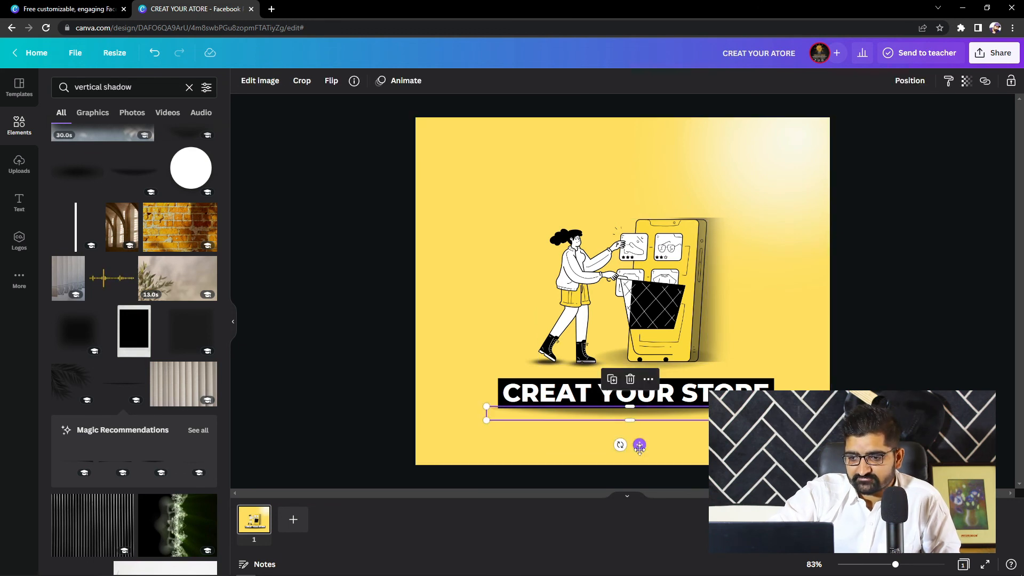
{"action": "mouse_move", "coordinate": [640, 448]}
{"action": "left_mouse_down"}
{"action": "mouse_move", "coordinate": [640, 464]}
{"action": "mouse_move", "coordinate": [631, 448]}
{"action": "mouse_move", "coordinate": [637, 471]}
{"action": "mouse_move", "coordinate": [635, 442]}
{"action": "mouse_move", "coordinate": [638, 456]}
{"action": "left_mouse_up"}
Shrink the white glow and shift it further into the upper-right corner of the post.
{"action": "left_click", "coordinate": [770, 255]}
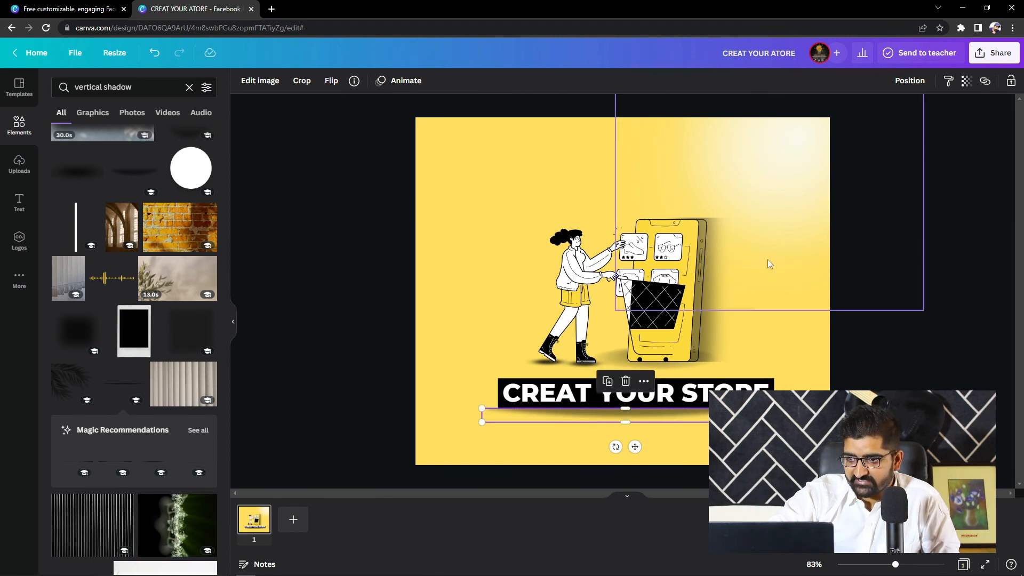
{"action": "left_click_drag", "start_coordinate": [751, 187], "coordinate": [811, 160]}
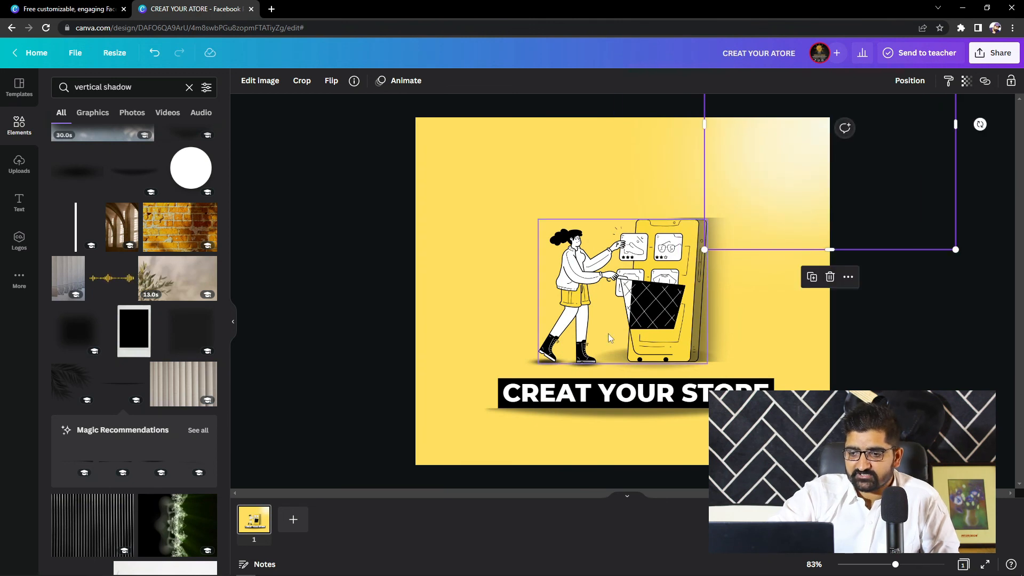
{"action": "left_click", "coordinate": [314, 307]}
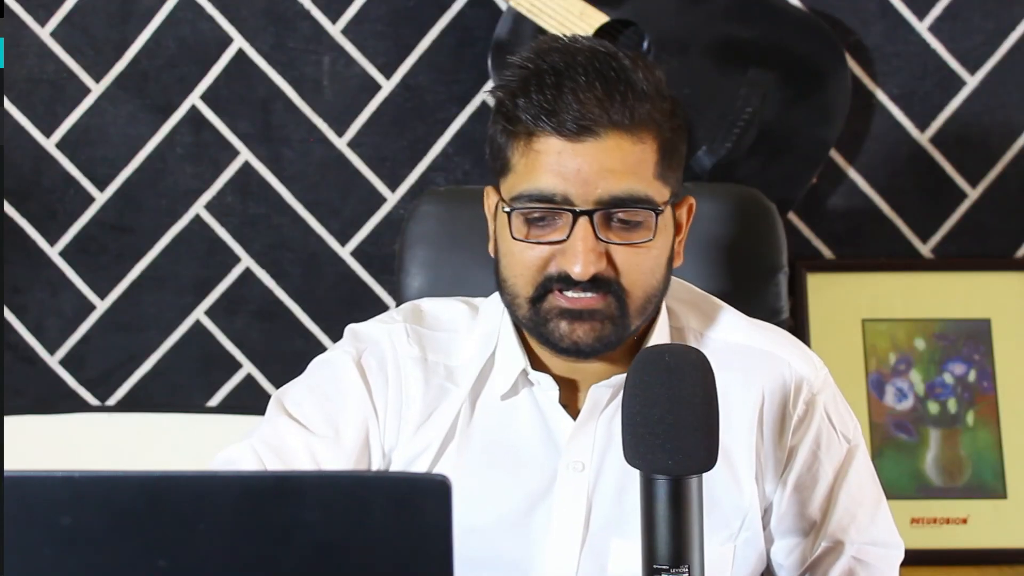